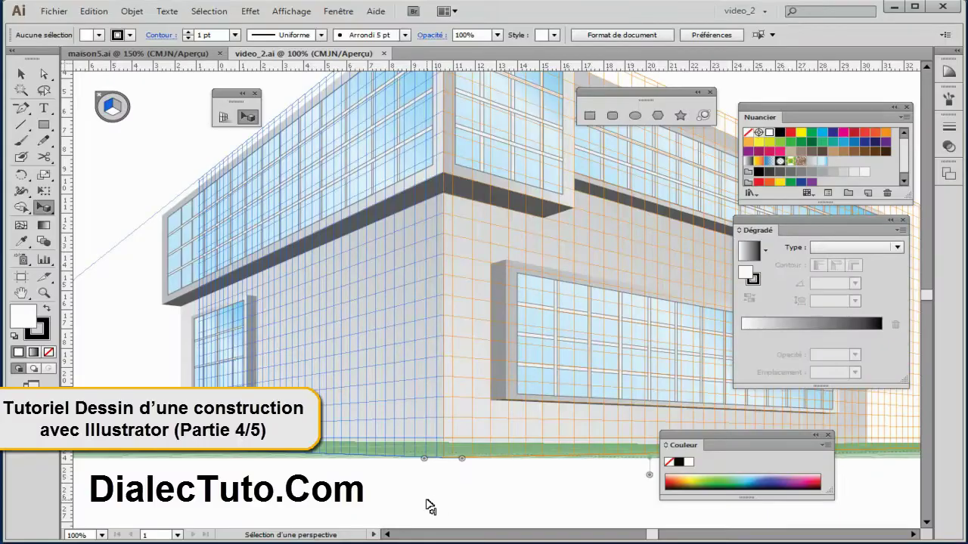
- Check the door and ground in the maison5 reference, then zoom into the building corner
{"action": "left_click", "coordinate": [174, 54]}
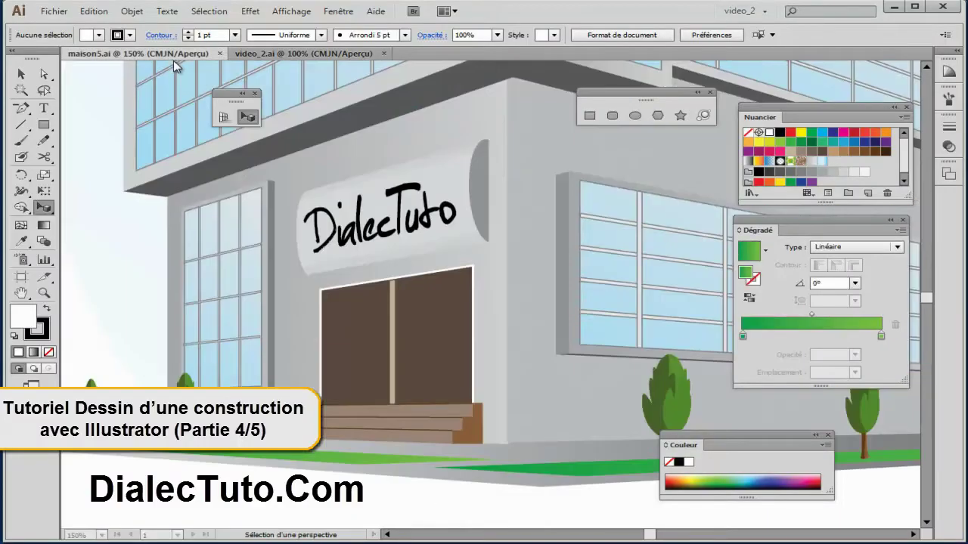
{"action": "left_click", "coordinate": [366, 358]}
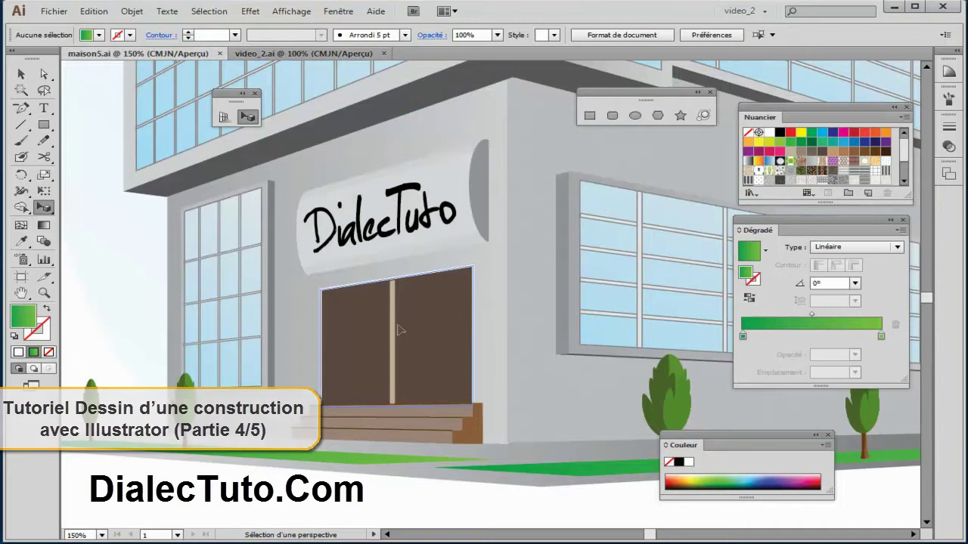
{"action": "left_click", "coordinate": [490, 452]}
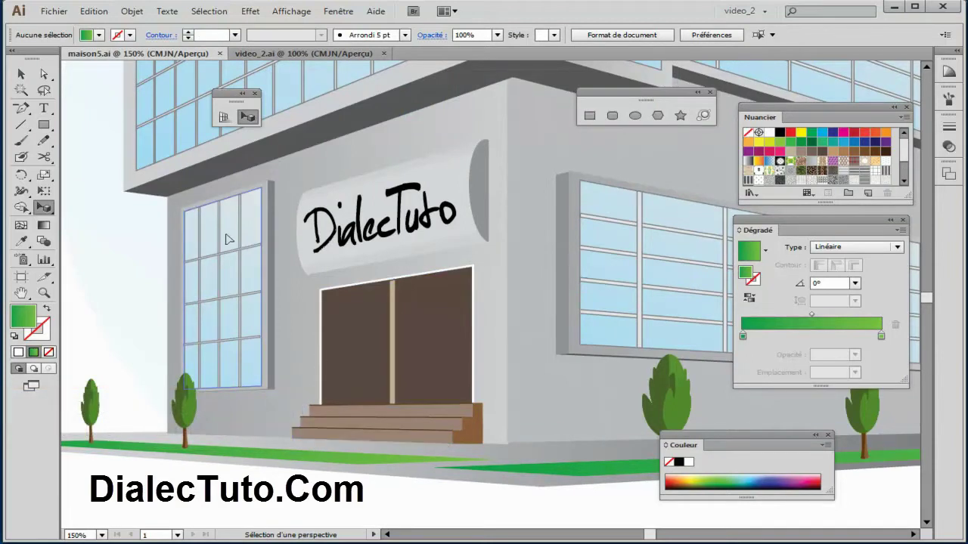
{"action": "left_click", "coordinate": [286, 54]}
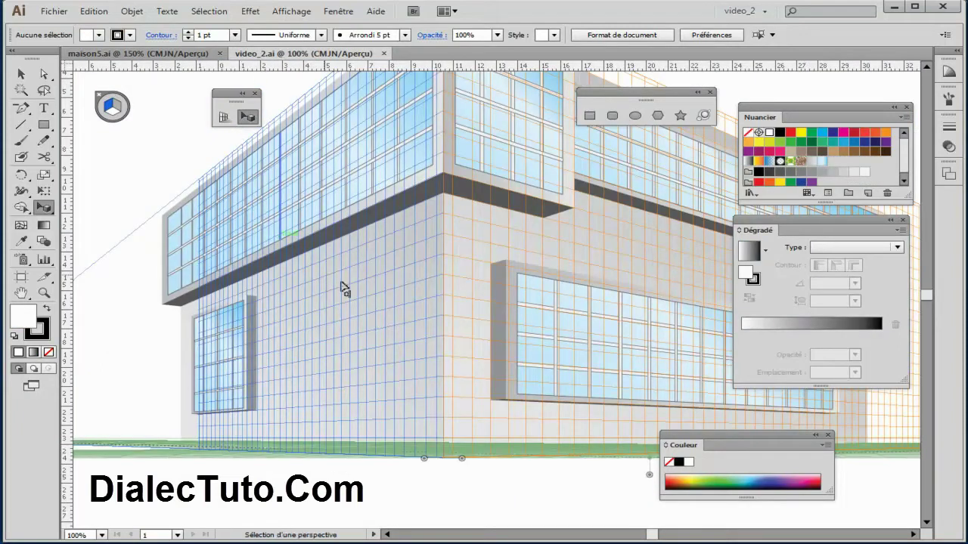
{"action": "key", "text": "ctrl+plus"}
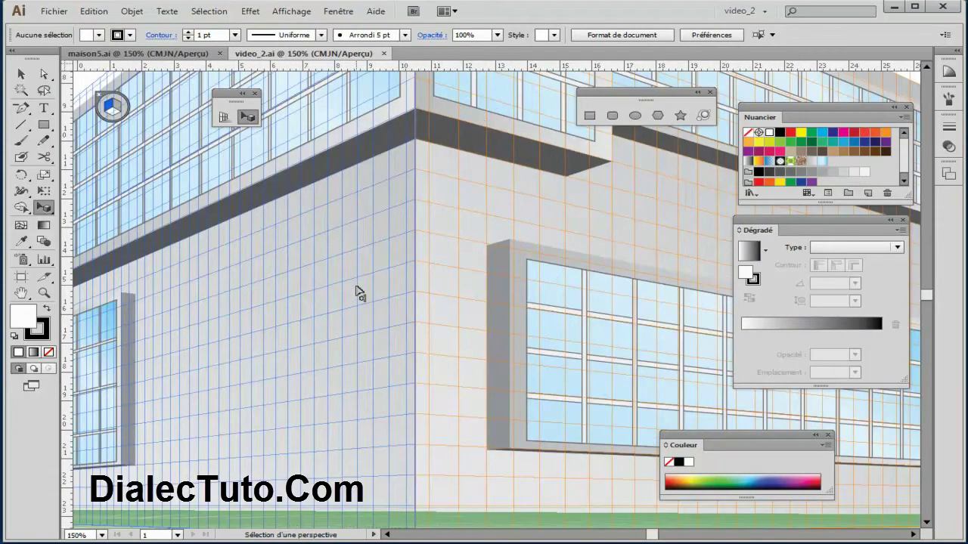
{"action": "left_click_drag", "start_coordinate": [359, 293], "coordinate": [428, 255]}
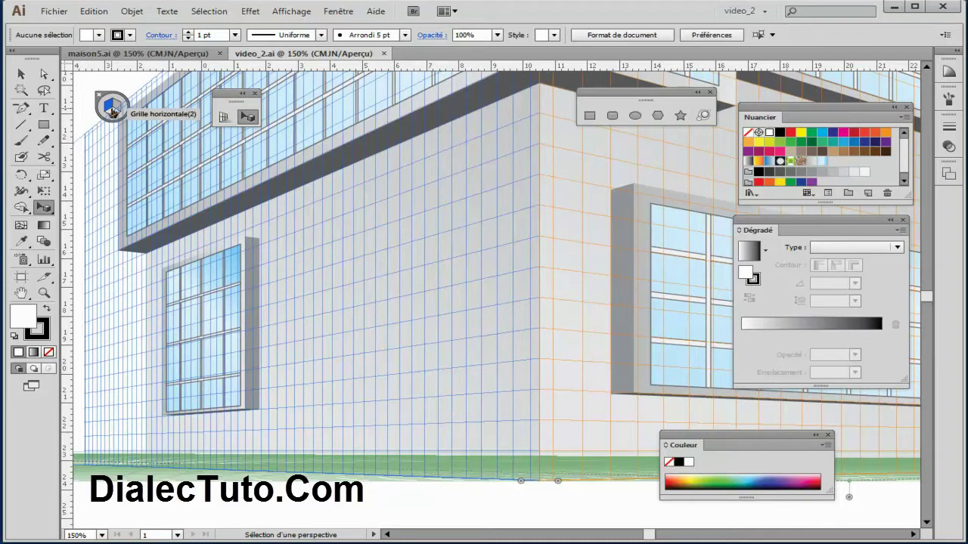
- Draw a brown door panel with a 4 pt white outline on the left wall, plus a thin stroke-free middle strip
{"action": "left_click", "coordinate": [589, 116]}
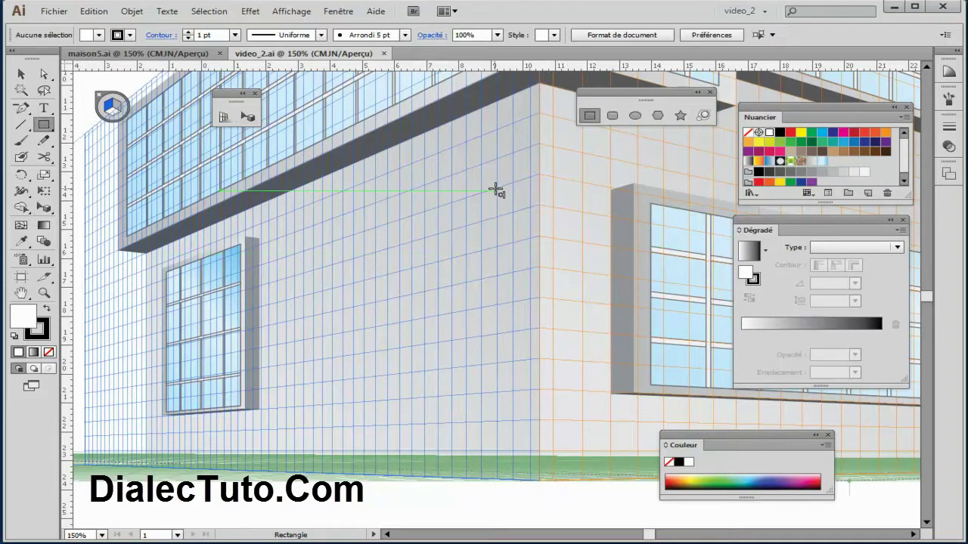
{"action": "mouse_move", "coordinate": [497, 219]}
{"action": "left_mouse_down"}
{"action": "mouse_move", "coordinate": [331, 325]}
{"action": "mouse_move", "coordinate": [346, 396]}
{"action": "mouse_move", "coordinate": [330, 406]}
{"action": "mouse_move", "coordinate": [334, 428]}
{"action": "left_mouse_up"}
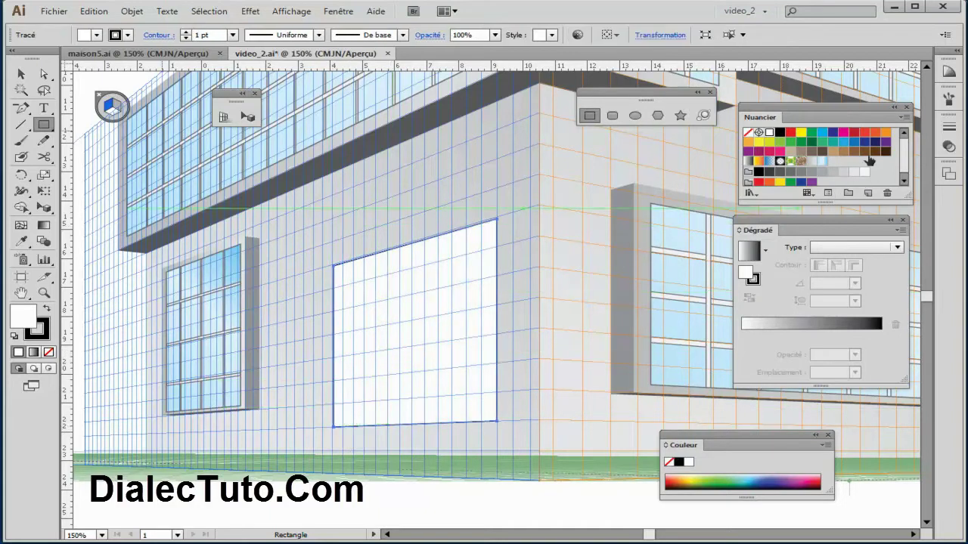
{"action": "left_click", "coordinate": [864, 152]}
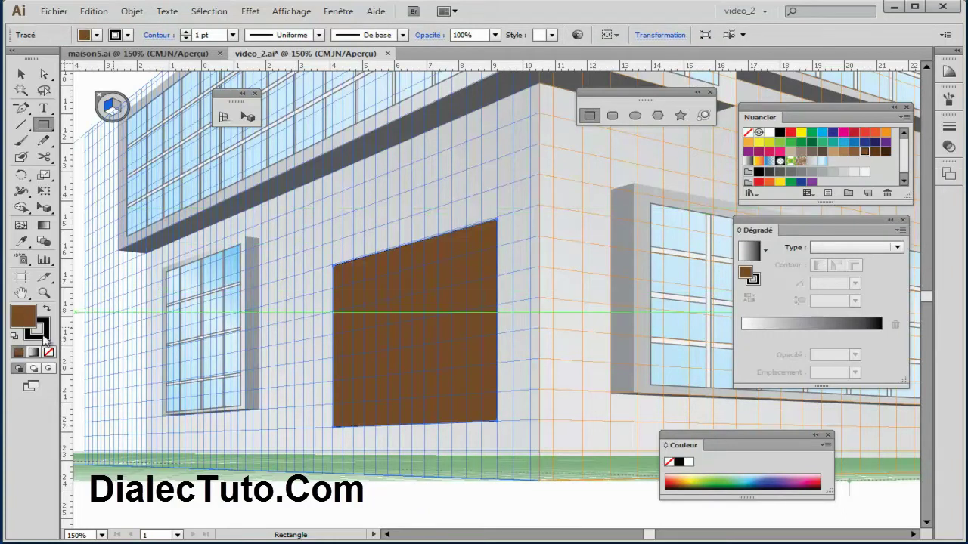
{"action": "left_click", "coordinate": [770, 134]}
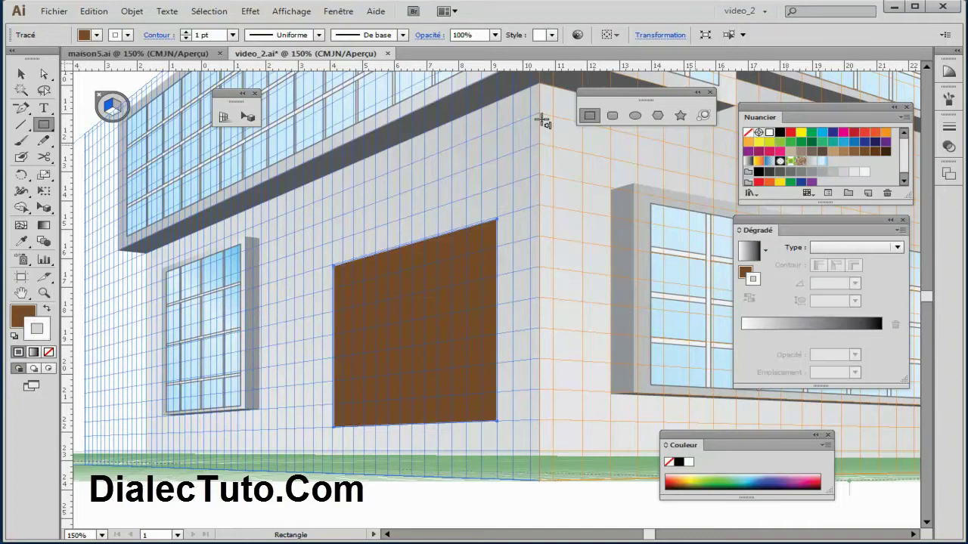
{"action": "left_click", "coordinate": [186, 33]}
{"action": "left_click", "coordinate": [185, 34]}
{"action": "left_click", "coordinate": [185, 34]}
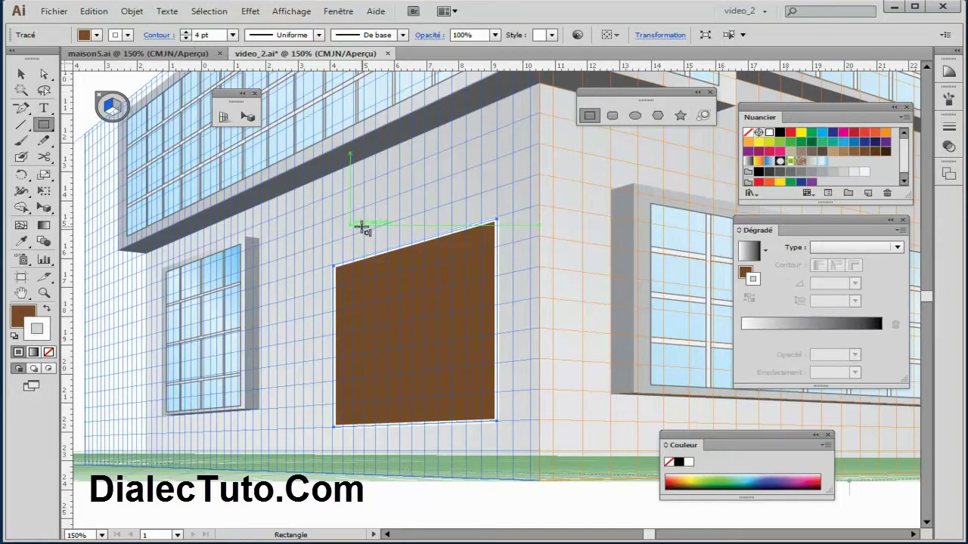
{"action": "left_click_drag", "start_coordinate": [397, 250], "coordinate": [400, 425]}
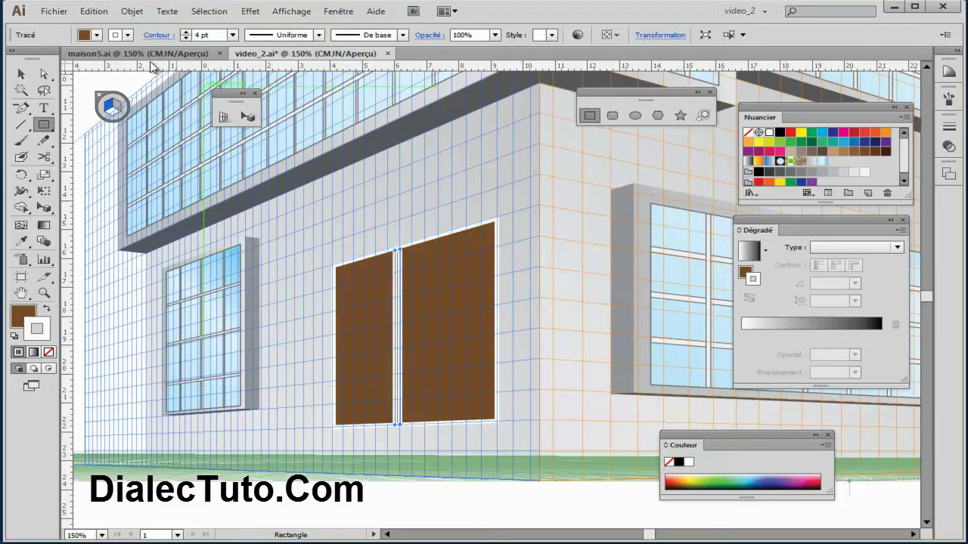
{"action": "left_click", "coordinate": [49, 352]}
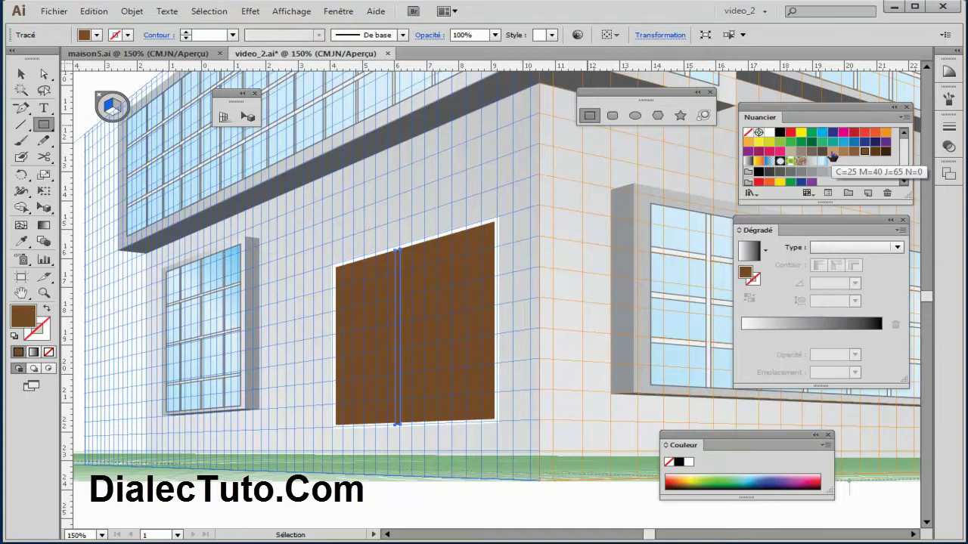
- Fill the middle strip light tan and zoom in closely on its end
{"action": "left_click", "coordinate": [832, 153]}
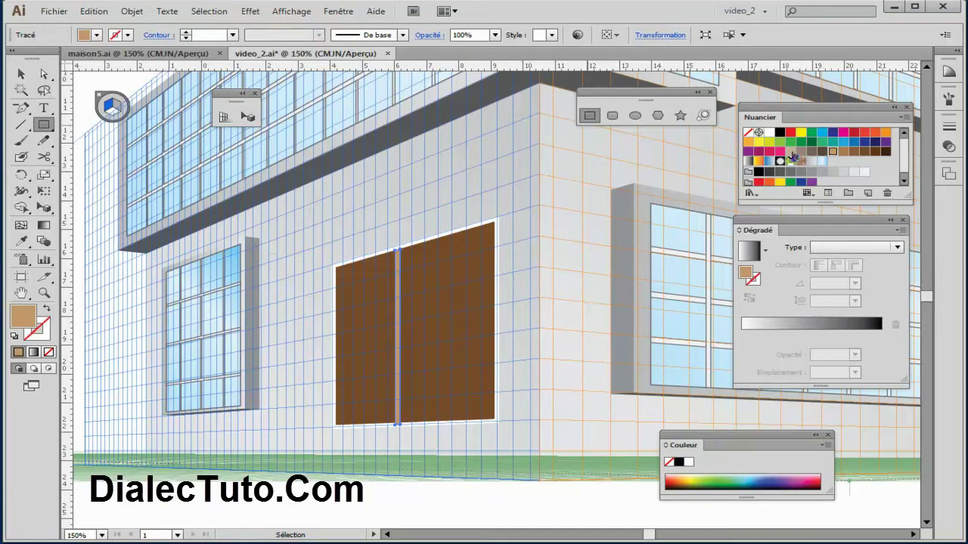
{"action": "key", "text": "ctrl+plus"}
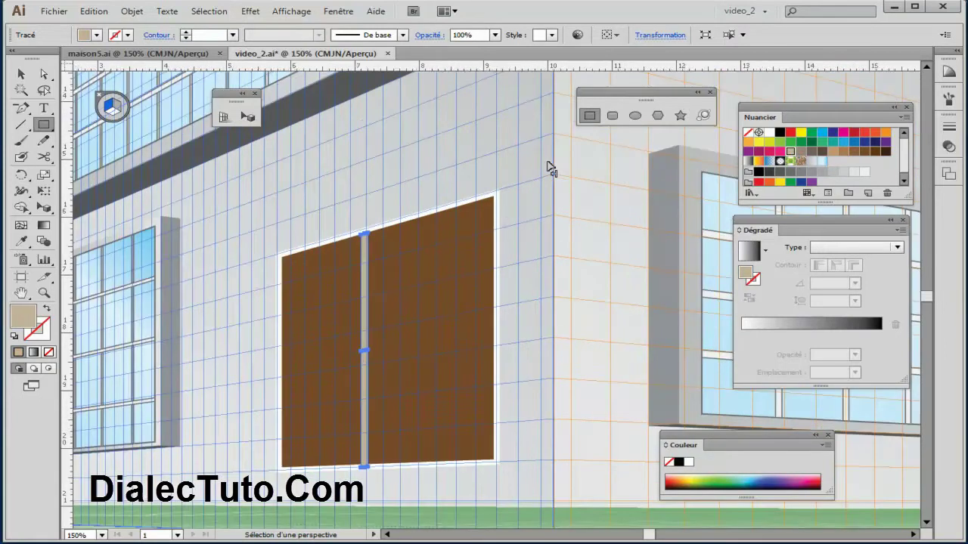
{"action": "key", "text": "ctrl+plus"}
{"action": "key", "text": "ctrl+plus"}
{"action": "scroll", "coordinate": [378, 167], "scroll_direction": "left", "scroll_amount": 3}
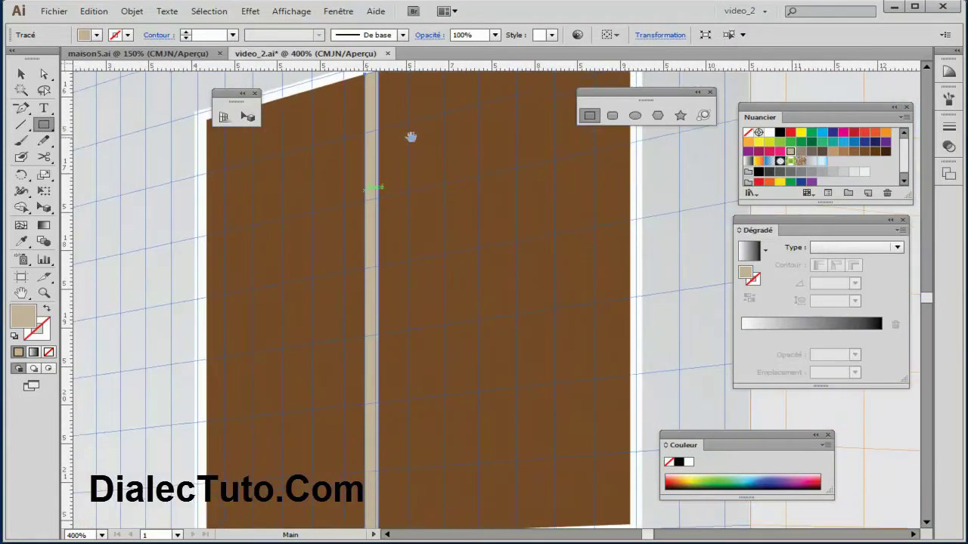
{"action": "left_click", "coordinate": [247, 117]}
{"action": "left_click_drag", "start_coordinate": [412, 125], "coordinate": [361, 244]}
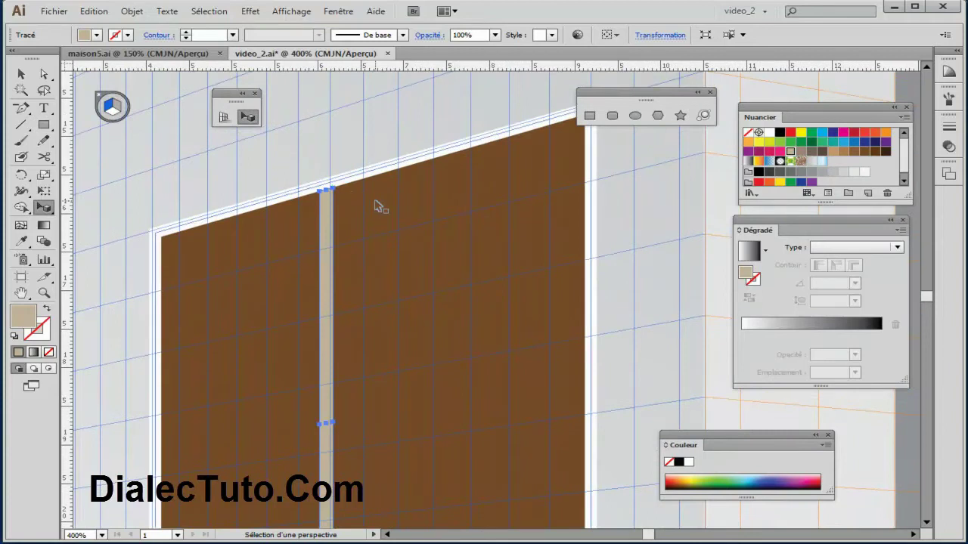
{"action": "key", "text": "ctrl+plus"}
{"action": "key", "text": "ctrl+plus"}
{"action": "scroll", "coordinate": [325, 227], "scroll_direction": "up", "scroll_amount": 3}
{"action": "scroll", "coordinate": [326, 227], "scroll_direction": "left", "scroll_amount": 2}
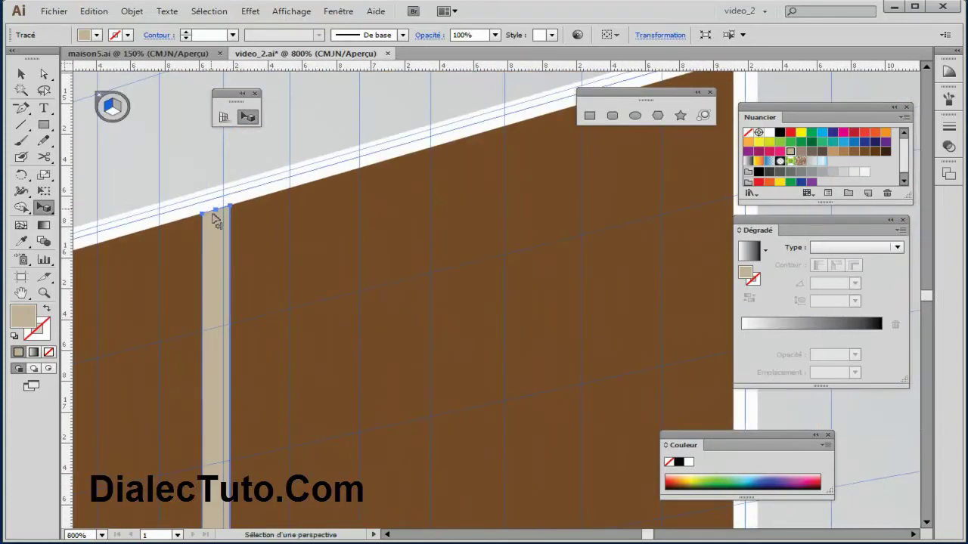
{"action": "scroll", "coordinate": [352, 158], "scroll_direction": "down", "scroll_amount": 3}
{"action": "scroll", "coordinate": [376, 141], "scroll_direction": "left", "scroll_amount": 2}
{"action": "scroll", "coordinate": [389, 370], "scroll_direction": "down", "scroll_amount": 5}
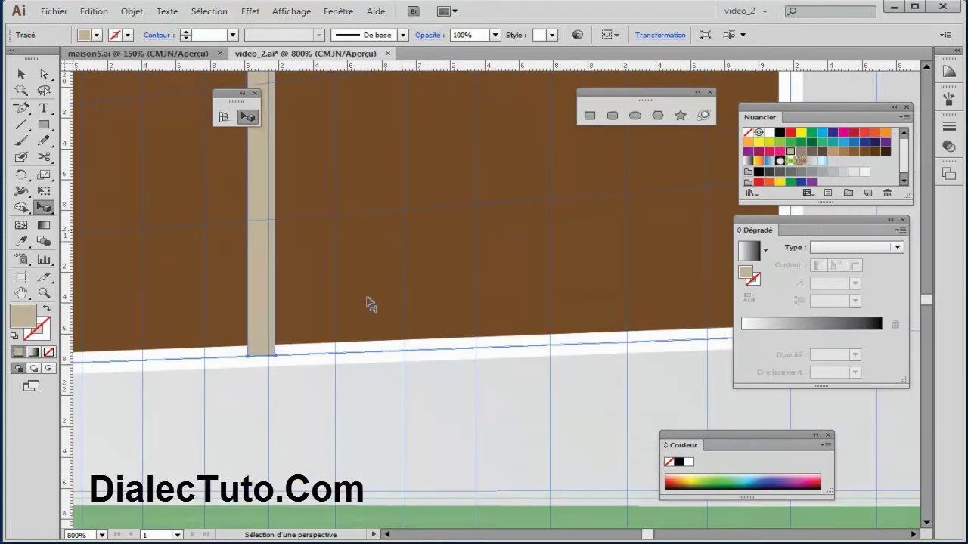
- Raise the strip's bottom to the door edge and centre it between the two brown panels
{"action": "left_click", "coordinate": [263, 352]}
{"action": "mouse_move", "coordinate": [262, 355]}
{"action": "left_mouse_down"}
{"action": "mouse_move", "coordinate": [260, 346]}
{"action": "mouse_move", "coordinate": [267, 352]}
{"action": "left_mouse_up"}
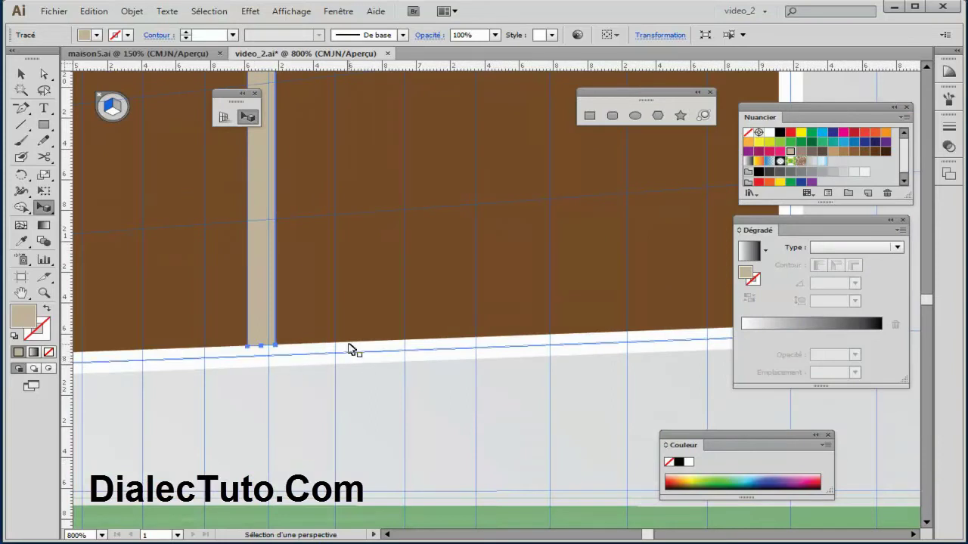
{"action": "key", "text": "ctrl+minus"}
{"action": "key", "text": "ctrl+minus"}
{"action": "key", "text": "ctrl+minus"}
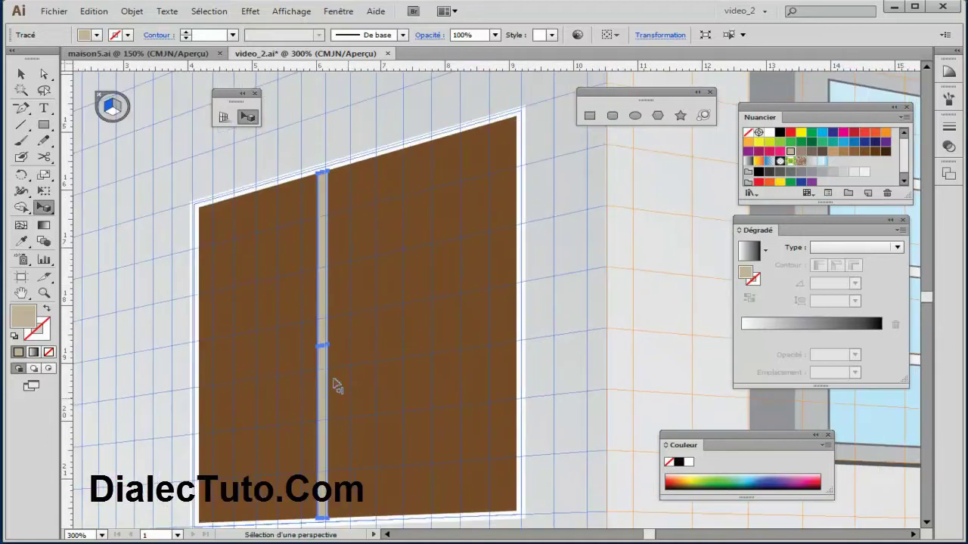
{"action": "mouse_move", "coordinate": [333, 320]}
{"action": "left_mouse_down"}
{"action": "mouse_move", "coordinate": [352, 310]}
{"action": "mouse_move", "coordinate": [344, 310]}
{"action": "left_mouse_up"}
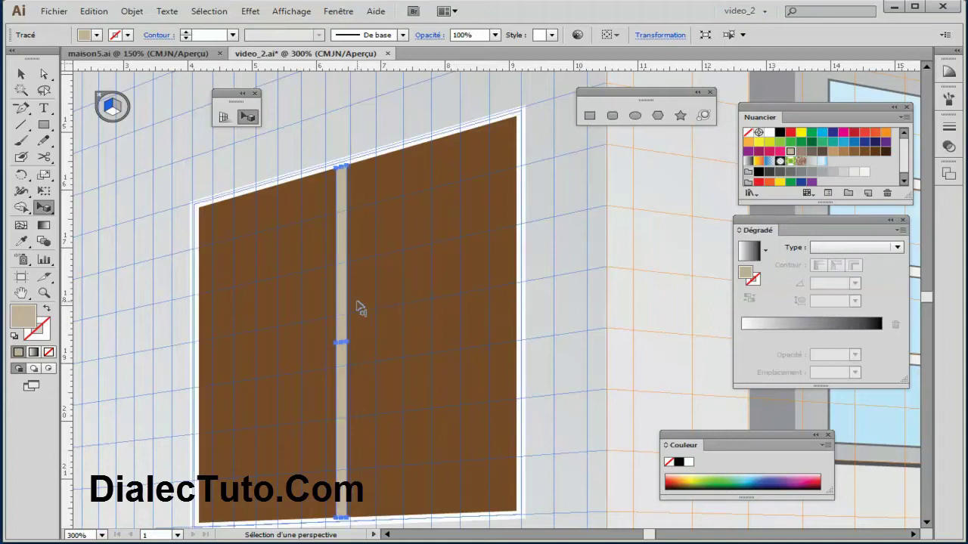
{"action": "key", "text": "ctrl+minus"}
{"action": "key", "text": "ctrl+minus"}
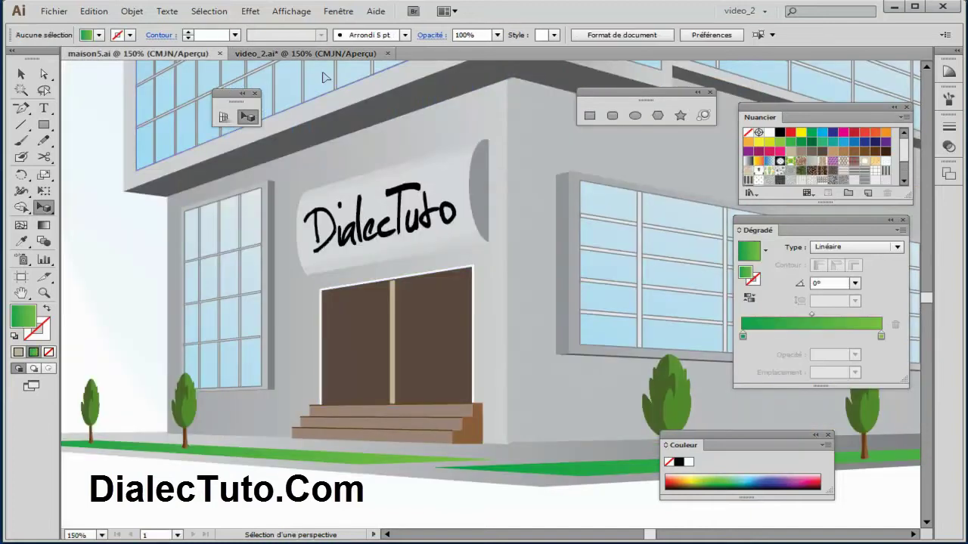
- Zoom in on the door steps in the maison5 reference drawing
{"action": "left_click", "coordinate": [318, 53]}
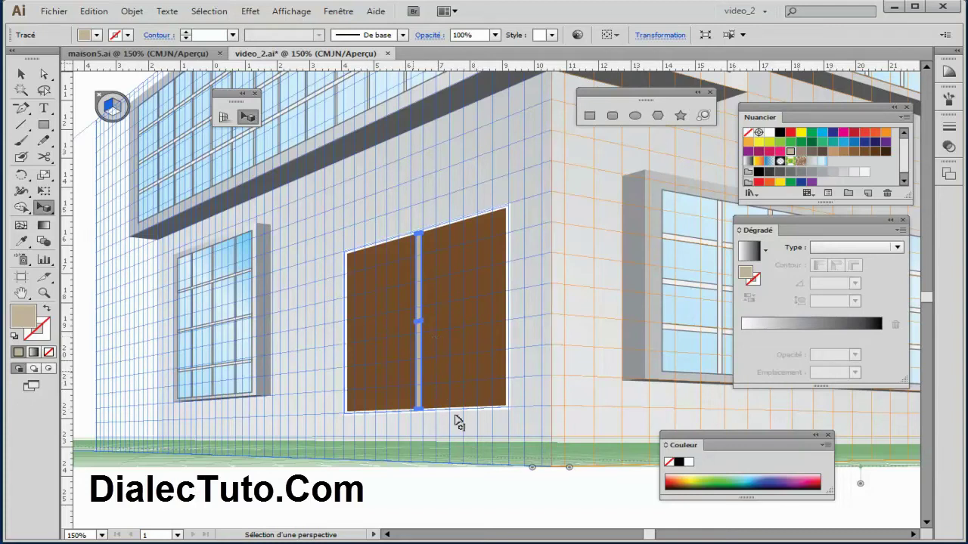
{"action": "left_click", "coordinate": [443, 501]}
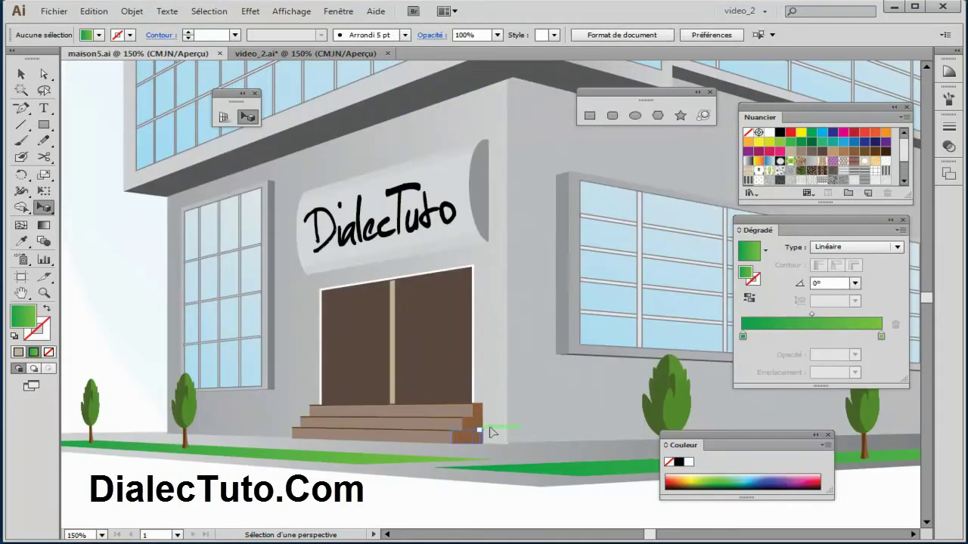
{"action": "key", "text": "ctrl+plus"}
{"action": "key", "text": "ctrl+plus"}
{"action": "scroll", "coordinate": [501, 421], "scroll_direction": "down", "scroll_amount": 1}
{"action": "key", "text": "ctrl+plus"}
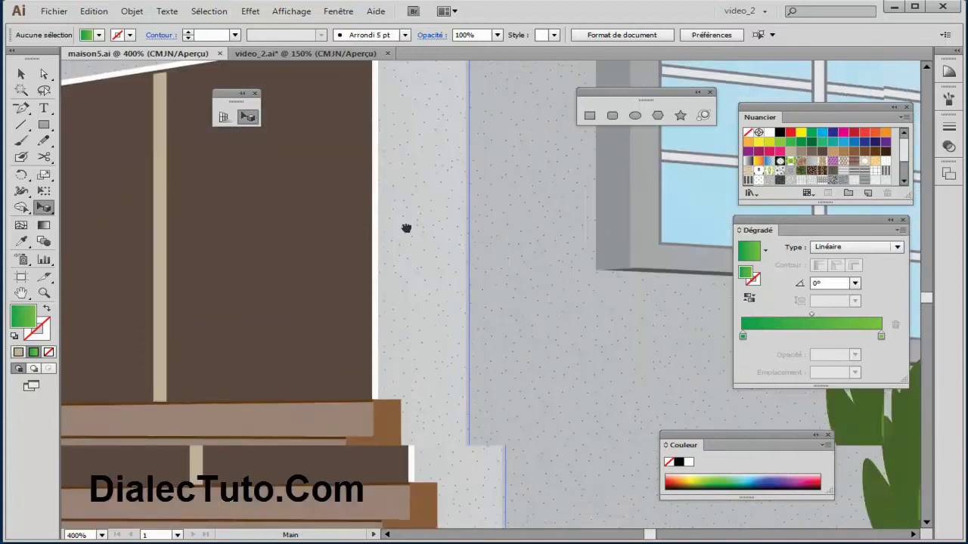
{"action": "scroll", "coordinate": [339, 362], "scroll_direction": "down", "scroll_amount": 2}
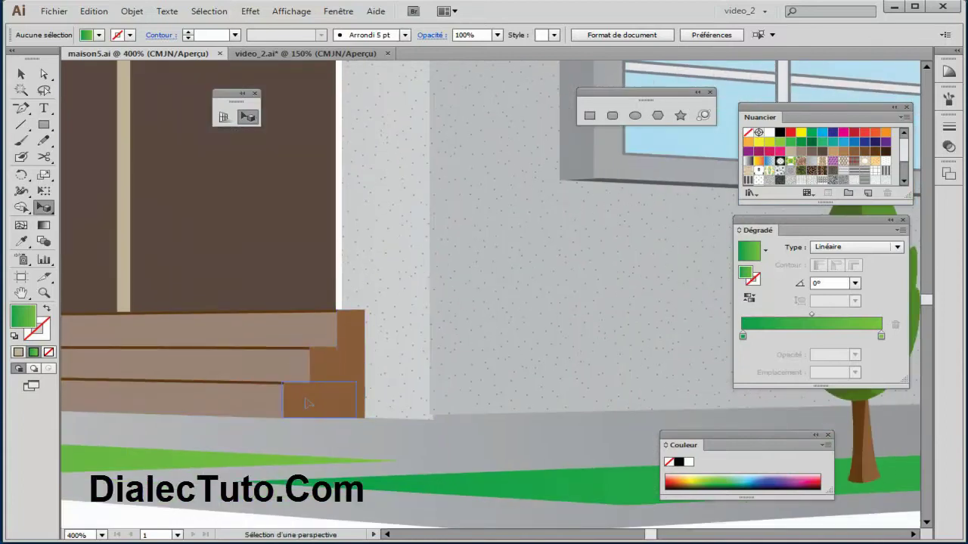
- Back in video_2, make the right-hand perspective grid plane active
{"action": "left_click", "coordinate": [303, 53]}
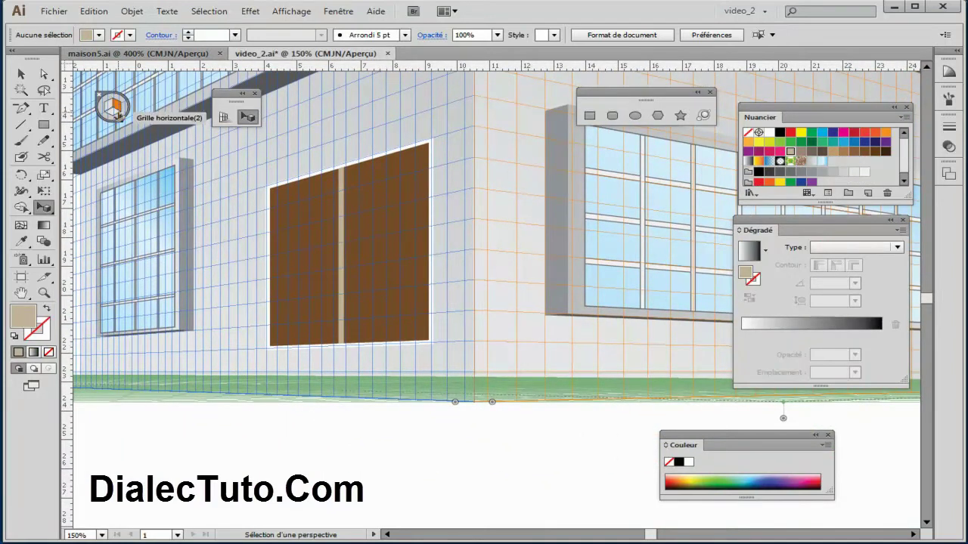
{"action": "left_click", "coordinate": [119, 113]}
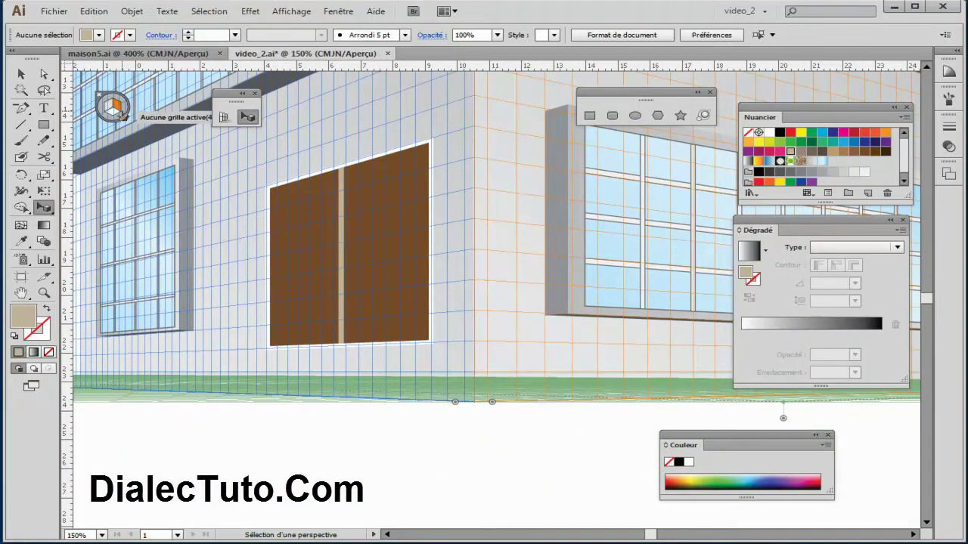
{"action": "left_click", "coordinate": [590, 116]}
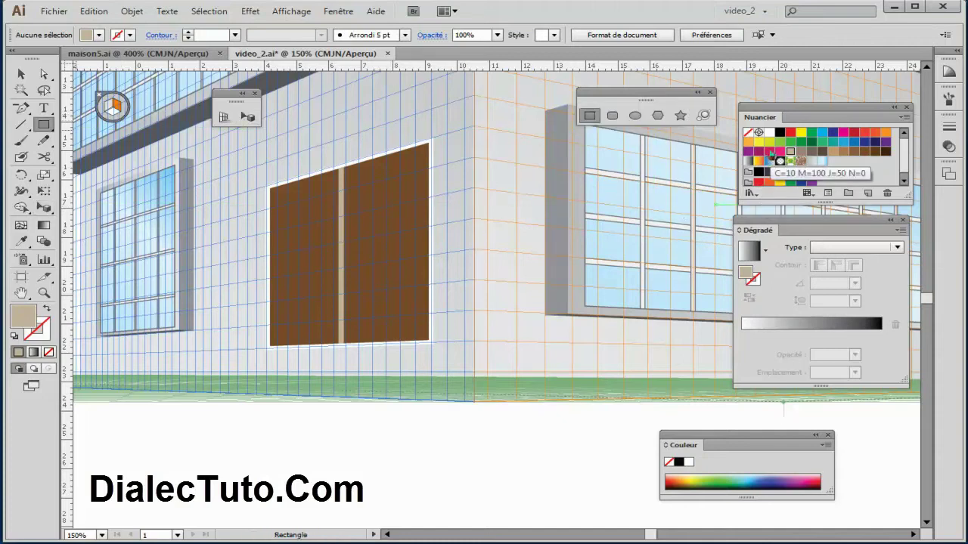
- Draw an orange rectangle below the door's right edge, then hide the grid and zoom in
{"action": "left_click", "coordinate": [748, 142]}
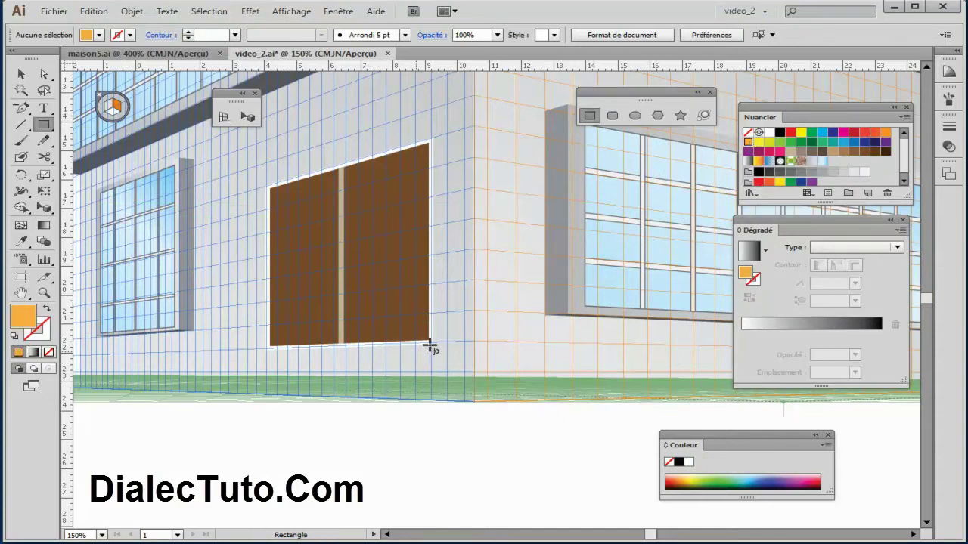
{"action": "left_click_drag", "start_coordinate": [451, 343], "coordinate": [402, 405]}
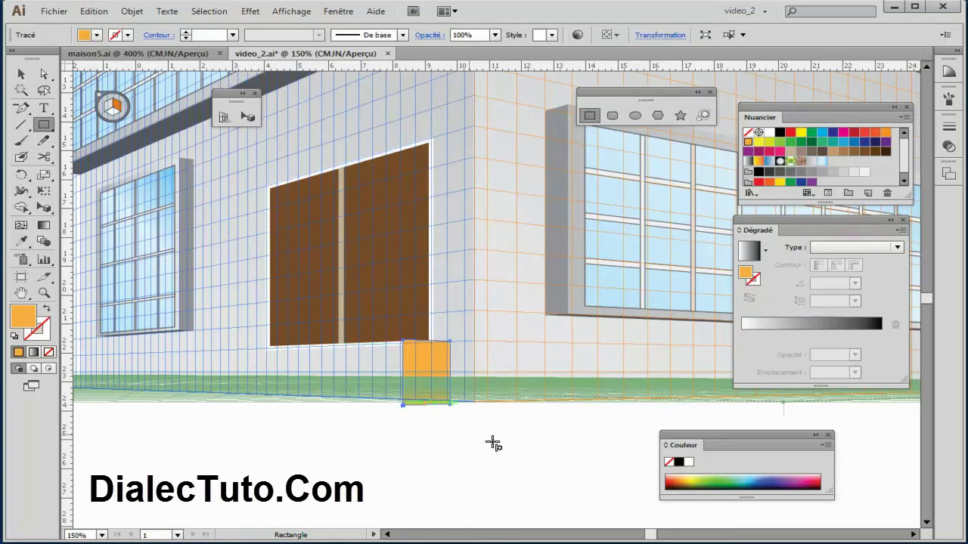
{"action": "key", "text": "ctrl+shift+i"}
{"action": "key", "text": "v"}
{"action": "key", "text": "ctrl+plus"}
{"action": "key", "text": "ctrl+plus"}
{"action": "key", "text": "ctrl+plus"}
{"action": "key", "text": "m"}
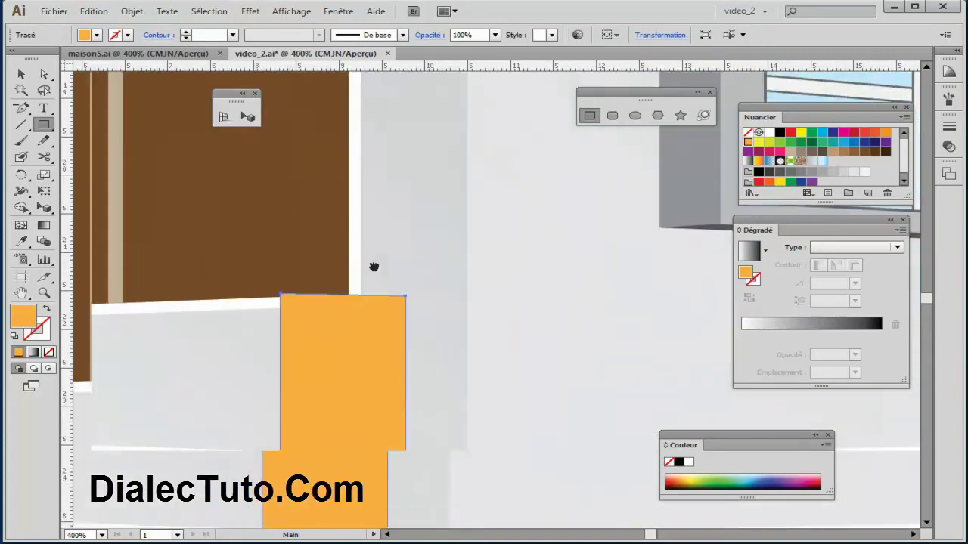
{"action": "scroll", "coordinate": [353, 396], "scroll_direction": "down", "scroll_amount": 3}
- Raise the orange rectangle's bottom edge slightly and compare it with the reference
{"action": "left_click", "coordinate": [248, 118]}
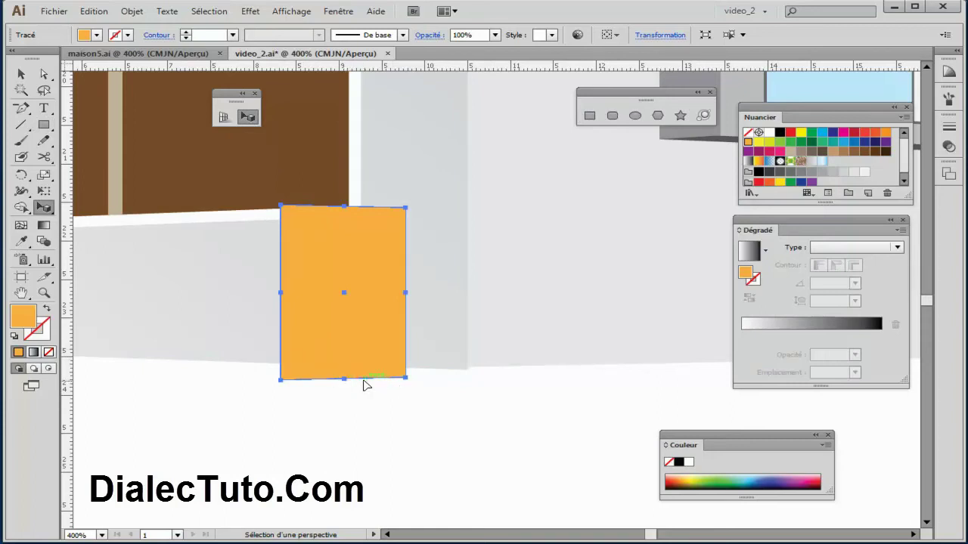
{"action": "left_click_drag", "start_coordinate": [344, 379], "coordinate": [345, 370]}
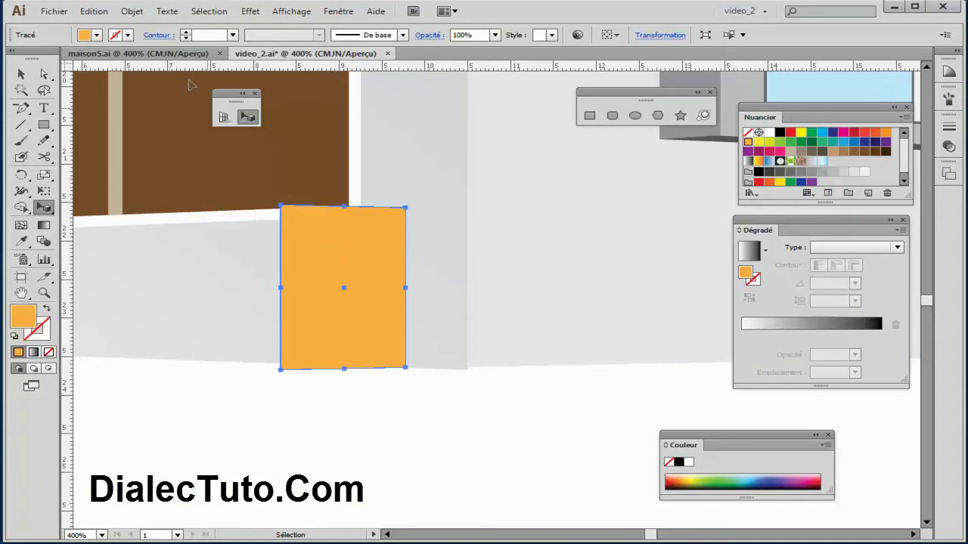
{"action": "key", "text": "ctrl+Tab"}
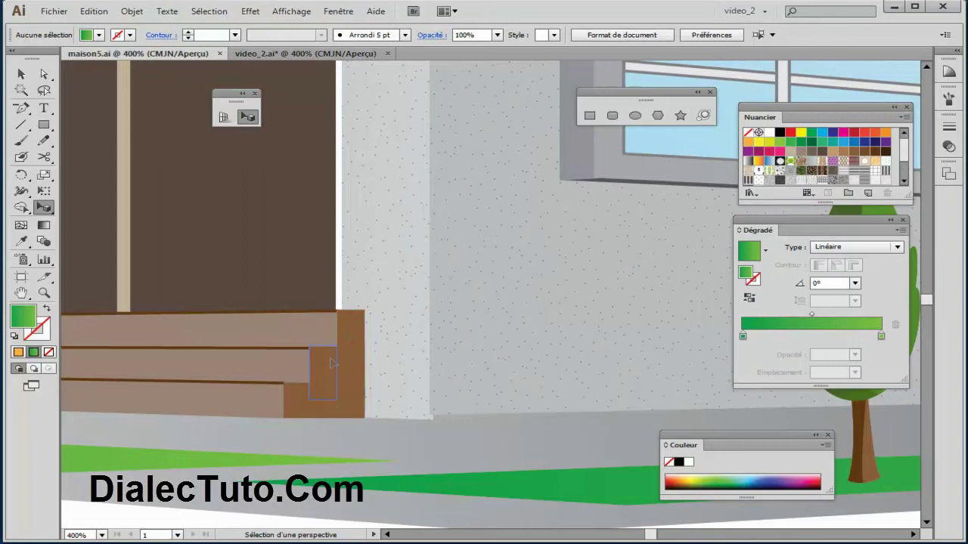
{"action": "left_click", "coordinate": [281, 57]}
{"action": "left_click", "coordinate": [132, 10]}
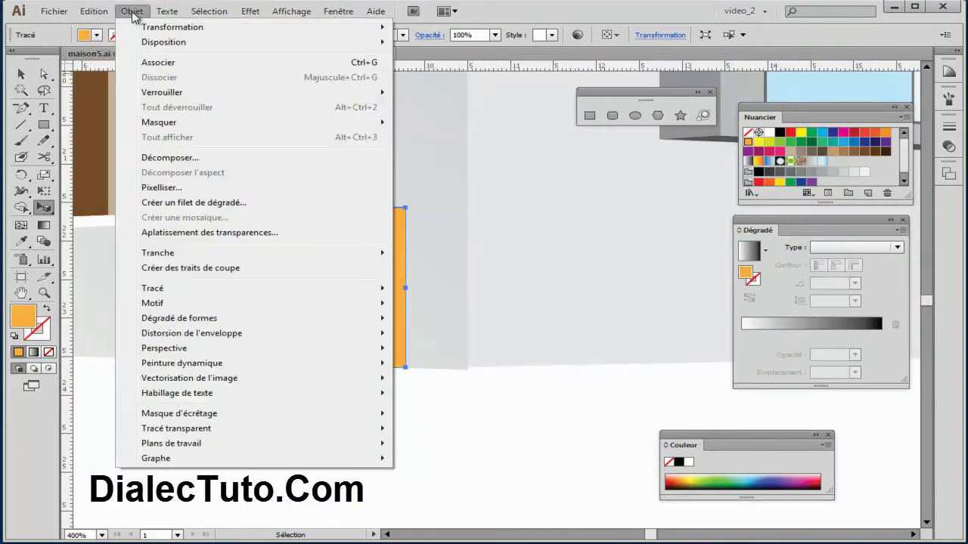
{"action": "mouse_move", "coordinate": [152, 289]}
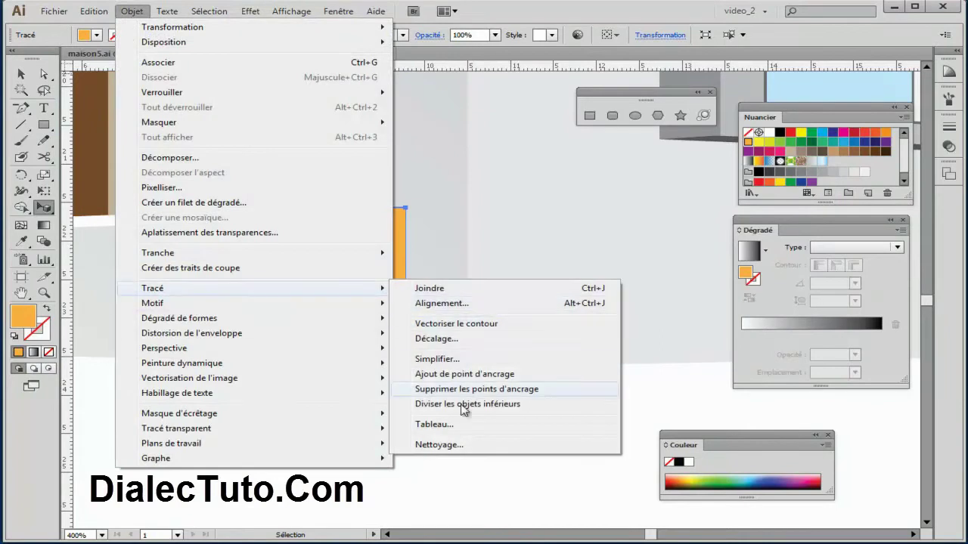
- Split the orange block into a 3×3 grid with 0 cm row and column gutters
{"action": "left_click", "coordinate": [469, 426]}
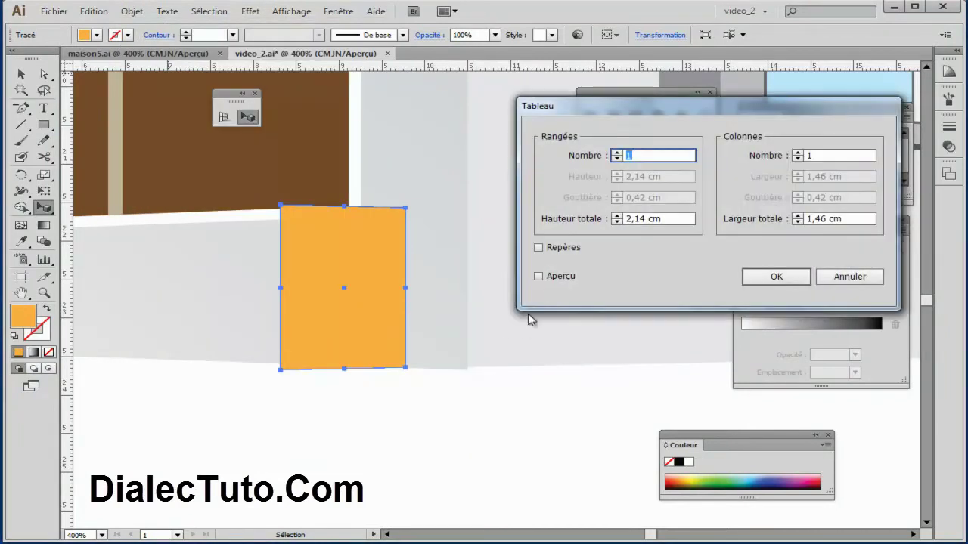
{"action": "left_click", "coordinate": [539, 276]}
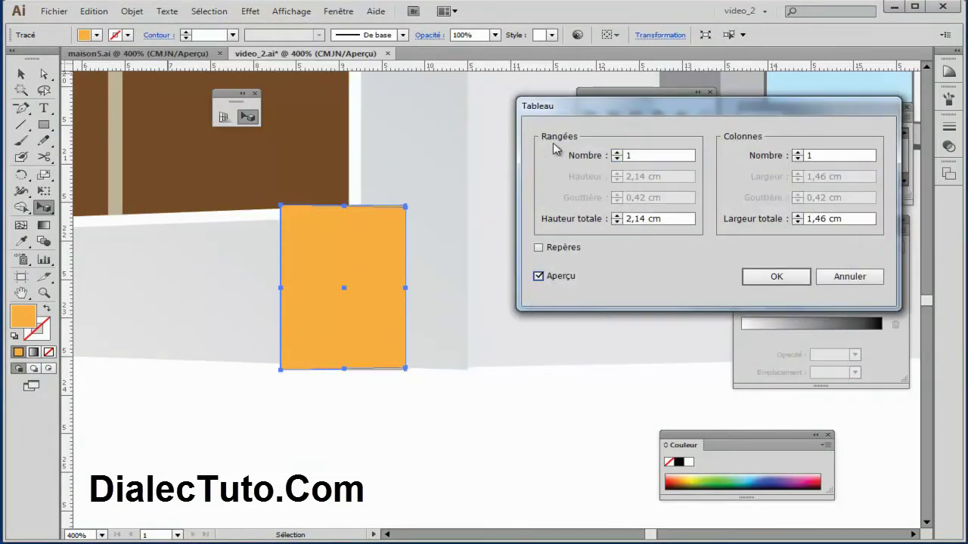
{"action": "left_click", "coordinate": [617, 152]}
{"action": "left_click", "coordinate": [617, 152]}
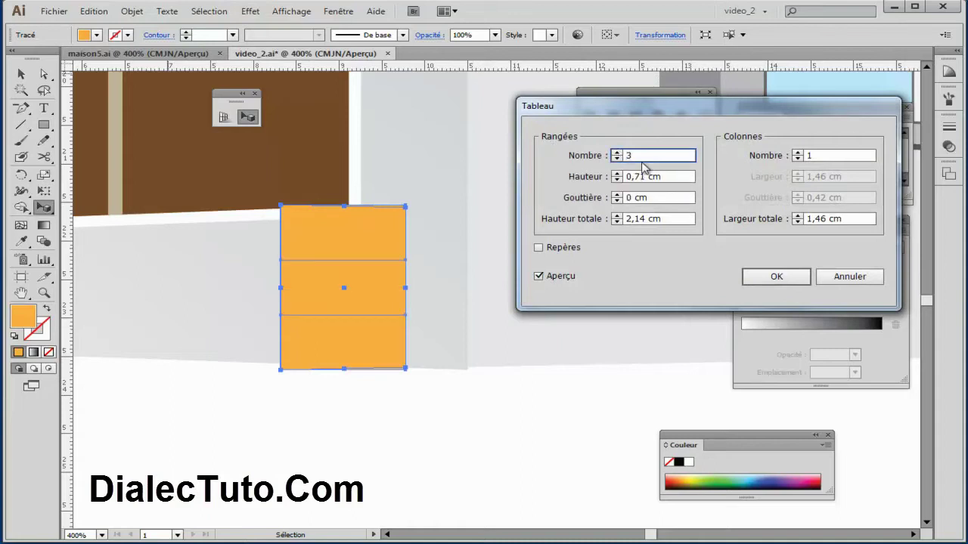
{"action": "left_click", "coordinate": [798, 152]}
{"action": "left_click", "coordinate": [798, 152]}
{"action": "left_click", "coordinate": [797, 152]}
{"action": "left_click", "coordinate": [798, 158]}
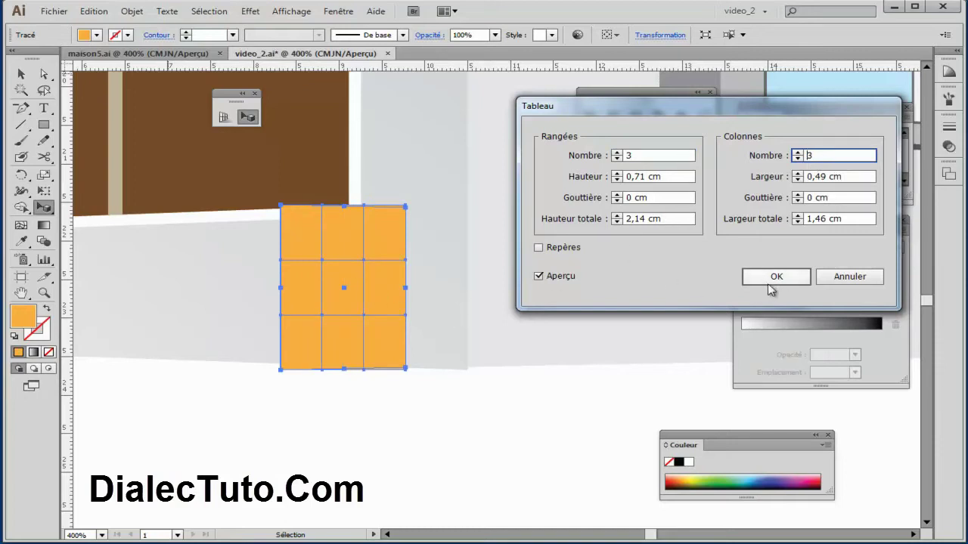
{"action": "left_click", "coordinate": [617, 198]}
{"action": "left_click", "coordinate": [844, 198]}
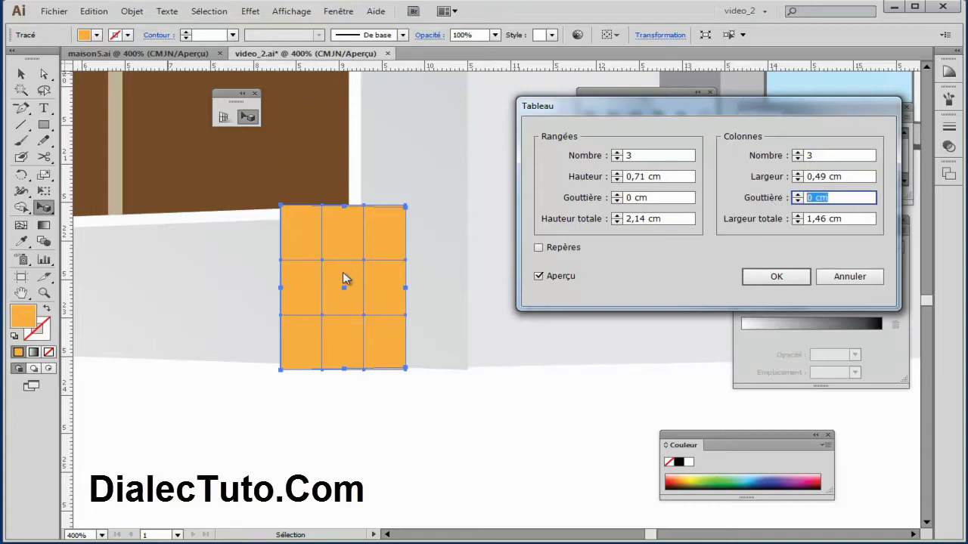
{"action": "left_click", "coordinate": [776, 277]}
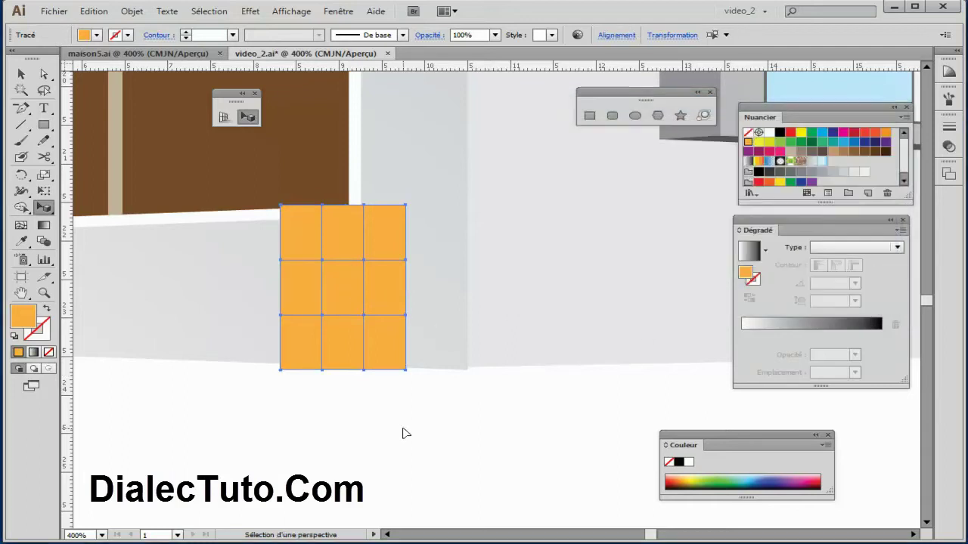
- Delete the top-left, top-middle and middle-left cells to leave a three-step staircase
{"action": "double_click", "coordinate": [305, 238]}
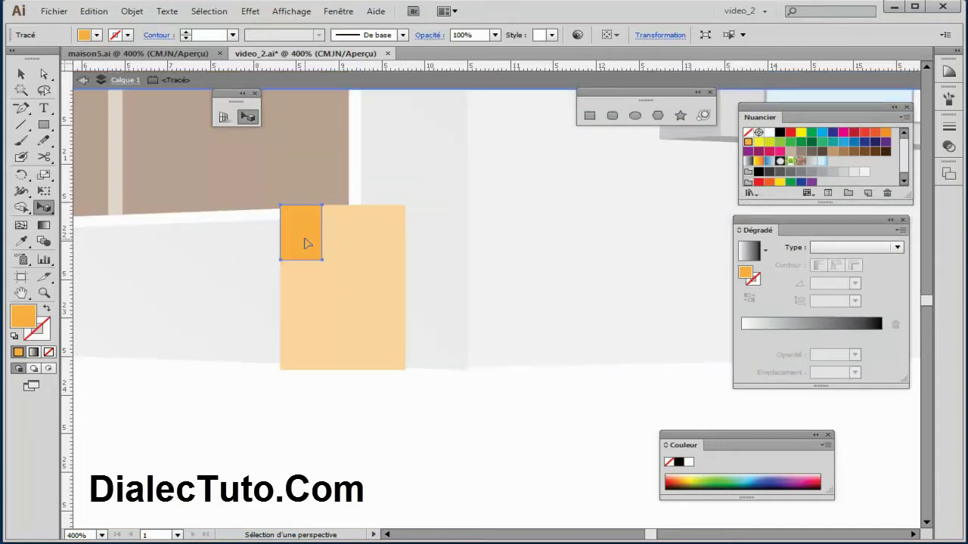
{"action": "key", "text": "Delete"}
{"action": "key", "text": "Escape"}
{"action": "left_click", "coordinate": [343, 239]}
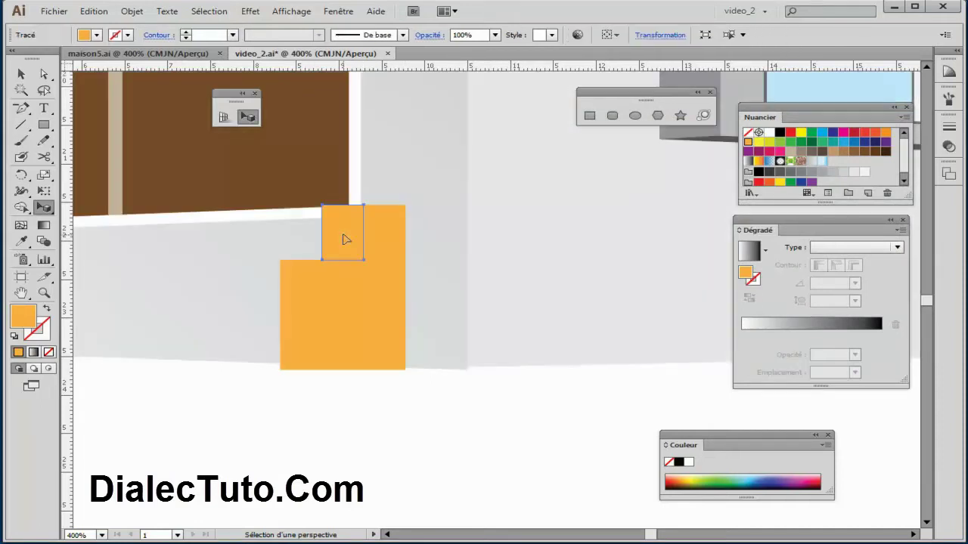
{"action": "key", "text": "Delete"}
{"action": "left_click", "coordinate": [308, 274]}
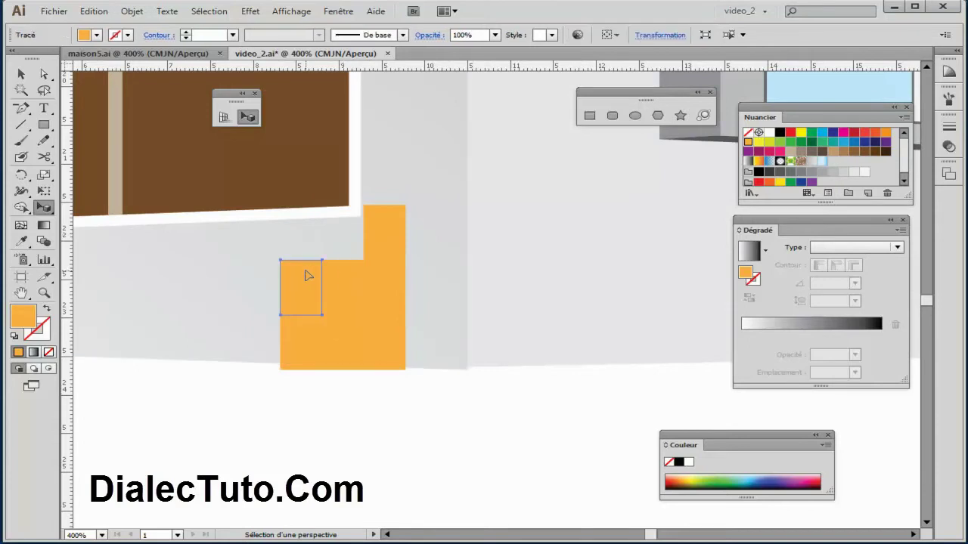
{"action": "key", "text": "Delete"}
{"action": "left_click", "coordinate": [384, 237]}
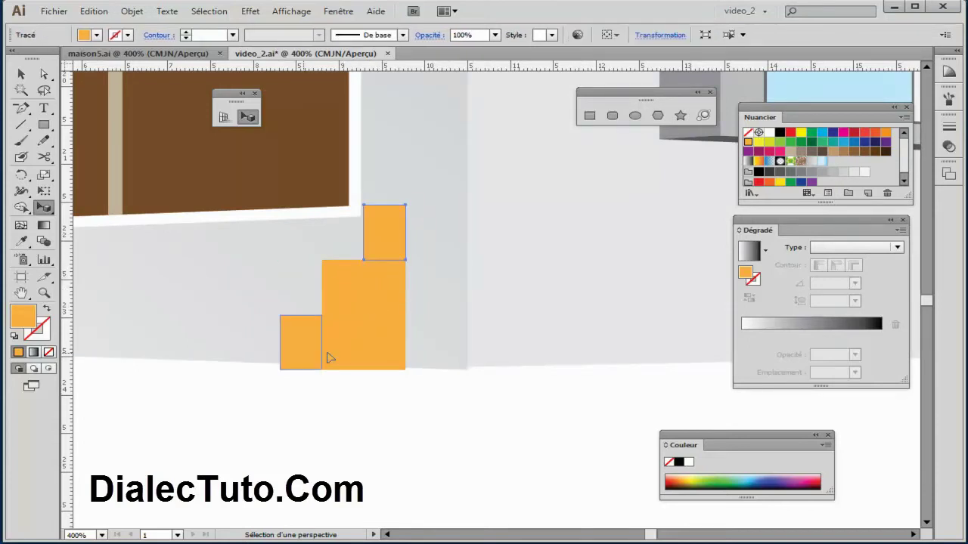
{"action": "left_click", "coordinate": [316, 431]}
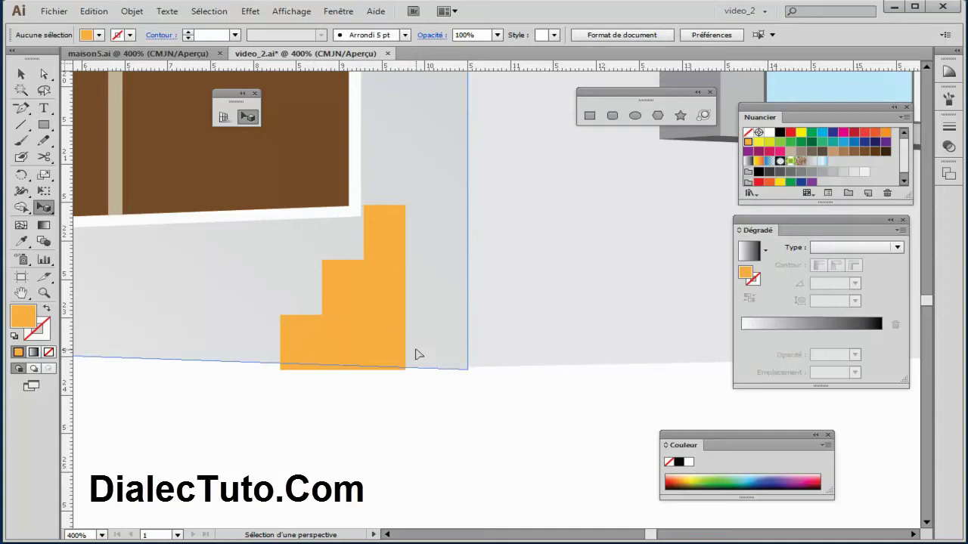
{"action": "key", "text": "ctrl+minus"}
{"action": "key", "text": "ctrl+minus"}
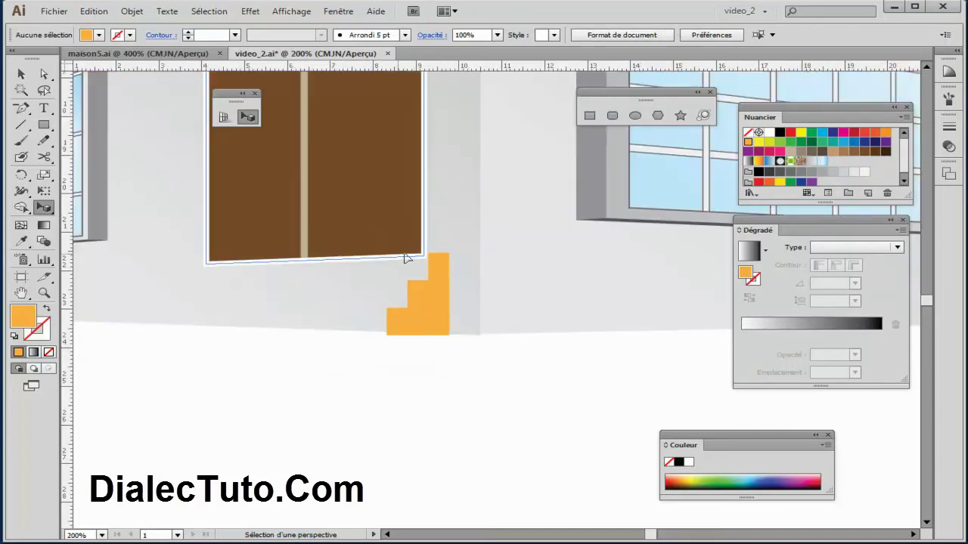
- Nudge the brown door a few pixels right to line up with the top step
{"action": "scroll", "coordinate": [428, 303], "scroll_direction": "up", "scroll_amount": 3}
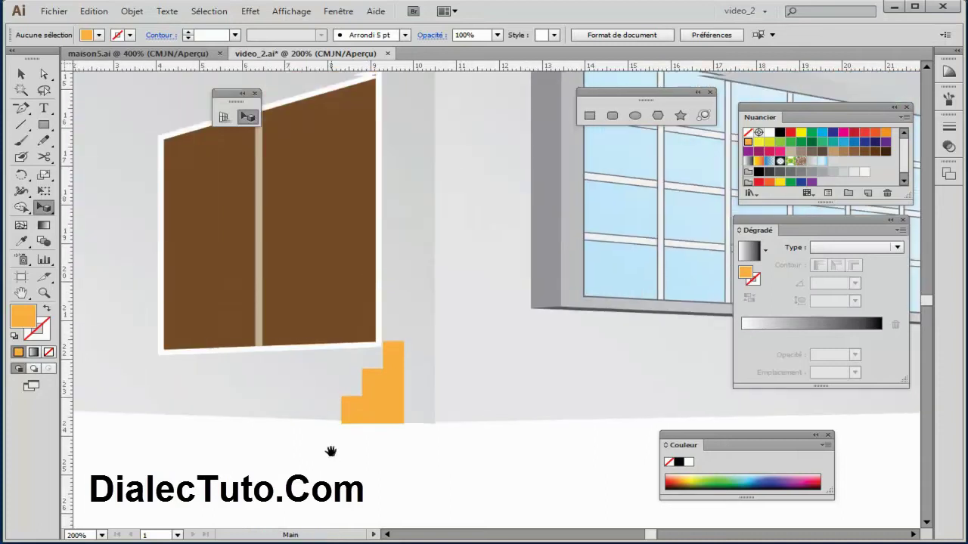
{"action": "left_click", "coordinate": [302, 174]}
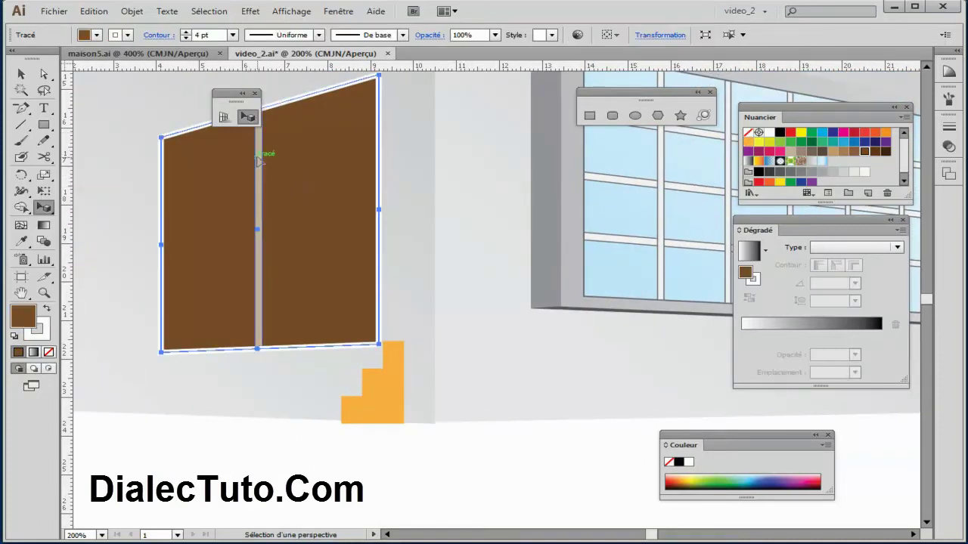
{"action": "left_click_drag", "start_coordinate": [257, 161], "coordinate": [260, 161]}
{"action": "left_click_drag", "start_coordinate": [327, 208], "coordinate": [332, 208]}
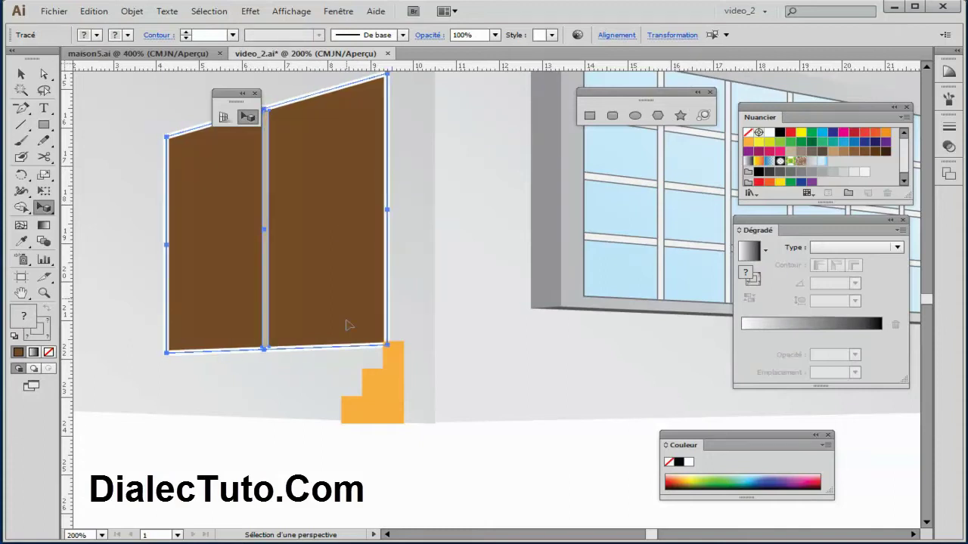
{"action": "left_click", "coordinate": [282, 468]}
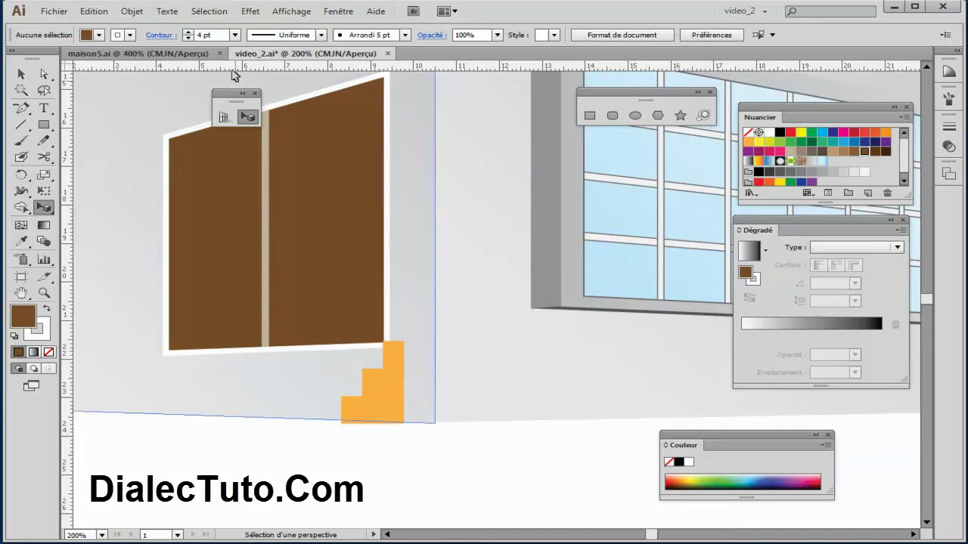
- Compare with the reference drawing, then zoom in on the door and steps
{"action": "key", "text": "ctrl+Tab"}
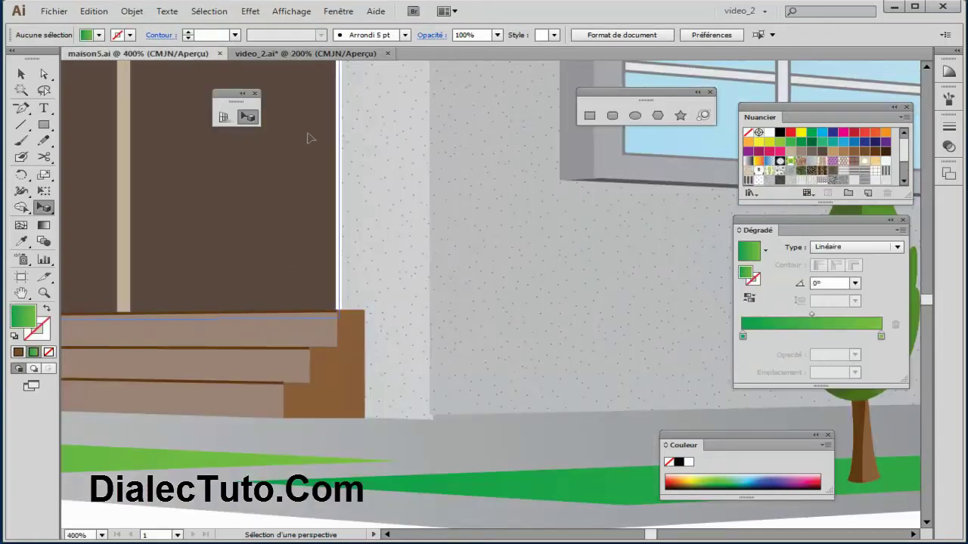
{"action": "left_click", "coordinate": [316, 47]}
{"action": "key", "text": "ctrl+plus"}
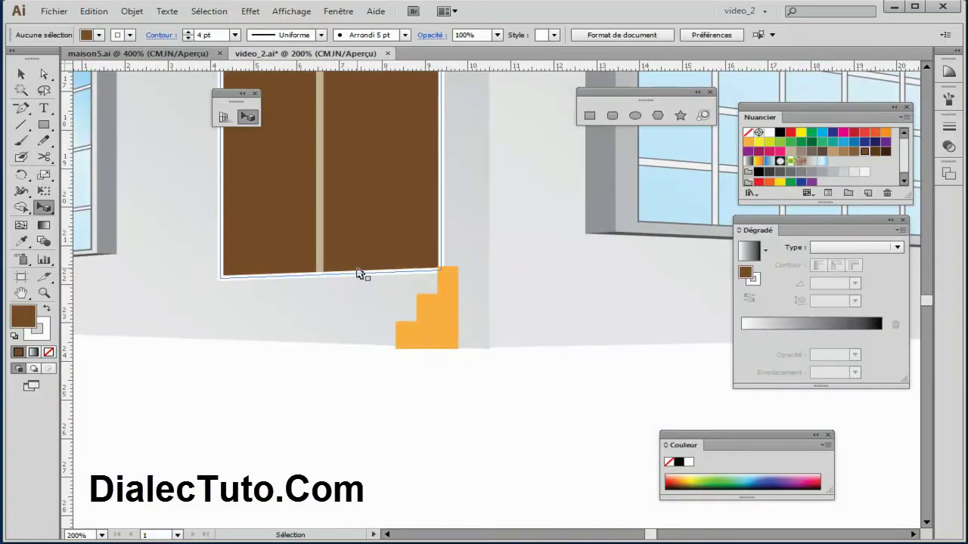
{"action": "key", "text": "ctrl+plus"}
- Draw a long thin dark green strip along the wall beneath the door
{"action": "left_click_drag", "start_coordinate": [360, 272], "coordinate": [454, 336]}
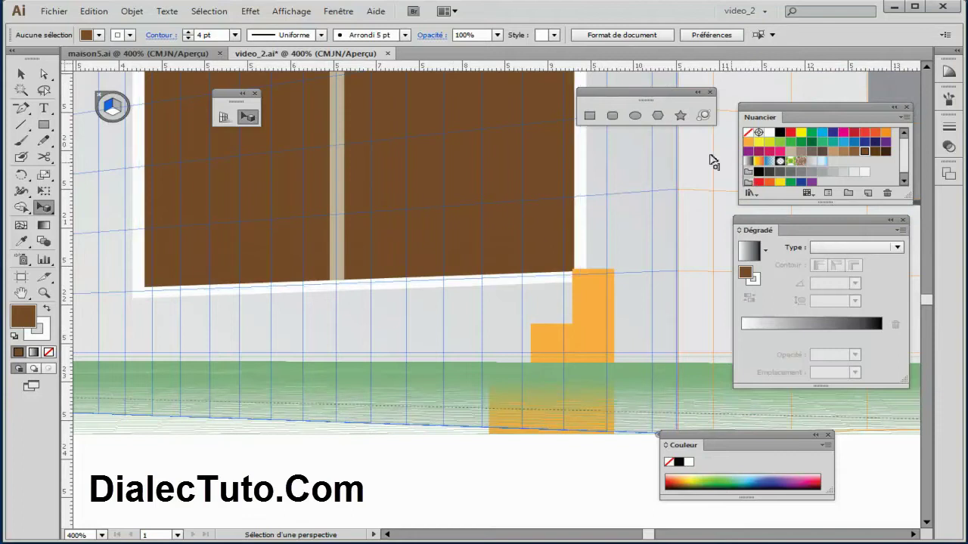
{"action": "left_click", "coordinate": [590, 116]}
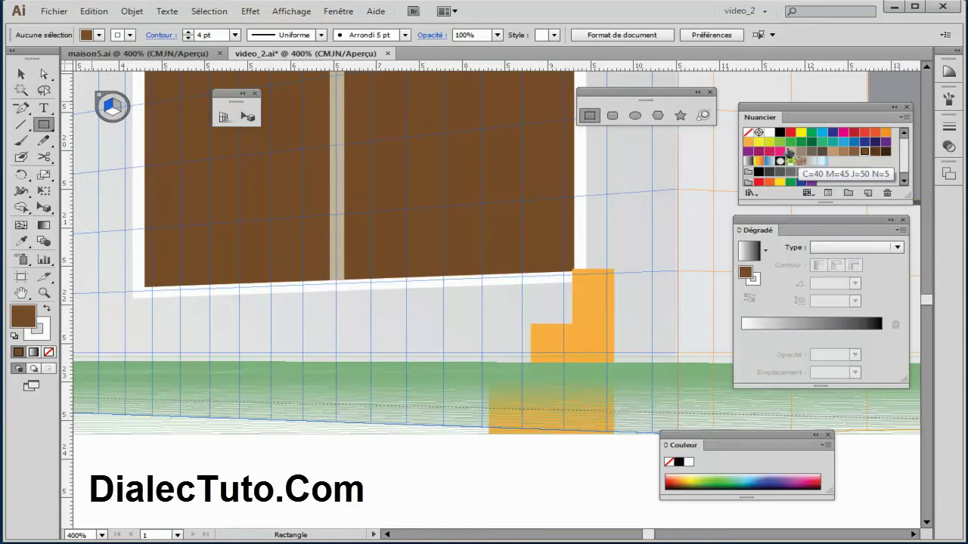
{"action": "left_click", "coordinate": [780, 142]}
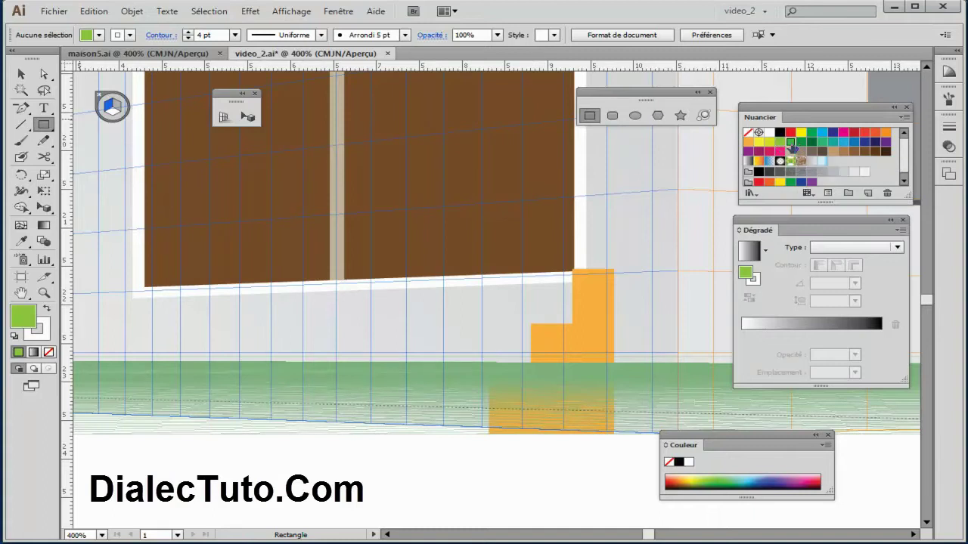
{"action": "left_click", "coordinate": [790, 142]}
{"action": "mouse_move", "coordinate": [575, 302]}
{"action": "left_mouse_down"}
{"action": "mouse_move", "coordinate": [235, 335]}
{"action": "mouse_move", "coordinate": [88, 330]}
{"action": "mouse_move", "coordinate": [355, 348]}
{"action": "left_mouse_up"}
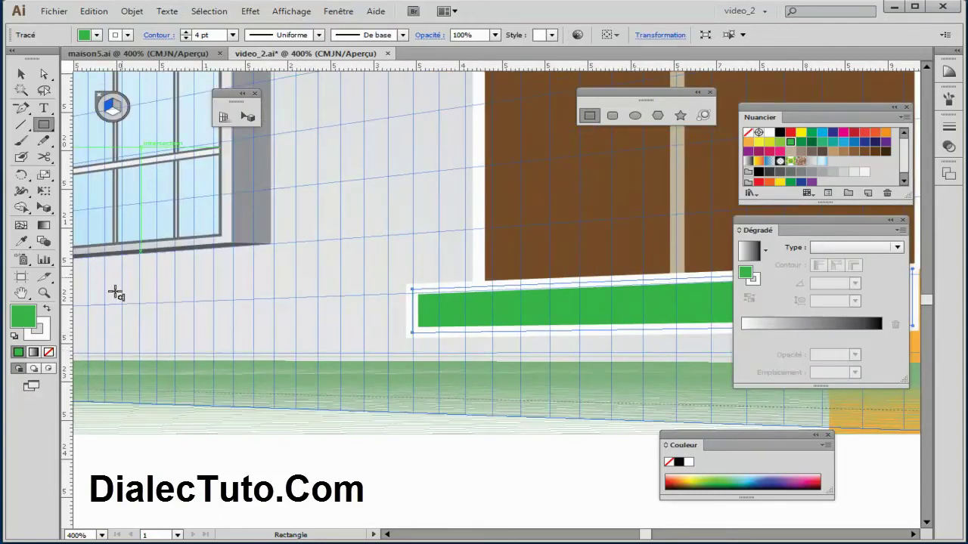
- Set the green bar's stroke to None and zoom out to view the entrance
{"action": "key", "text": "x"}
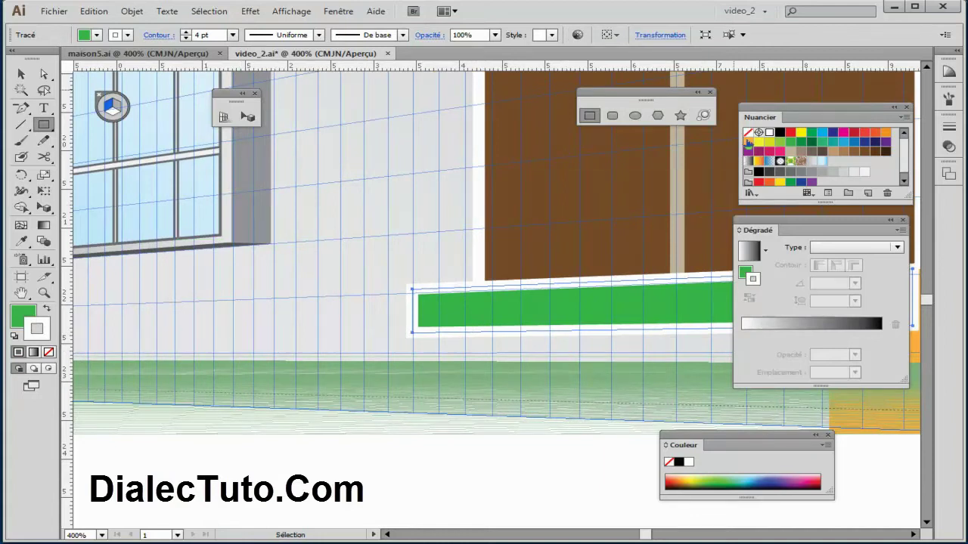
{"action": "left_click", "coordinate": [747, 141]}
{"action": "left_click", "coordinate": [748, 133]}
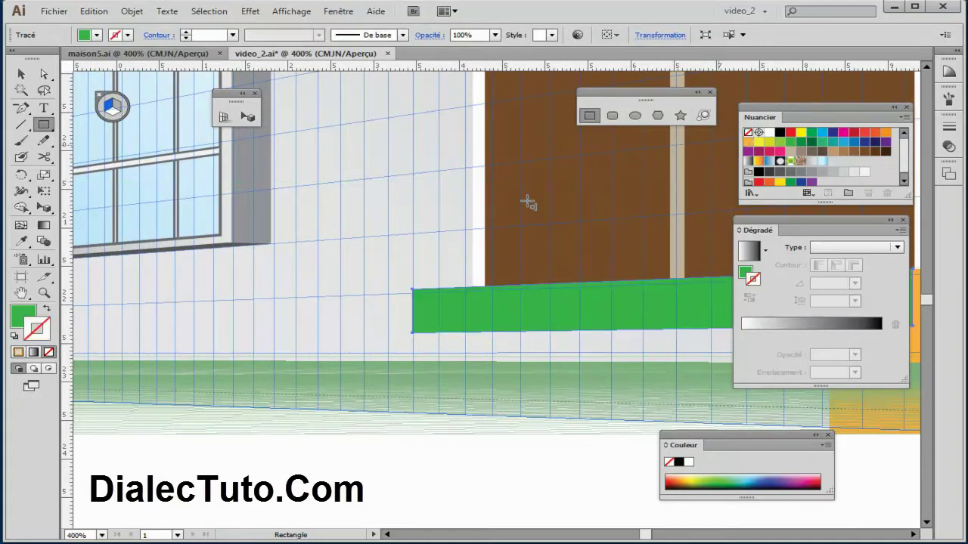
{"action": "left_click_drag", "start_coordinate": [525, 201], "coordinate": [294, 219]}
{"action": "key", "text": "ctrl+minus"}
{"action": "key", "text": "ctrl+minus"}
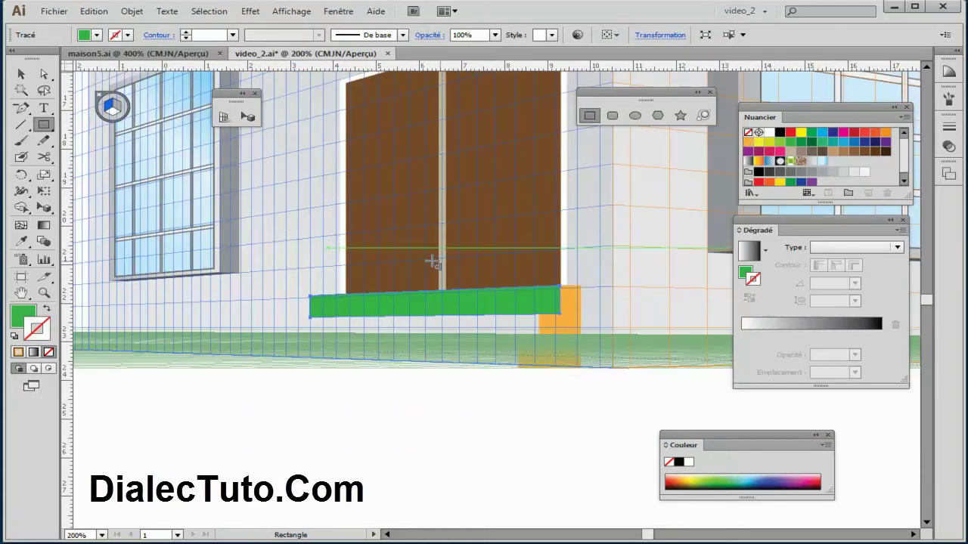
- Drag copies of the green bar below the building
{"action": "left_click_drag", "start_coordinate": [561, 327], "coordinate": [446, 330]}
{"action": "left_click", "coordinate": [21, 73]}
{"action": "left_click", "coordinate": [247, 116]}
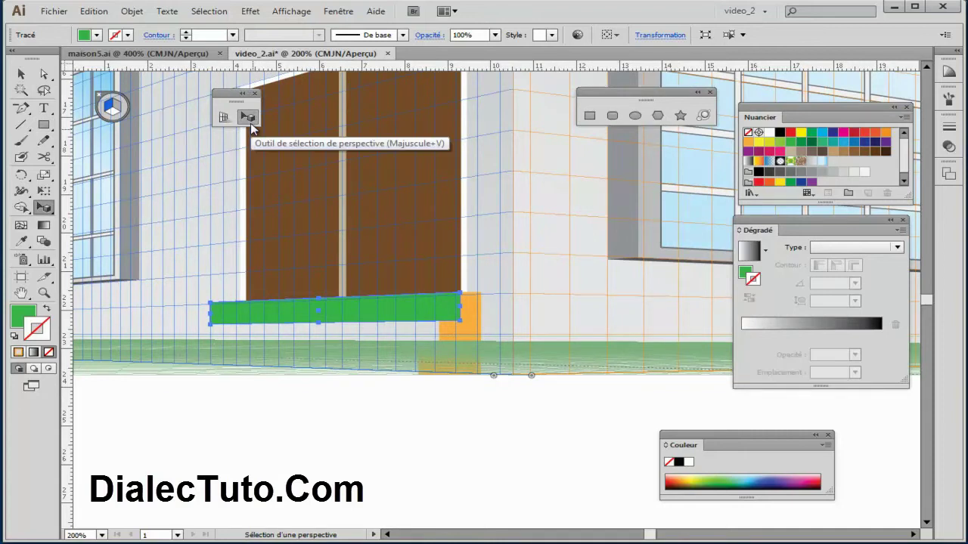
{"action": "mouse_move", "coordinate": [385, 331]}
{"action": "left_mouse_down"}
{"action": "mouse_move", "coordinate": [374, 439]}
{"action": "mouse_move", "coordinate": [337, 475]}
{"action": "mouse_move", "coordinate": [443, 445]}
{"action": "left_mouse_up"}
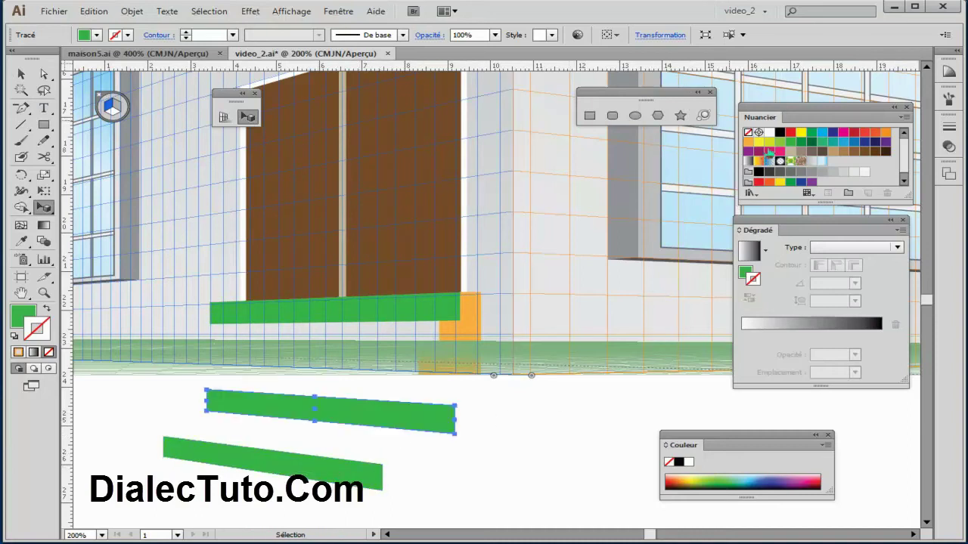
- Fill the upper copy orange with no outline and the lower copy cyan blue
{"action": "left_click", "coordinate": [748, 142]}
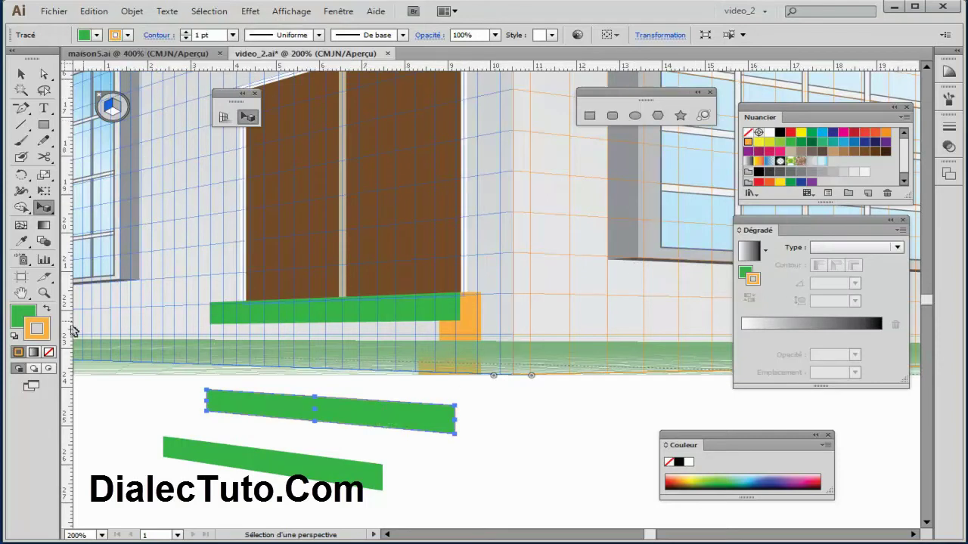
{"action": "left_click", "coordinate": [49, 353]}
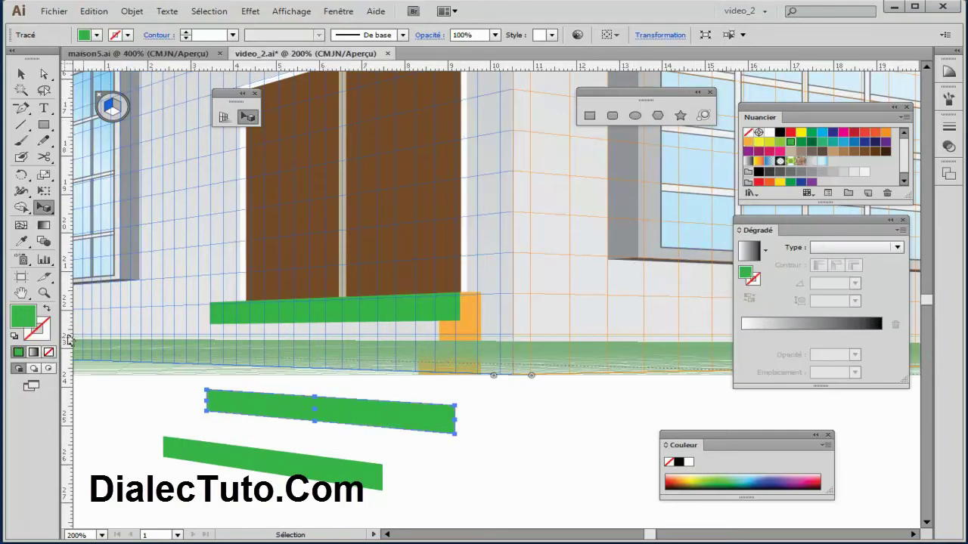
{"action": "left_click", "coordinate": [747, 143]}
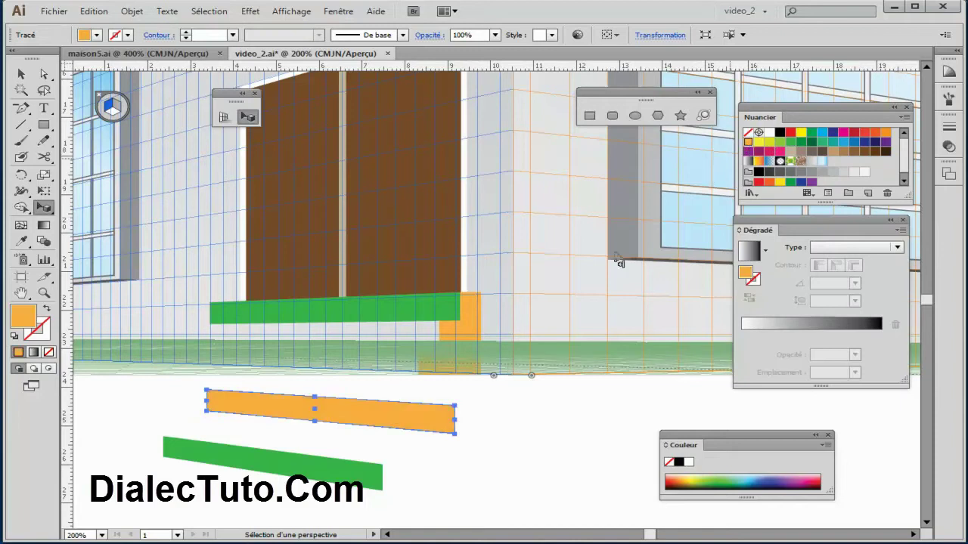
{"action": "left_click", "coordinate": [355, 478]}
{"action": "left_click", "coordinate": [823, 134]}
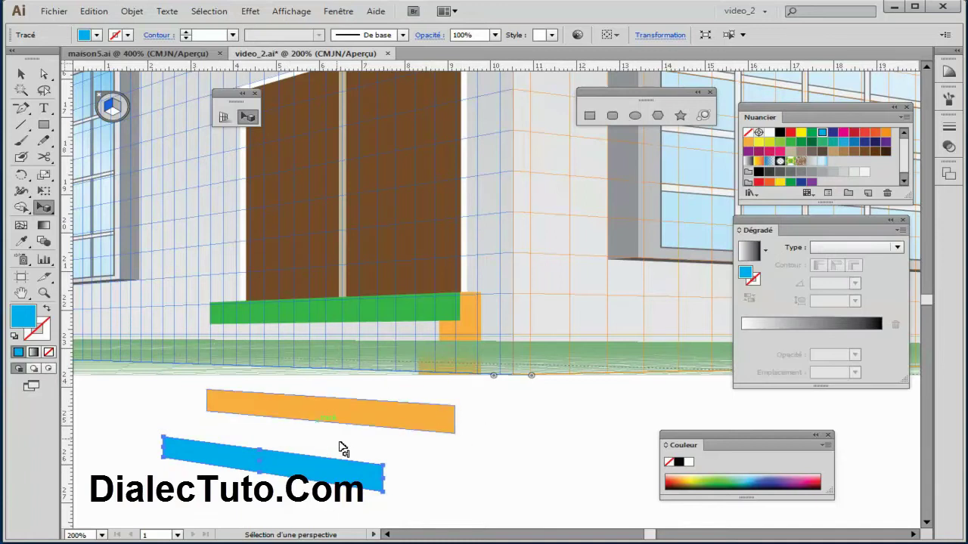
- Hide the perspective grid and apply the brown swatch to the upper side squares
{"action": "left_click", "coordinate": [470, 328]}
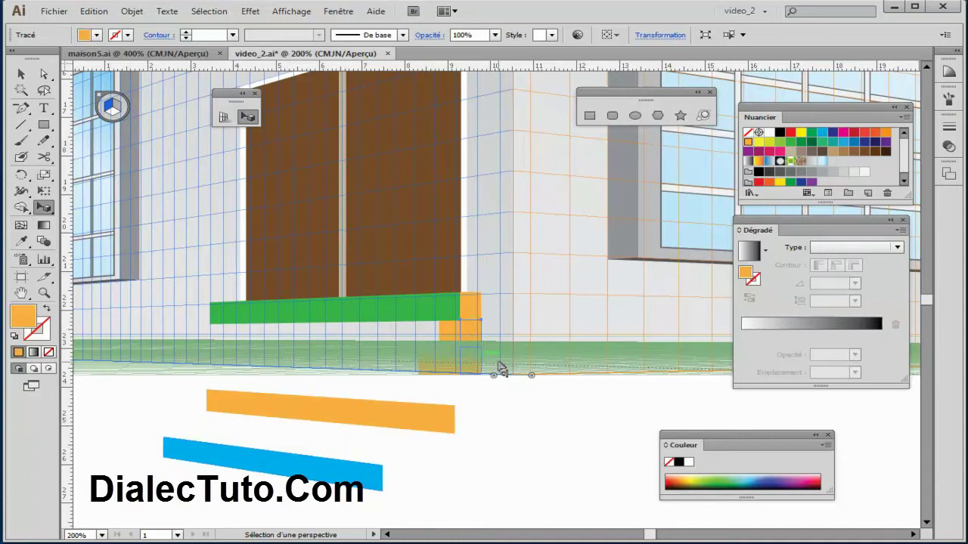
{"action": "key", "text": "ctrl+shift+i"}
{"action": "left_click", "coordinate": [470, 305]}
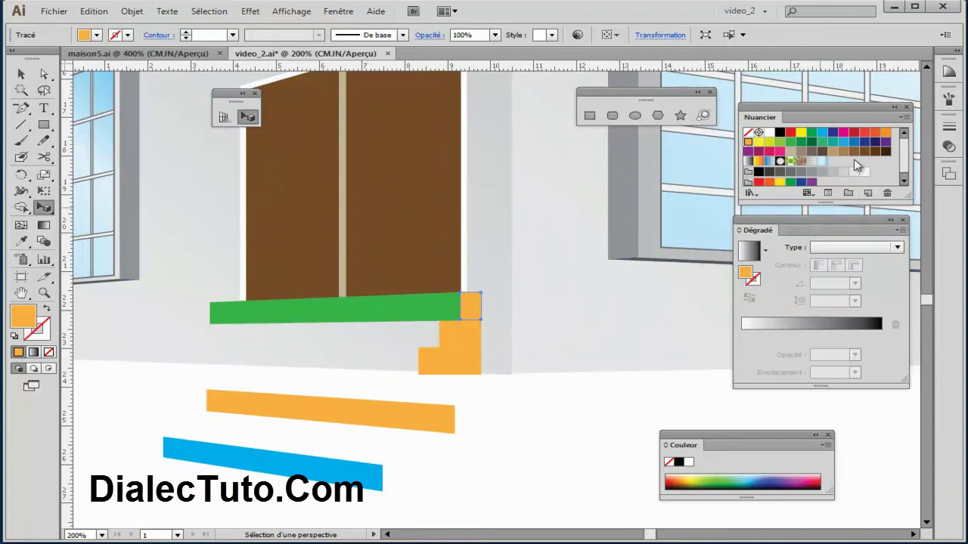
{"action": "left_click", "coordinate": [843, 151]}
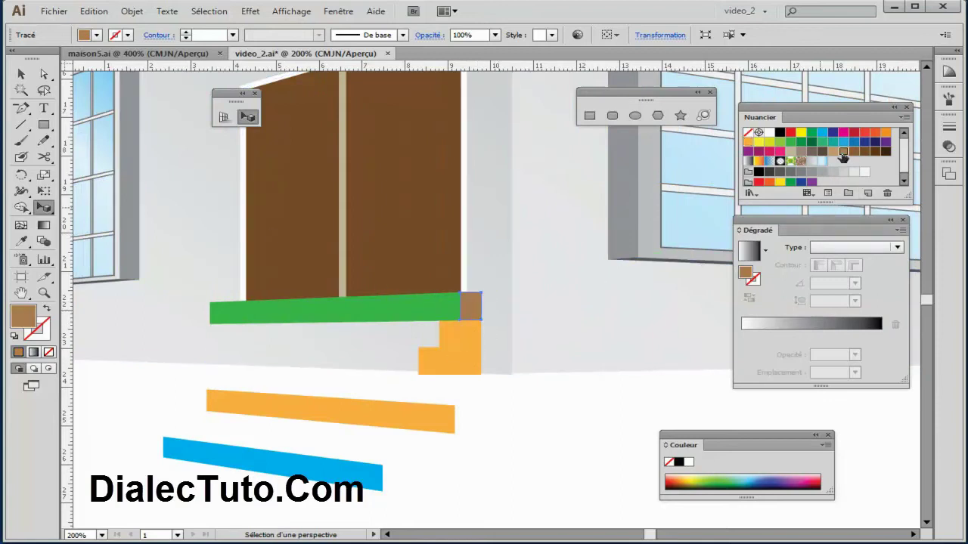
{"action": "left_click", "coordinate": [474, 335]}
{"action": "left_click", "coordinate": [436, 363], "text": "shift"}
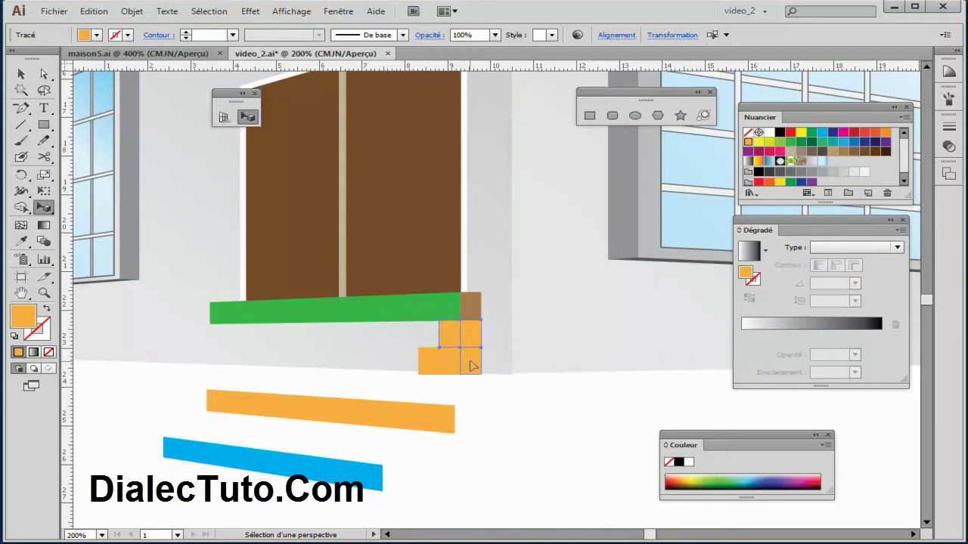
{"action": "left_click", "coordinate": [470, 306], "text": "shift"}
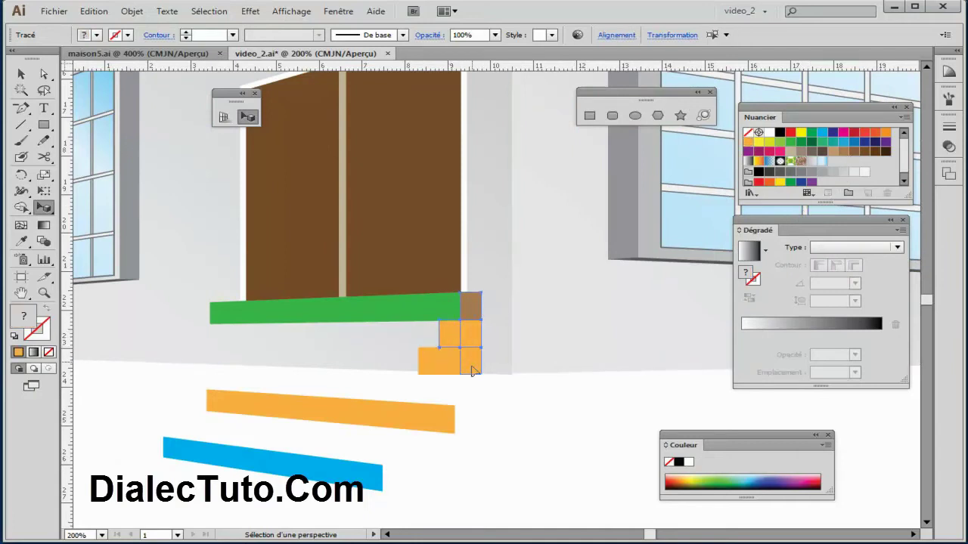
{"action": "left_click", "coordinate": [843, 152]}
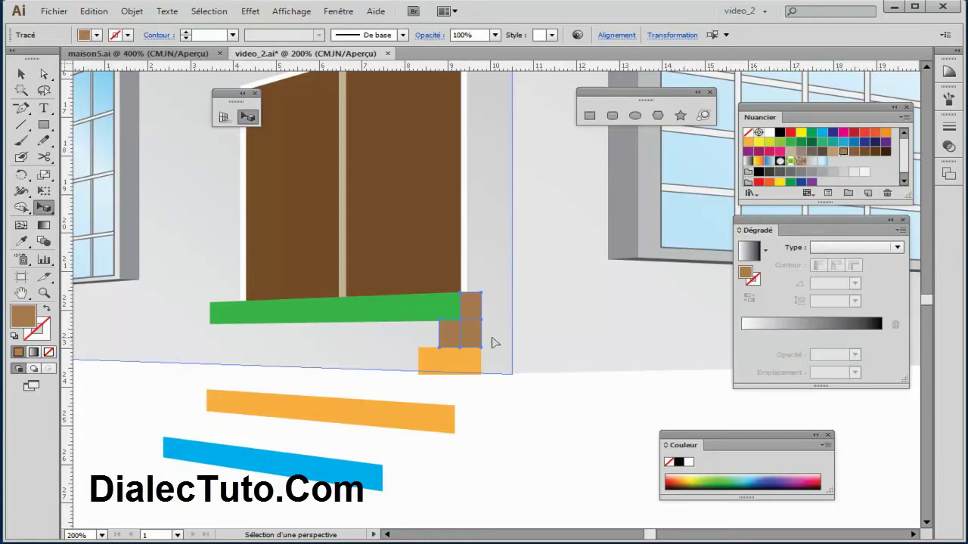
{"action": "left_click", "coordinate": [508, 440]}
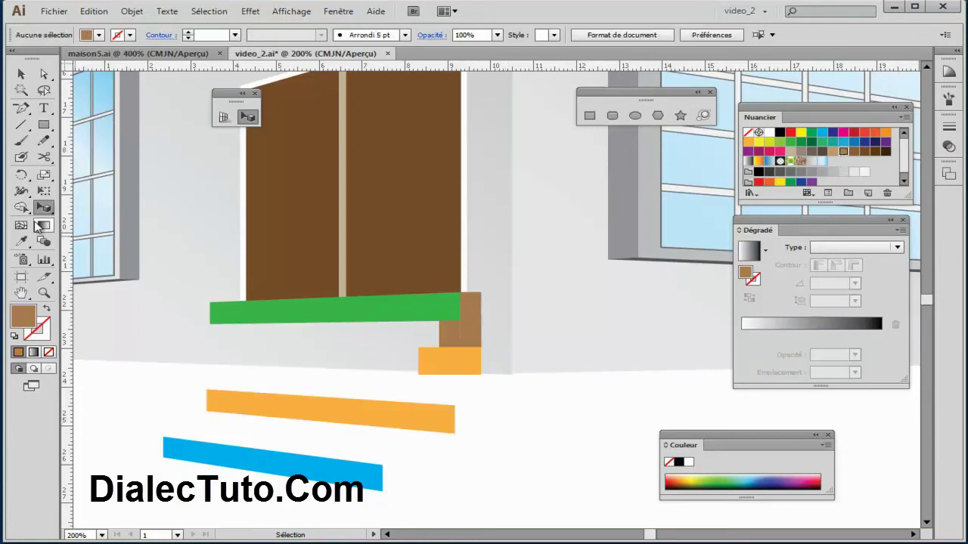
- Eyedrop the brown onto the remaining orange squares at the base of the steps
{"action": "left_click", "coordinate": [21, 241]}
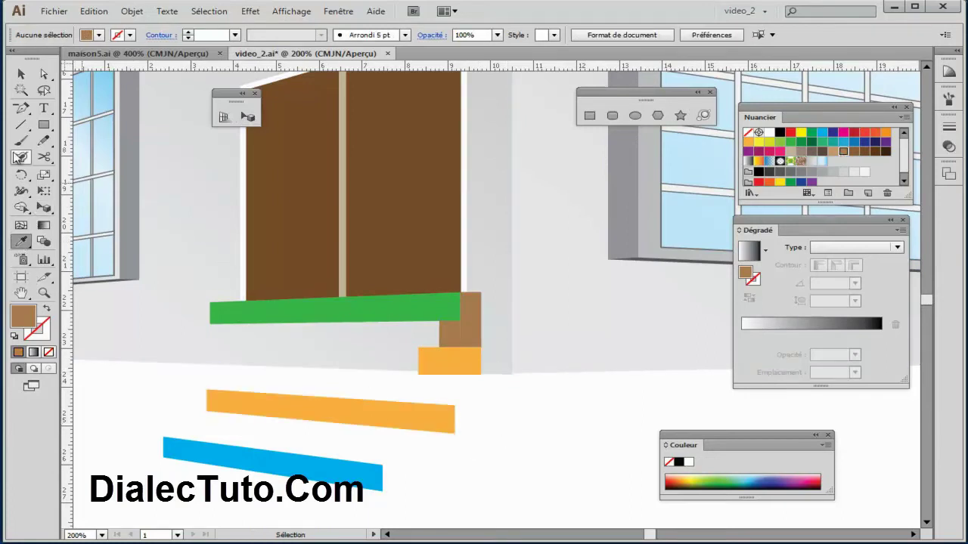
{"action": "left_click", "coordinate": [21, 74]}
{"action": "left_click", "coordinate": [456, 364]}
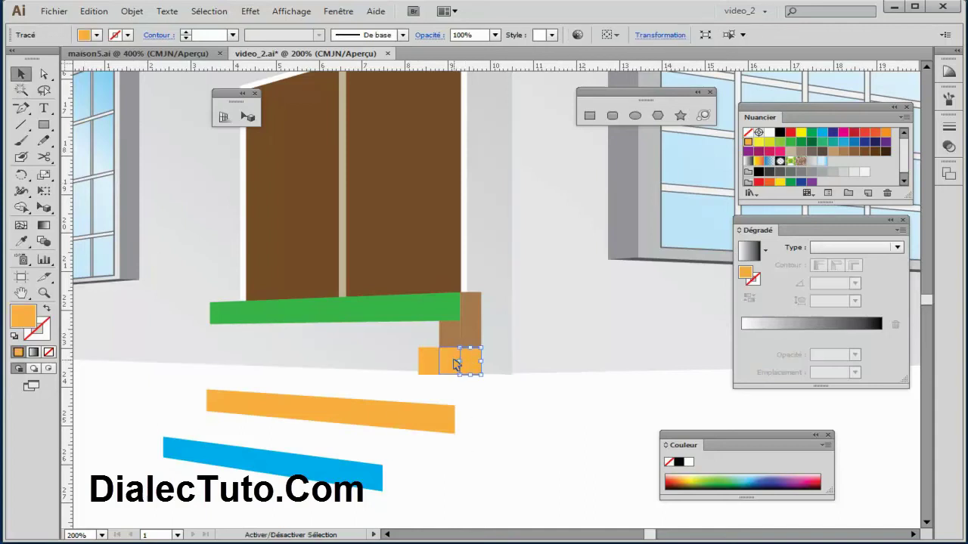
{"action": "left_click", "coordinate": [430, 368], "text": "shift"}
{"action": "left_click", "coordinate": [22, 242]}
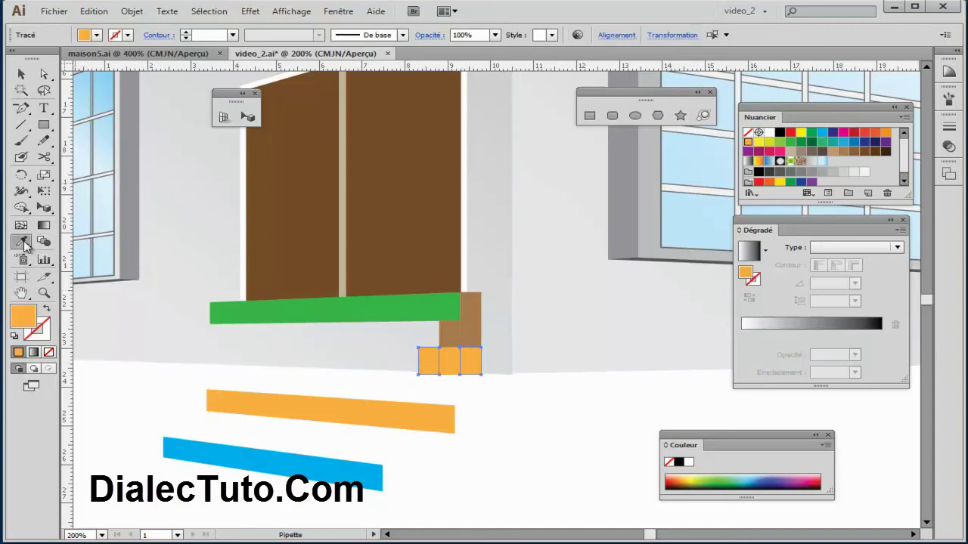
{"action": "left_click", "coordinate": [457, 334]}
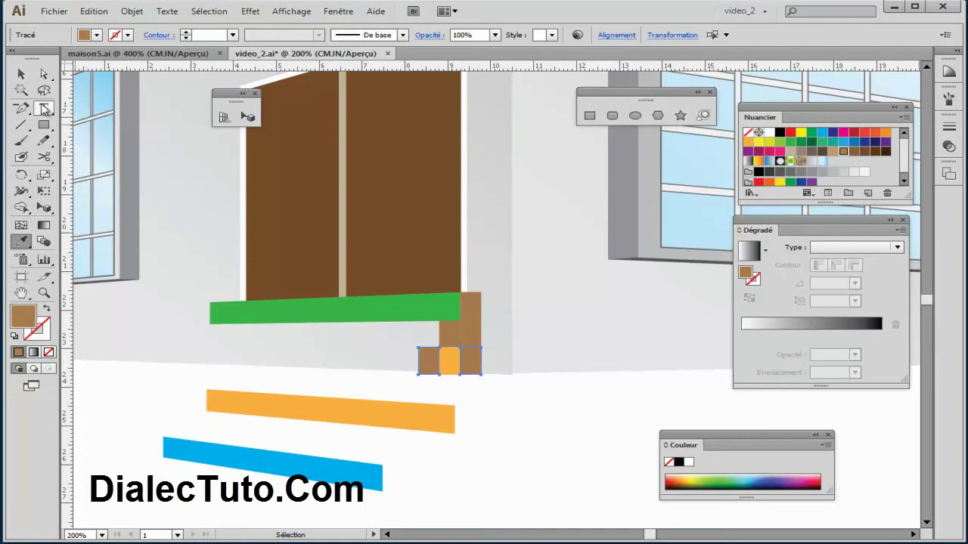
{"action": "left_click", "coordinate": [21, 73]}
{"action": "left_click", "coordinate": [449, 361]}
{"action": "left_click", "coordinate": [21, 241]}
{"action": "left_click", "coordinate": [476, 350]}
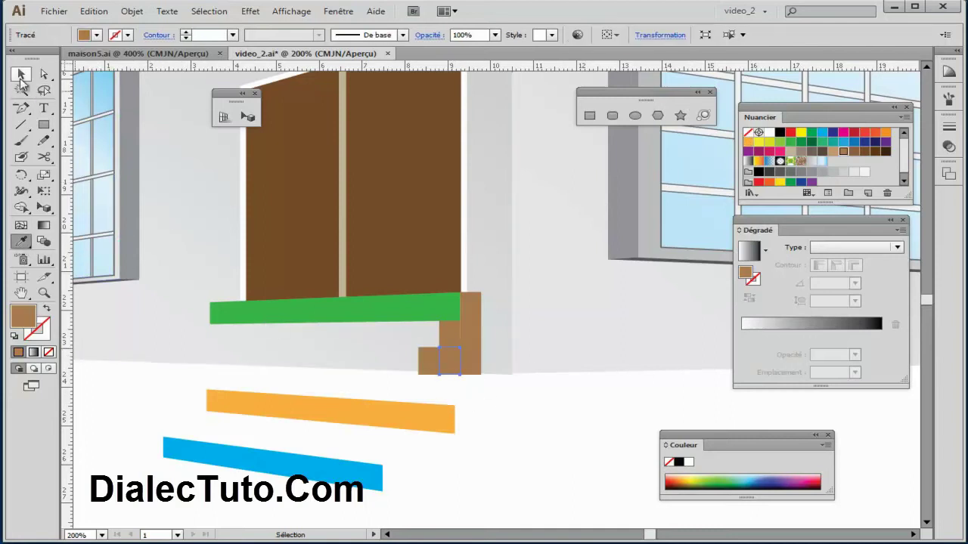
{"action": "left_click", "coordinate": [21, 73]}
{"action": "left_click", "coordinate": [505, 446]}
{"action": "left_click_drag", "start_coordinate": [506, 446], "coordinate": [550, 394]}
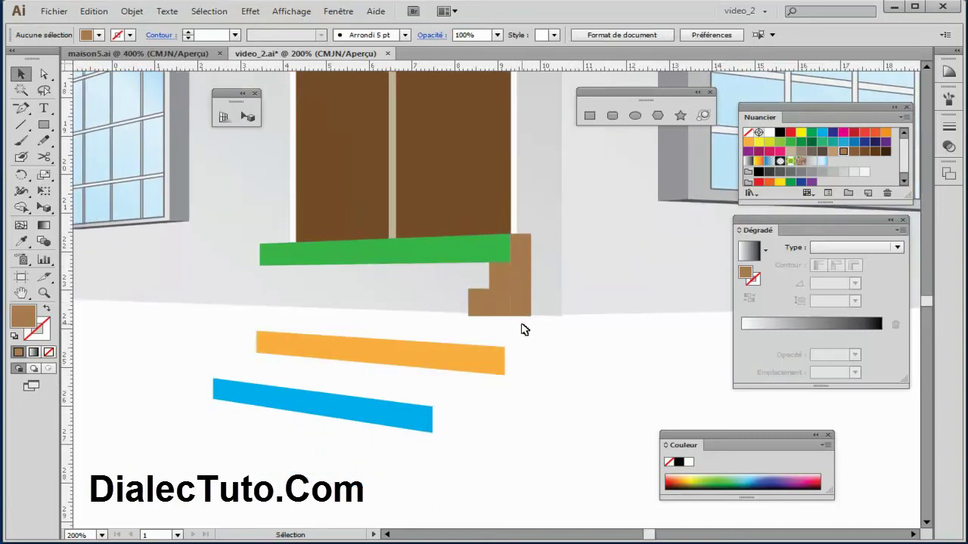
- Move the orange and blue bars up to stack beneath the green bar in perspective
{"action": "left_click", "coordinate": [248, 118]}
{"action": "mouse_move", "coordinate": [411, 361]}
{"action": "left_mouse_down"}
{"action": "mouse_move", "coordinate": [387, 282]}
{"action": "mouse_move", "coordinate": [400, 284]}
{"action": "left_mouse_up"}
{"action": "left_click", "coordinate": [451, 362]}
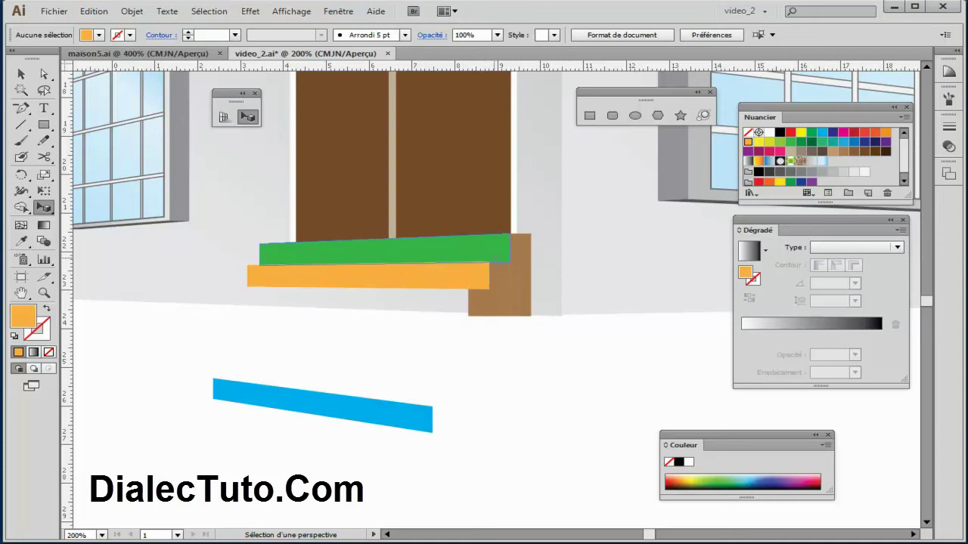
{"action": "mouse_move", "coordinate": [361, 402]}
{"action": "left_mouse_down"}
{"action": "mouse_move", "coordinate": [391, 311]}
{"action": "mouse_move", "coordinate": [447, 451]}
{"action": "left_mouse_up"}
{"action": "key", "text": "ctrl+plus"}
{"action": "key", "text": "ctrl+plus"}
{"action": "key", "text": "ctrl+plus"}
{"action": "key", "text": "ctrl+plus"}
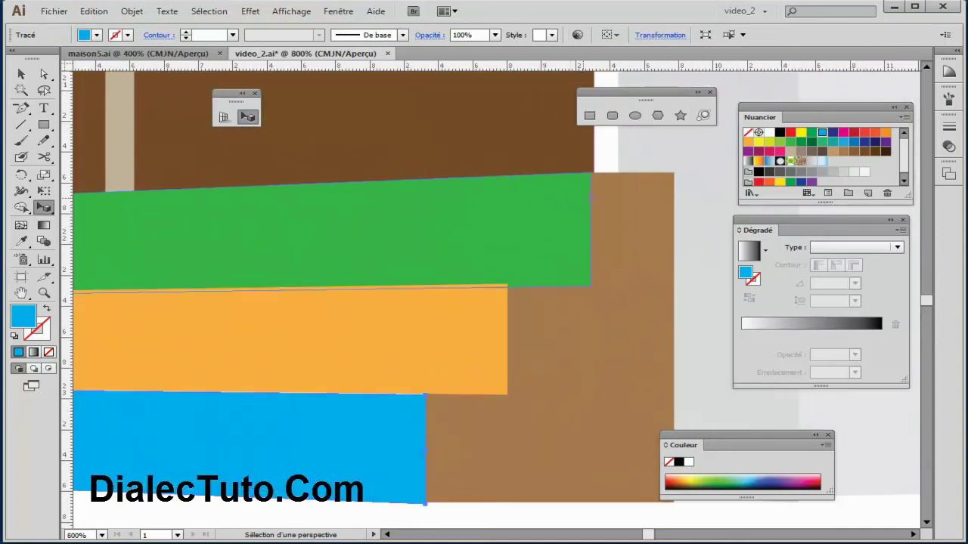
{"action": "left_click_drag", "start_coordinate": [283, 313], "coordinate": [501, 335]}
- Fine-tune the orange bar's top edge at 400% zoom
{"action": "left_click", "coordinate": [350, 345]}
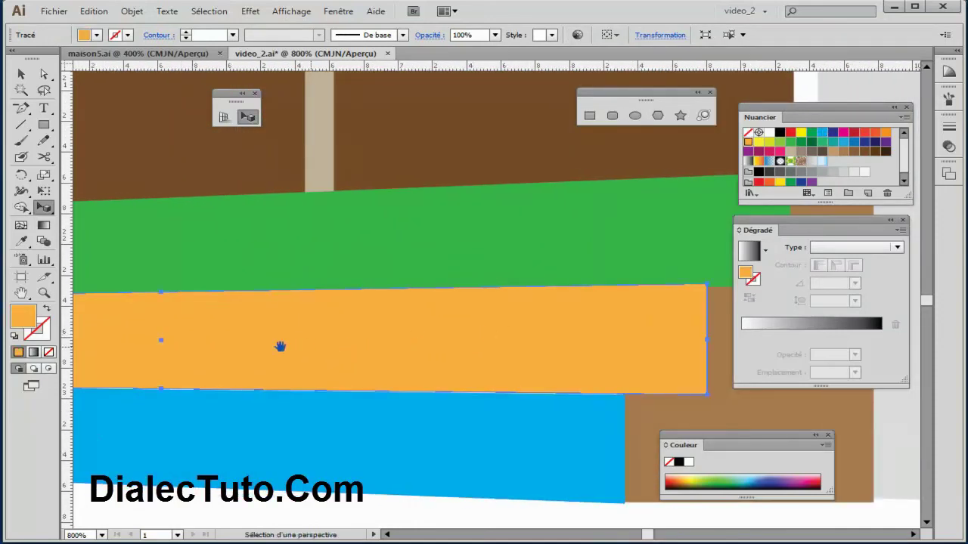
{"action": "left_click_drag", "start_coordinate": [279, 346], "coordinate": [447, 337]}
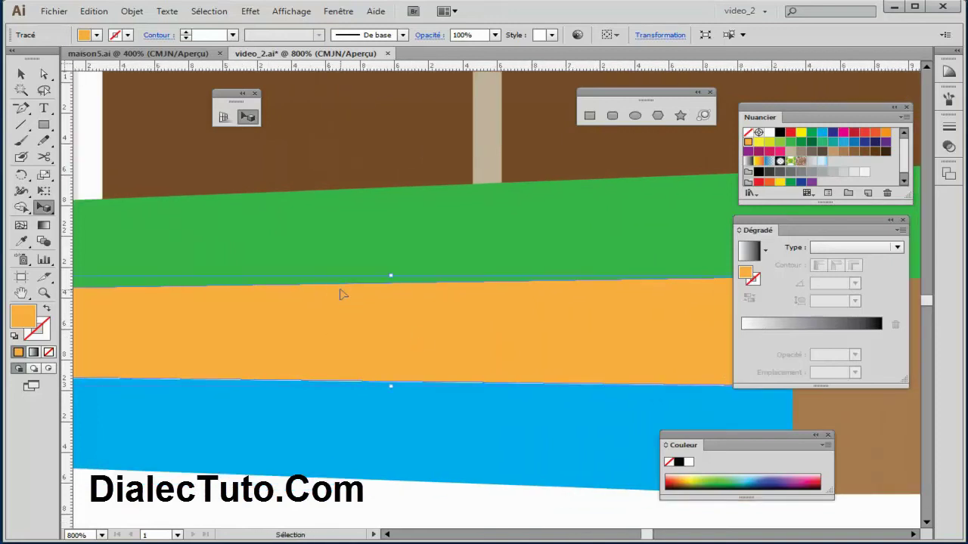
{"action": "key", "text": "ctrl+minus"}
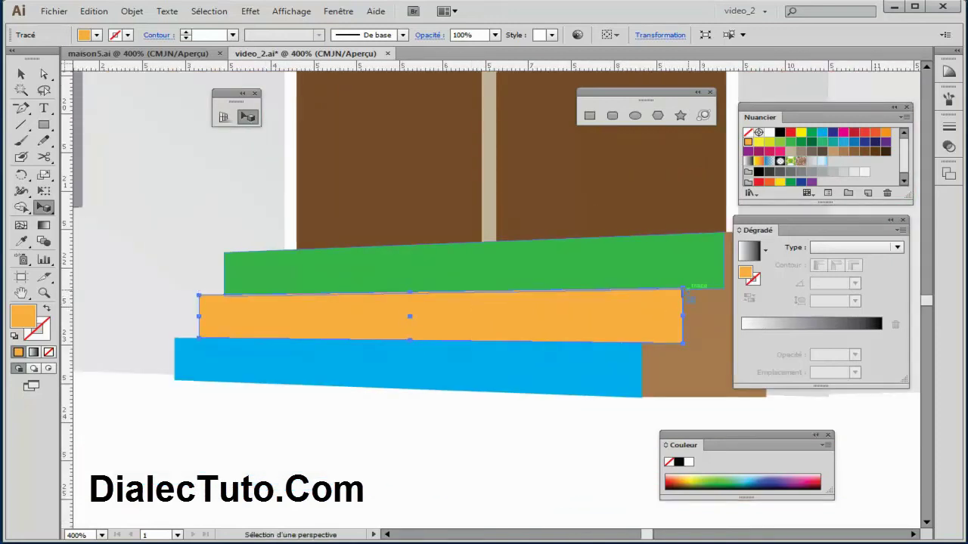
{"action": "left_click_drag", "start_coordinate": [413, 294], "coordinate": [414, 296]}
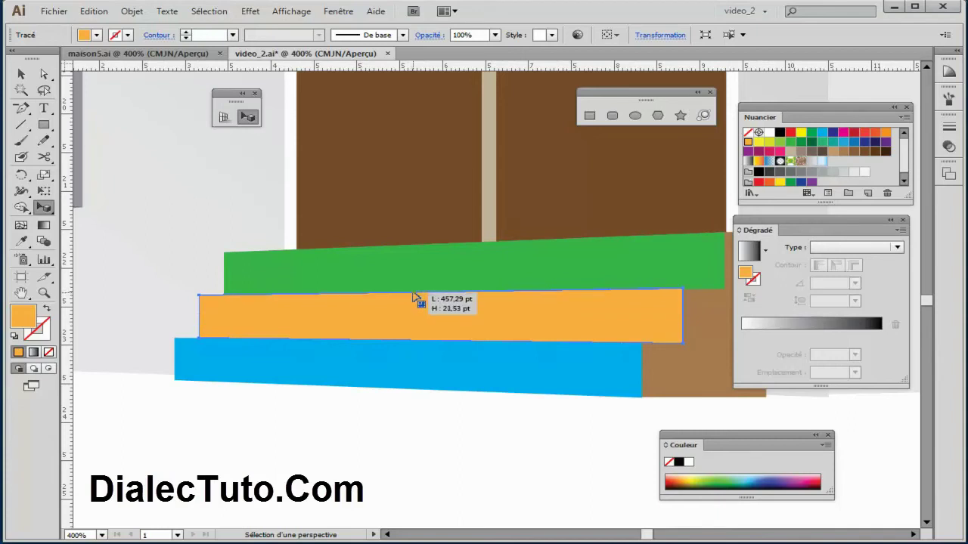
{"action": "left_click_drag", "start_coordinate": [414, 296], "coordinate": [414, 297]}
{"action": "left_click", "coordinate": [408, 443]}
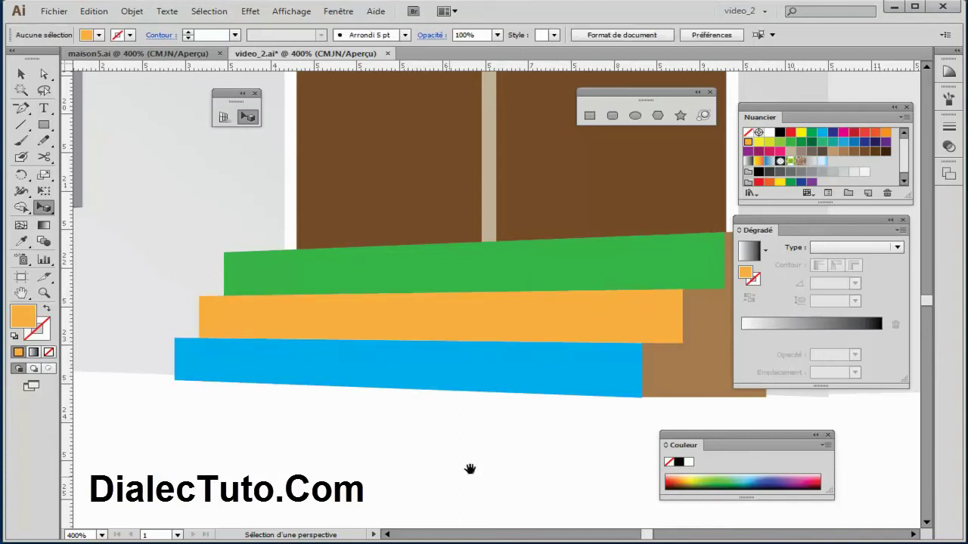
{"action": "left_click_drag", "start_coordinate": [469, 467], "coordinate": [410, 454]}
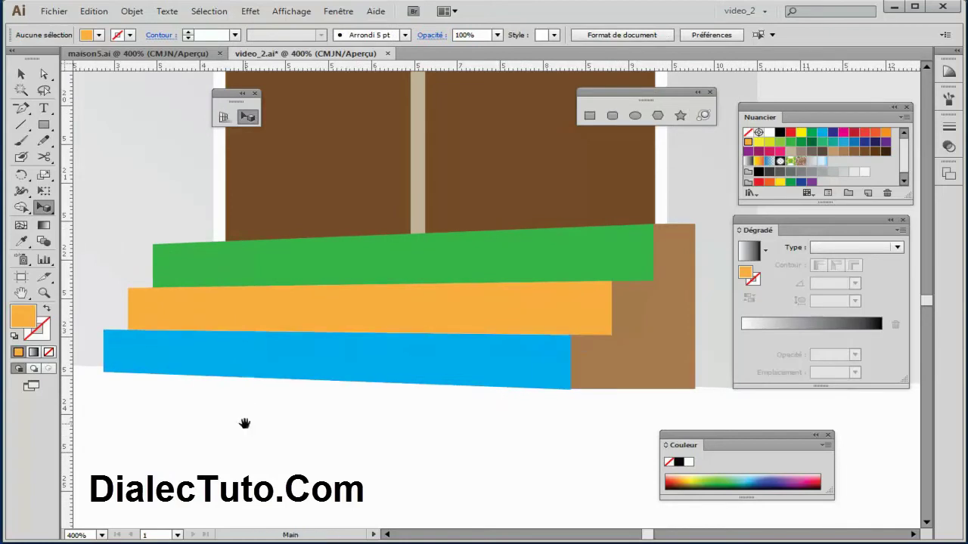
{"action": "left_click_drag", "start_coordinate": [244, 423], "coordinate": [304, 427]}
- Check the maison5.ai reference, then raise the blue step's bottom edge slightly in video_2.ai
{"action": "left_click", "coordinate": [178, 54]}
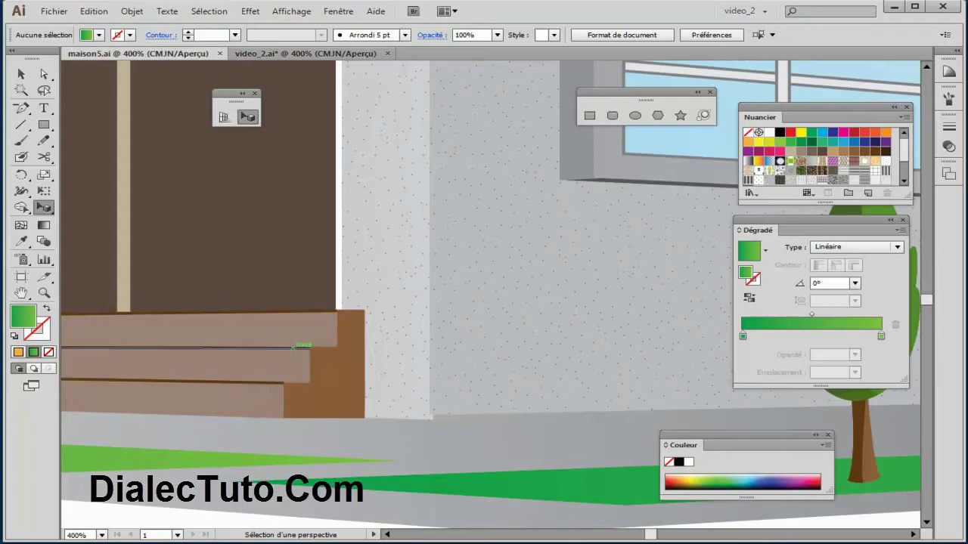
{"action": "left_click", "coordinate": [311, 54]}
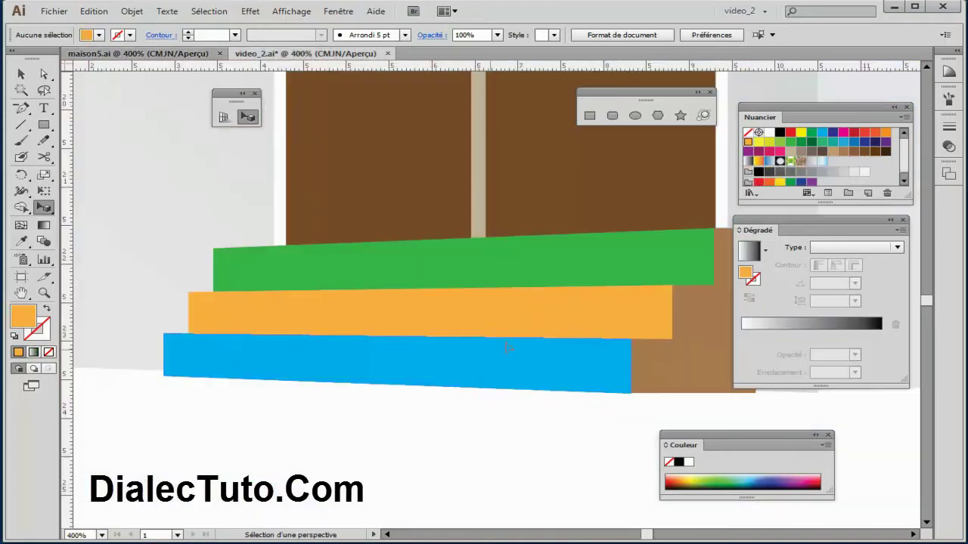
{"action": "left_click_drag", "start_coordinate": [473, 438], "coordinate": [428, 443]}
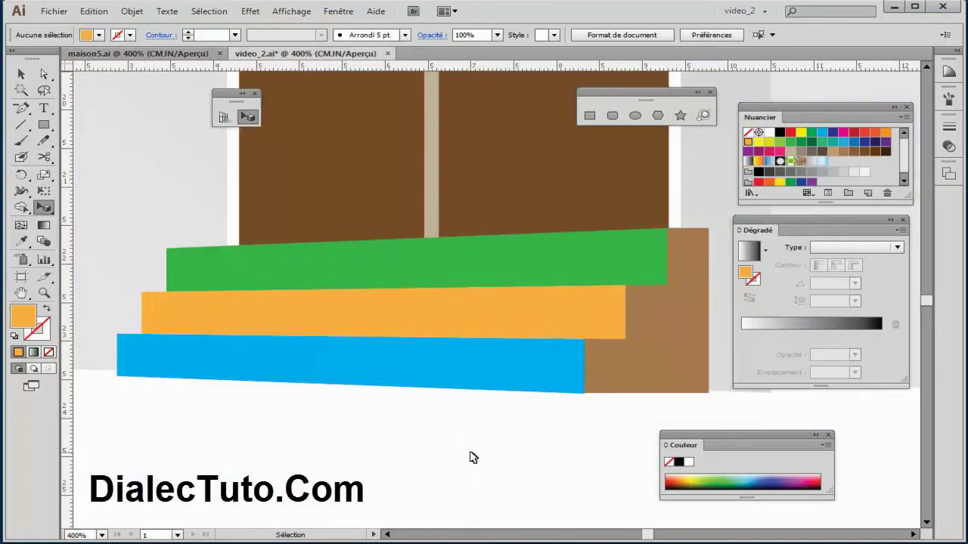
{"action": "key", "text": "ctrl+plus"}
{"action": "left_click", "coordinate": [347, 408]}
{"action": "left_click_drag", "start_coordinate": [349, 459], "coordinate": [394, 383]}
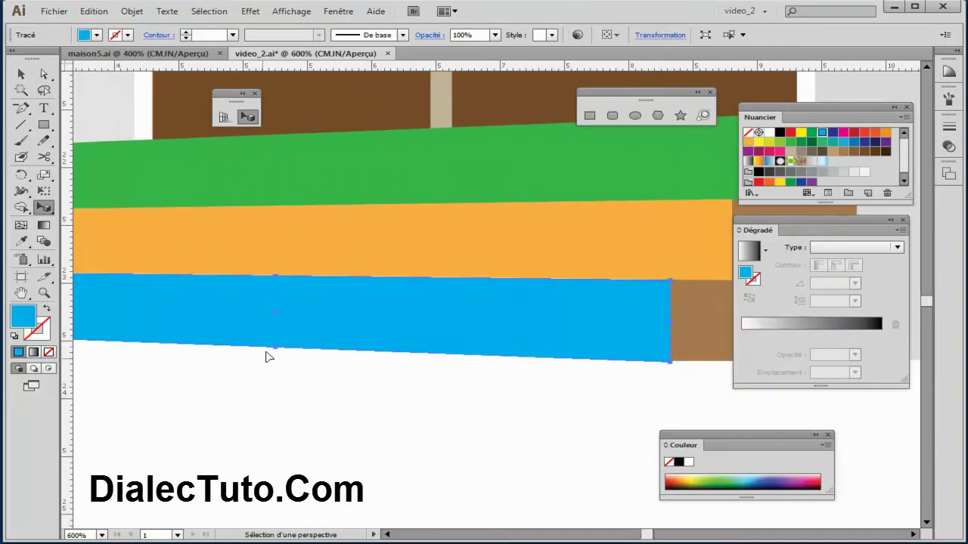
{"action": "left_click_drag", "start_coordinate": [279, 350], "coordinate": [280, 347]}
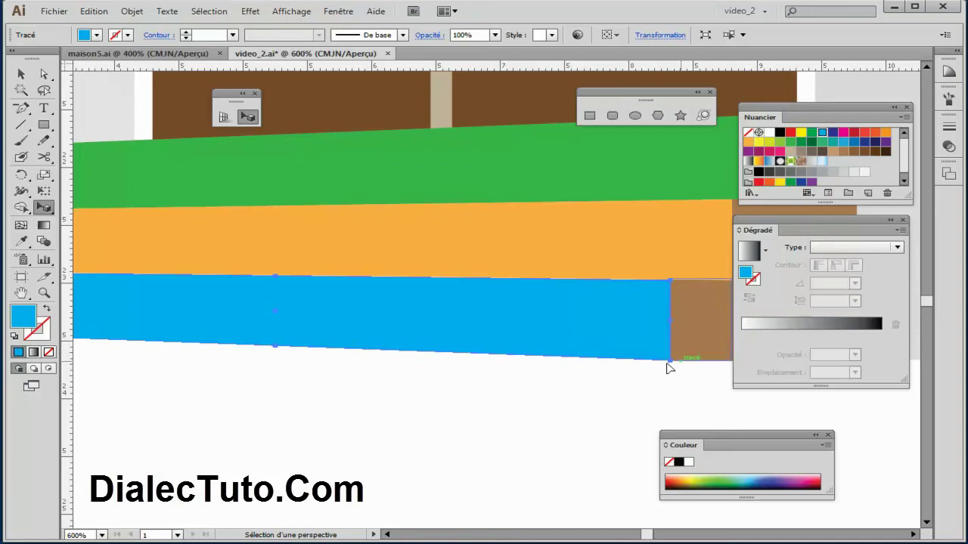
{"action": "left_click", "coordinate": [511, 434]}
{"action": "key", "text": "ctrl+minus"}
{"action": "key", "text": "ctrl+minus"}
{"action": "left_click_drag", "start_coordinate": [555, 438], "coordinate": [448, 459]}
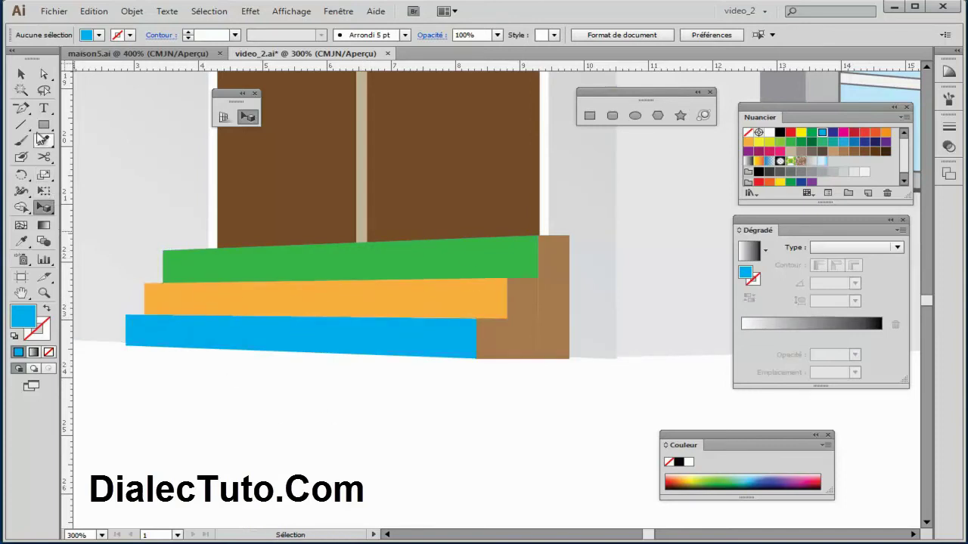
- Show the perspective grid with no active plane and set up a brown Line Segment tool
{"action": "left_click", "coordinate": [224, 118]}
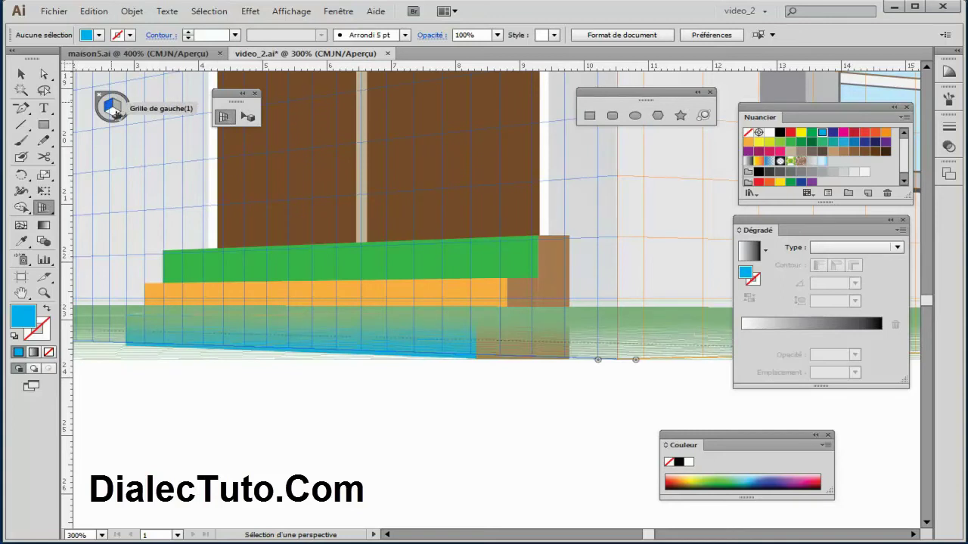
{"action": "left_click_drag", "start_coordinate": [237, 95], "coordinate": [313, 95]}
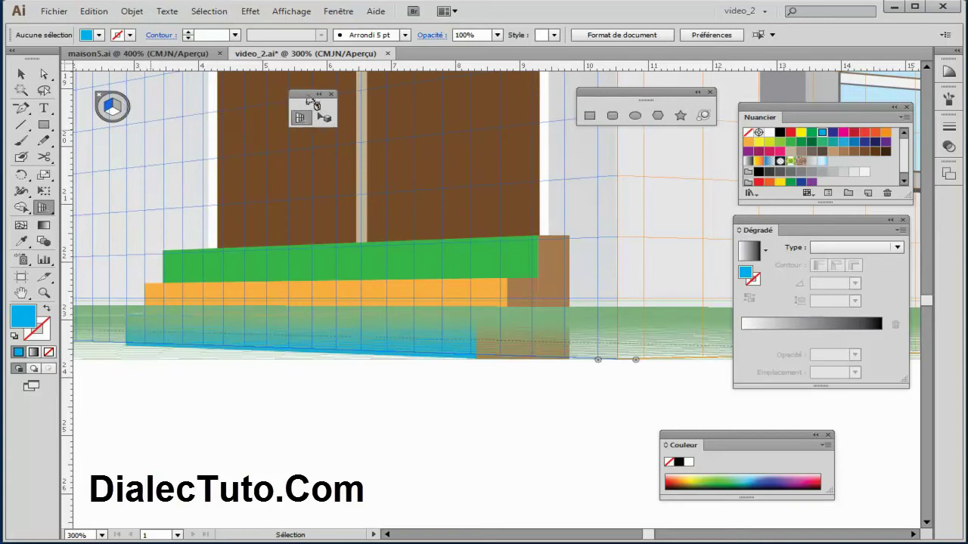
{"action": "left_click", "coordinate": [118, 110]}
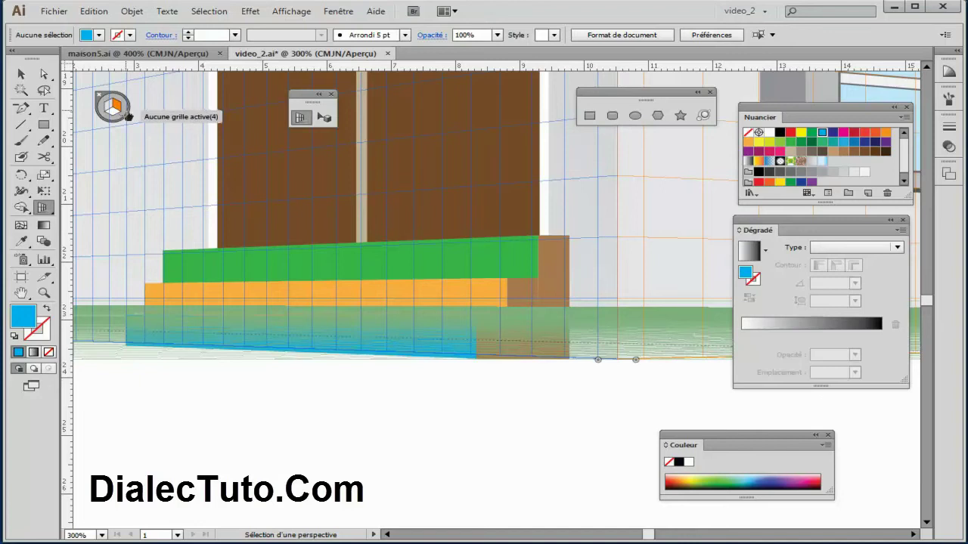
{"action": "left_click", "coordinate": [128, 116]}
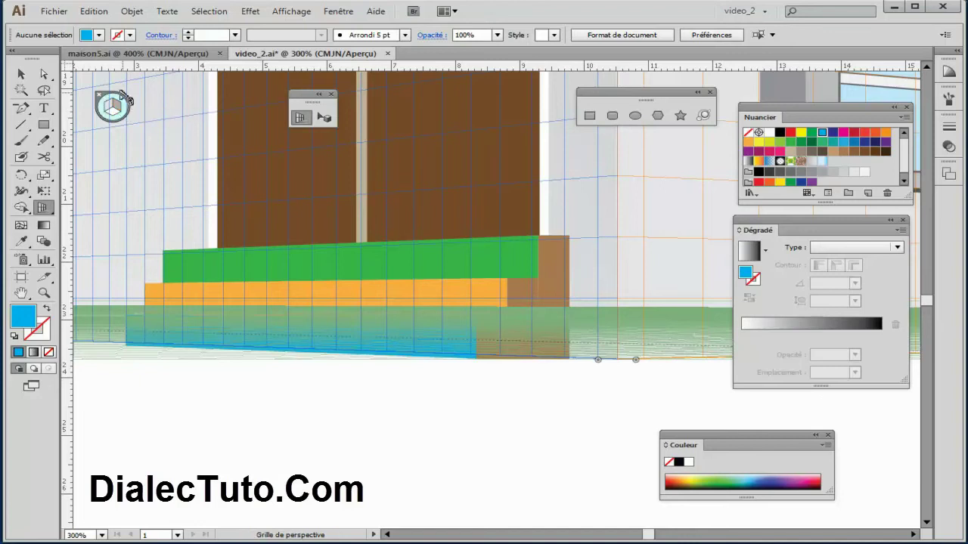
{"action": "left_click", "coordinate": [21, 125]}
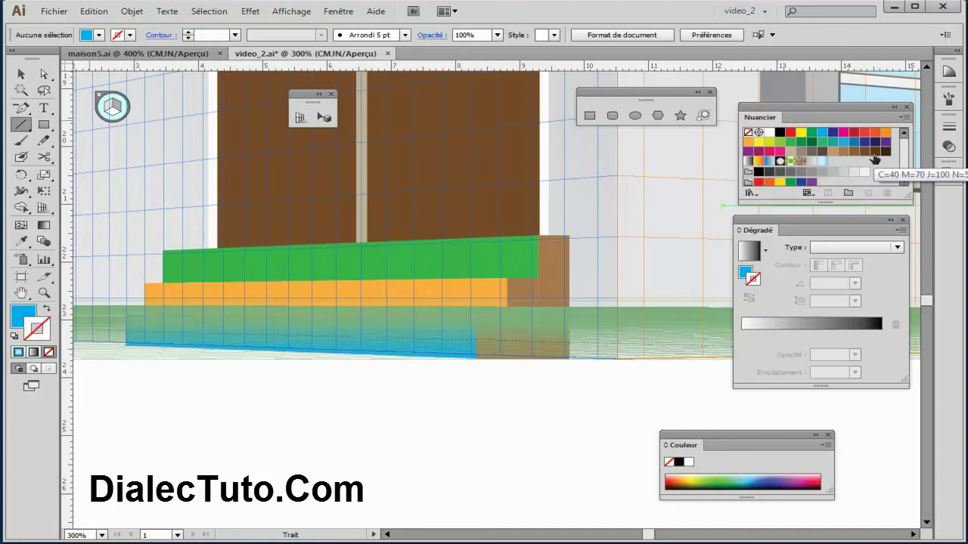
{"action": "left_click", "coordinate": [874, 153]}
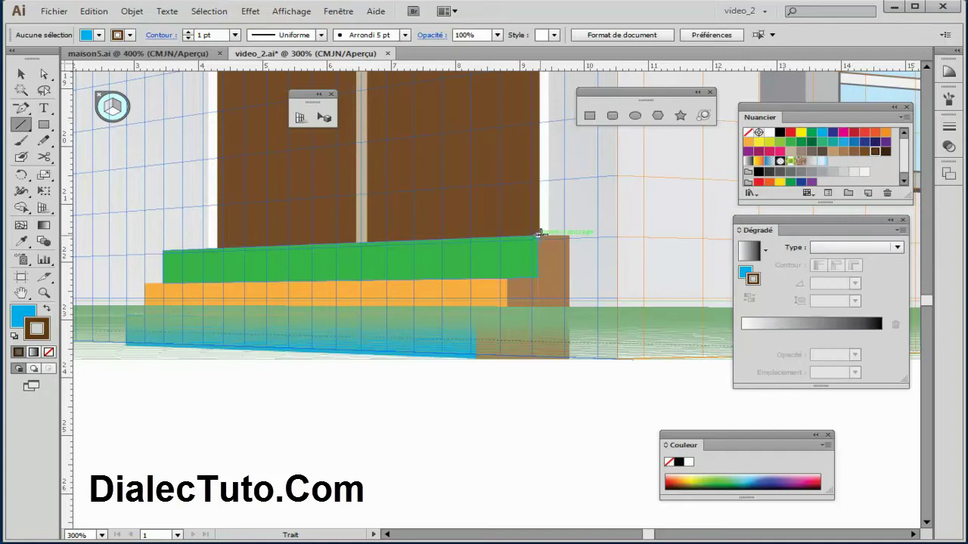
- Draw a brown line along the green step's top edge
{"action": "left_click_drag", "start_coordinate": [540, 234], "coordinate": [162, 250]}
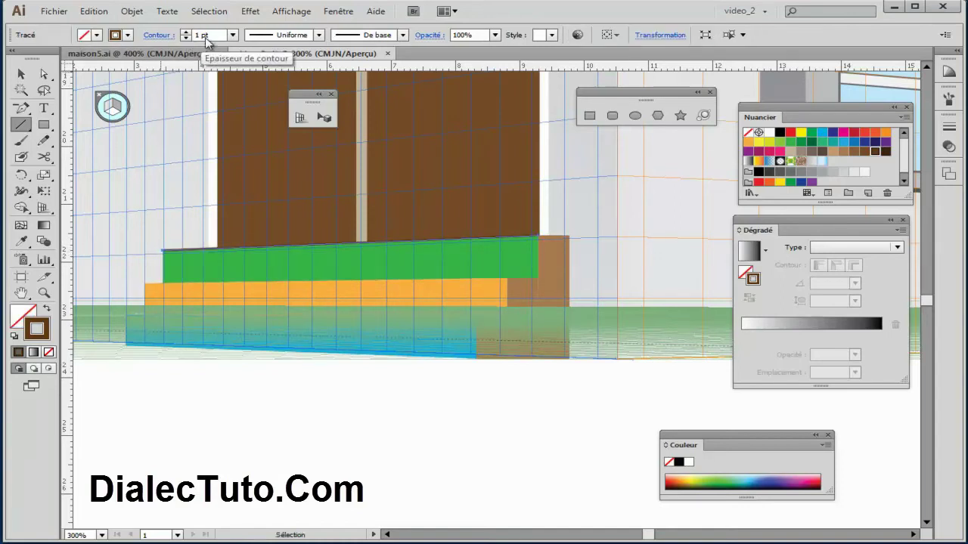
{"action": "key", "text": "ctrl+plus"}
{"action": "key", "text": "ctrl+plus"}
{"action": "mouse_move", "coordinate": [366, 270]}
{"action": "left_mouse_down"}
{"action": "mouse_move", "coordinate": [510, 335]}
{"action": "mouse_move", "coordinate": [451, 341]}
{"action": "left_mouse_up"}
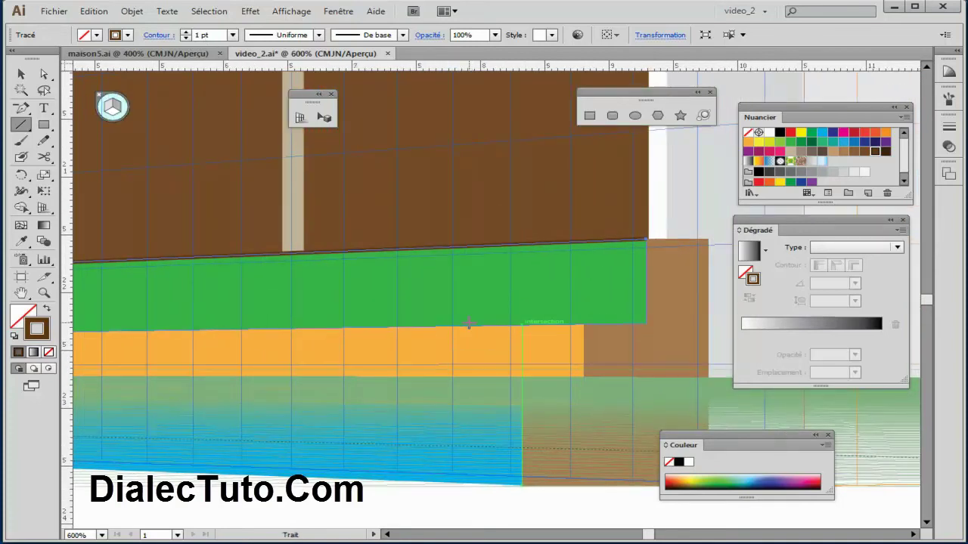
{"action": "left_click", "coordinate": [471, 325], "text": "ctrl"}
{"action": "key", "text": "ctrl+minus"}
{"action": "key", "text": "ctrl+minus"}
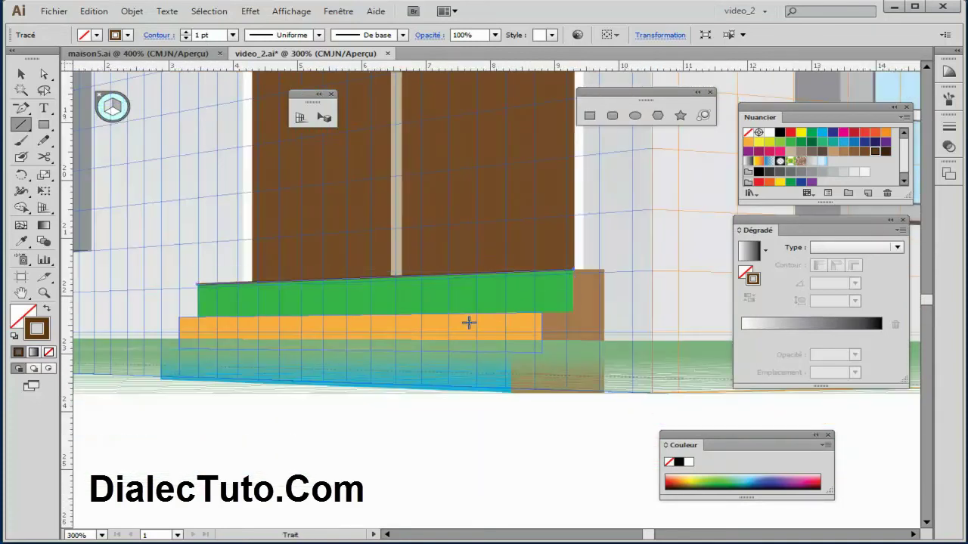
- Draw brown lines along the orange and blue steps' top edges, toggling the grid off
{"action": "left_click_drag", "start_coordinate": [540, 312], "coordinate": [181, 318]}
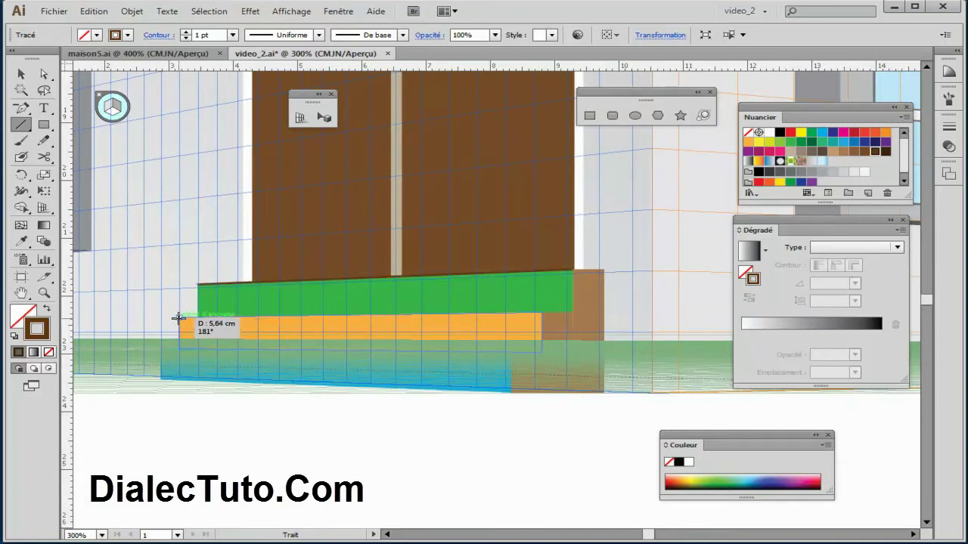
{"action": "left_click_drag", "start_coordinate": [179, 317], "coordinate": [179, 315]}
{"action": "key", "text": "ctrl+shift+i"}
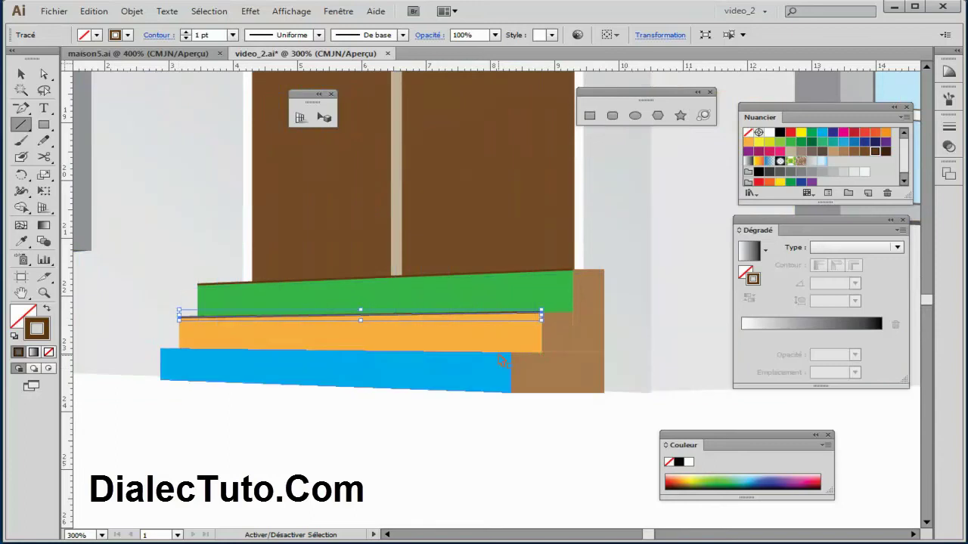
{"action": "left_click", "coordinate": [298, 119]}
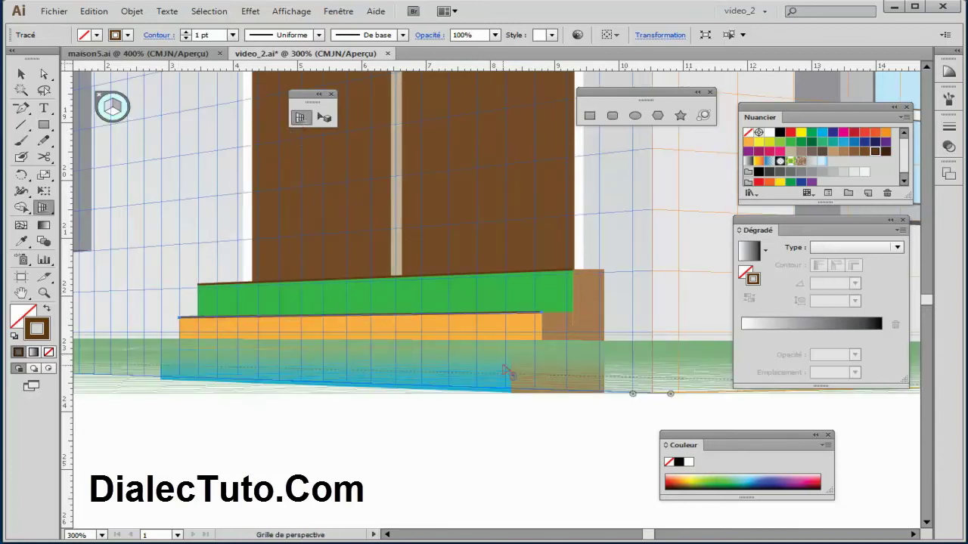
{"action": "key", "text": "ctrl+shift+i"}
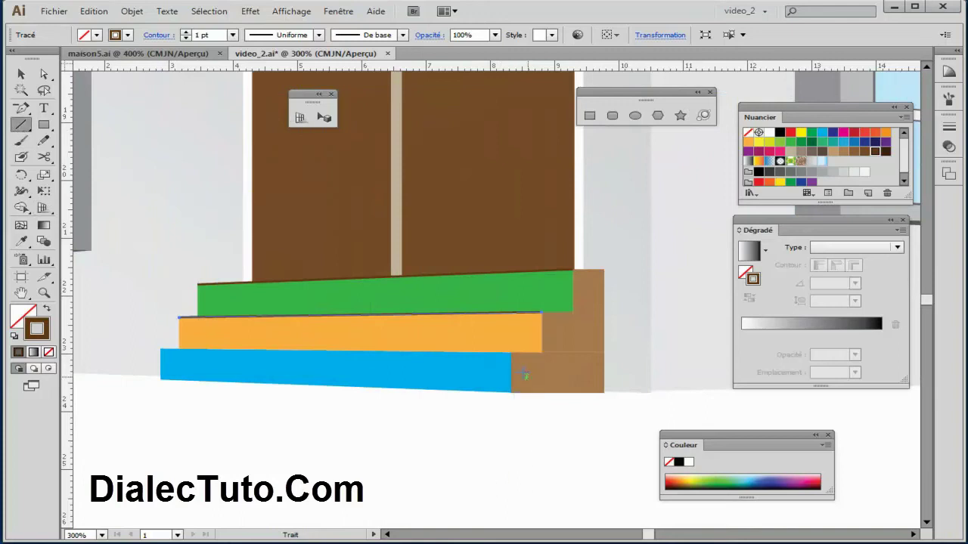
{"action": "left_click_drag", "start_coordinate": [511, 351], "coordinate": [161, 348]}
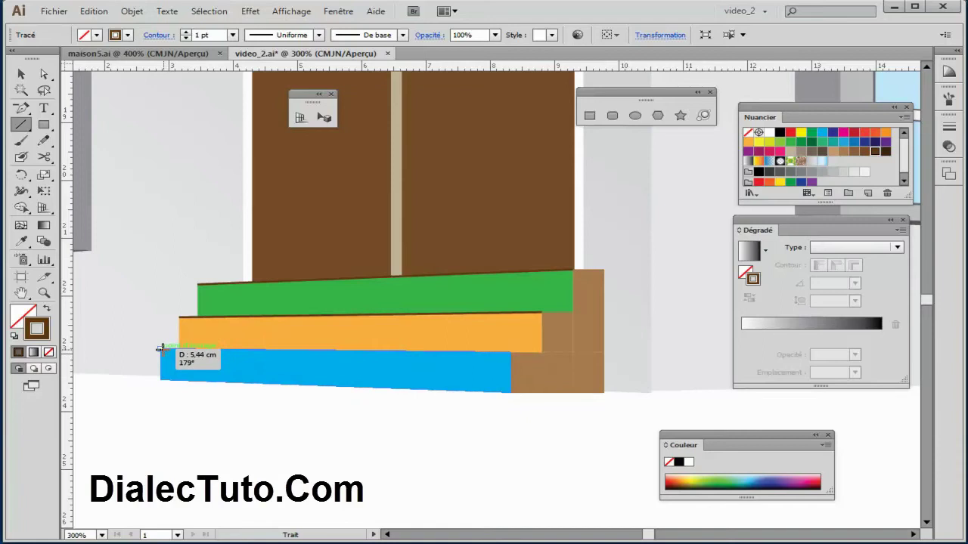
{"action": "left_click_drag", "start_coordinate": [159, 348], "coordinate": [160, 349]}
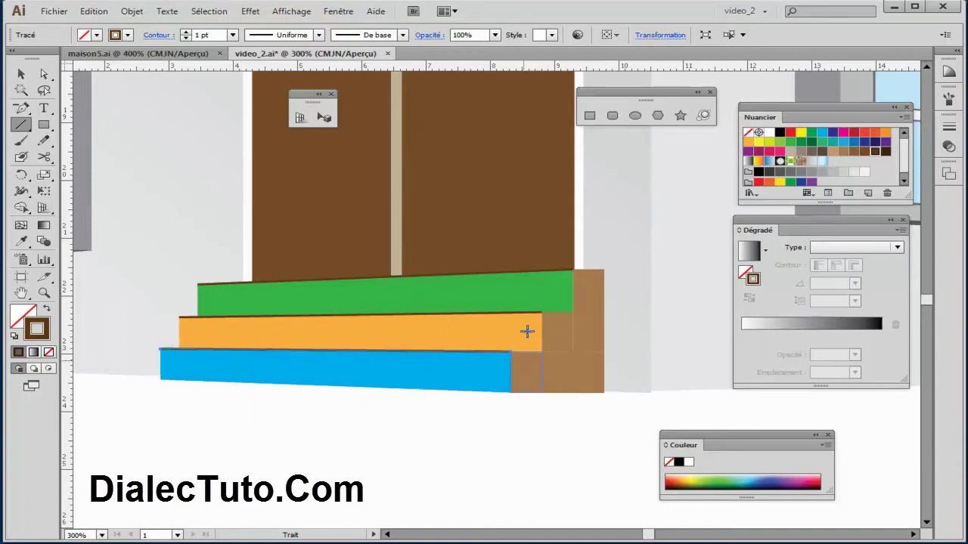
{"action": "left_click", "coordinate": [21, 73]}
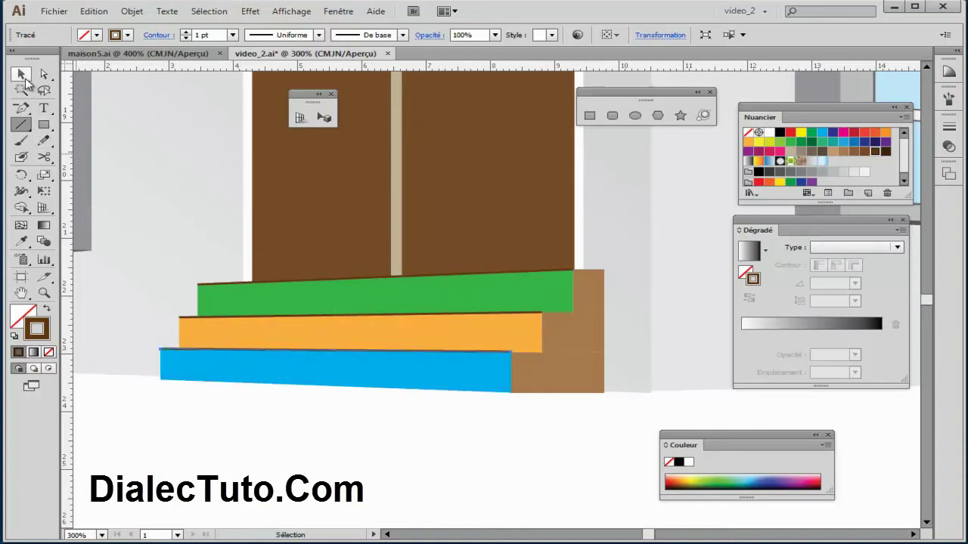
{"action": "left_click", "coordinate": [290, 431]}
- Give the green step a tan fill with no stroke
{"action": "left_click", "coordinate": [323, 117]}
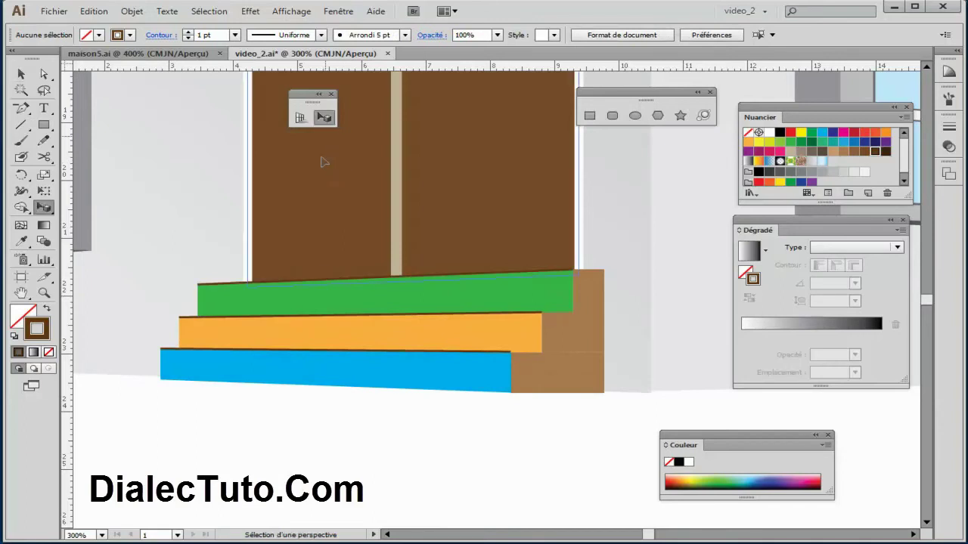
{"action": "left_click", "coordinate": [329, 303]}
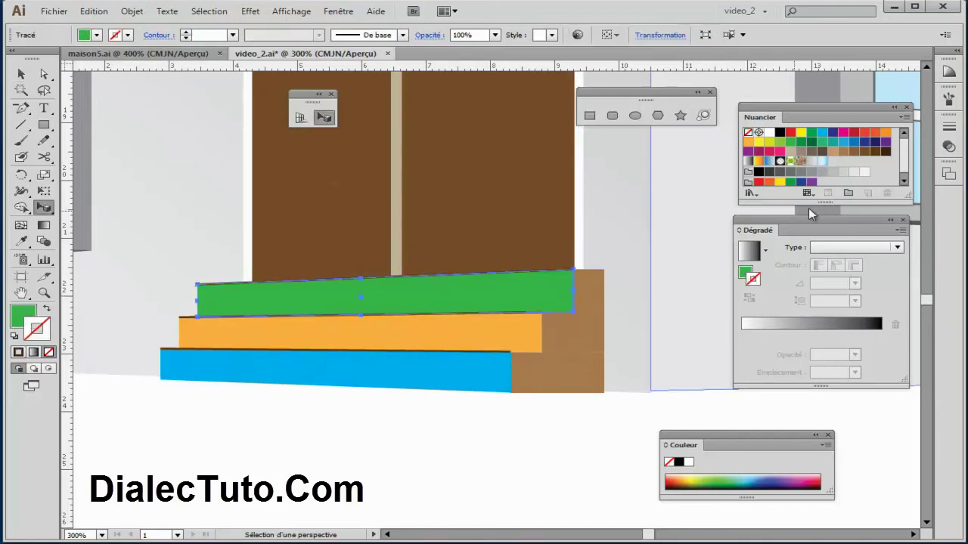
{"action": "left_click", "coordinate": [833, 154]}
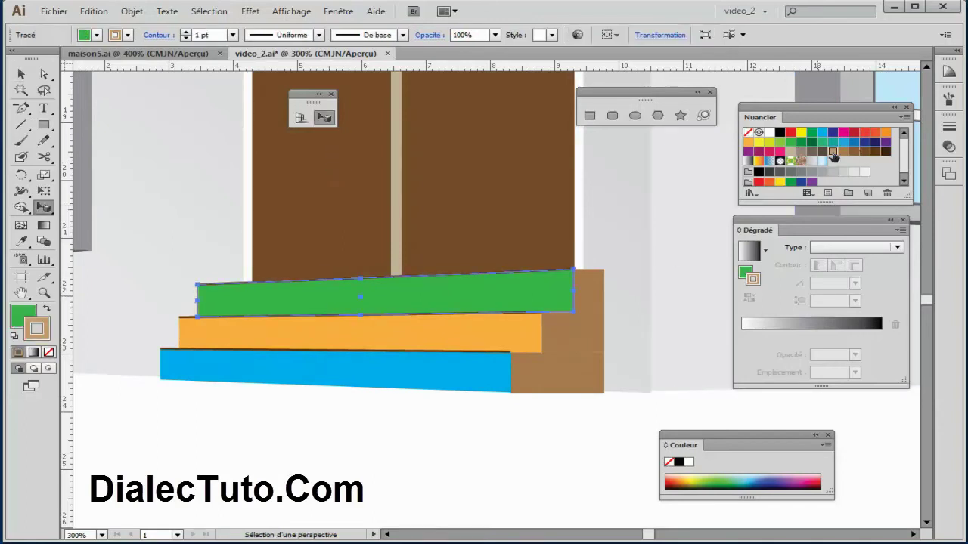
{"action": "left_click", "coordinate": [50, 353]}
{"action": "key", "text": "x"}
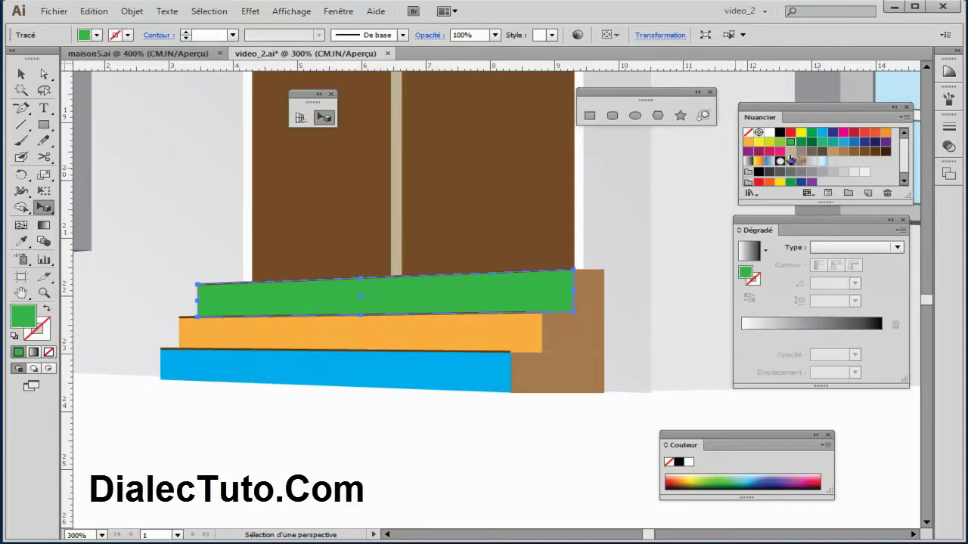
{"action": "left_click", "coordinate": [791, 153]}
{"action": "left_click", "coordinate": [402, 432]}
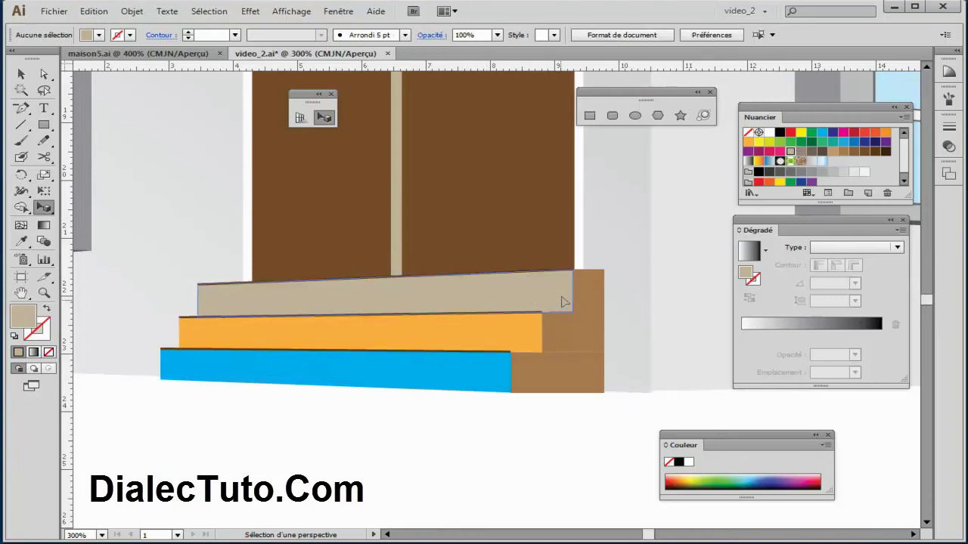
- Fill the orange and blue steps with the same tan swatch
{"action": "left_click", "coordinate": [450, 337]}
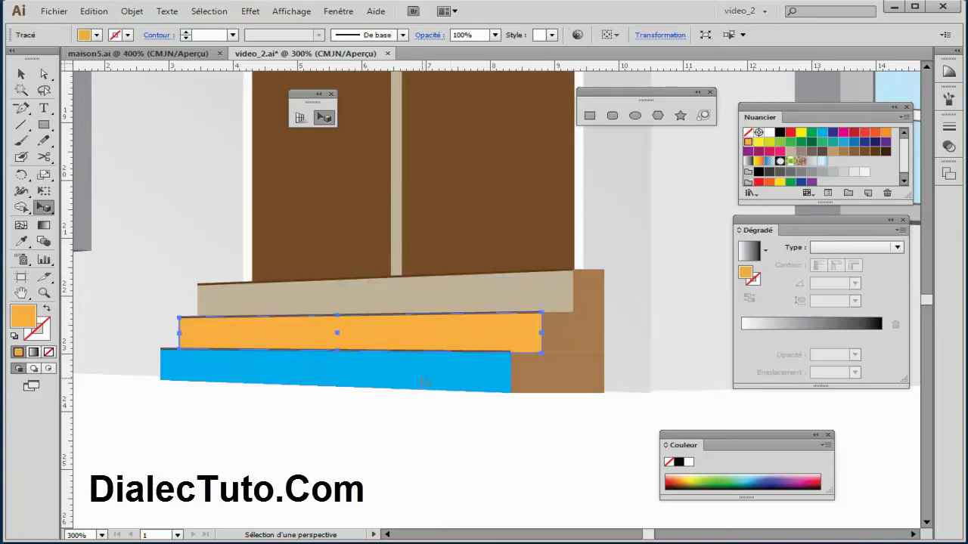
{"action": "left_click", "coordinate": [424, 382], "text": "shift"}
{"action": "left_click", "coordinate": [790, 153]}
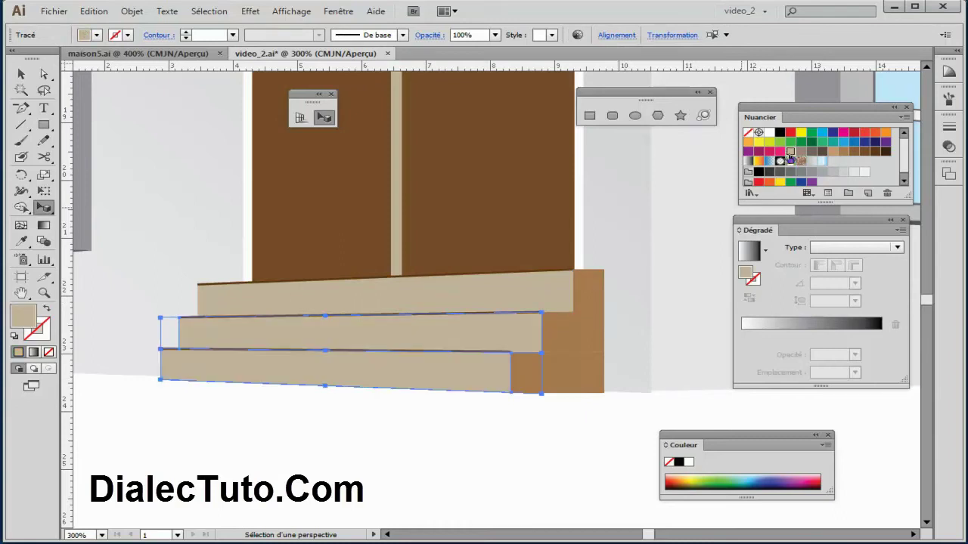
{"action": "left_click", "coordinate": [456, 465]}
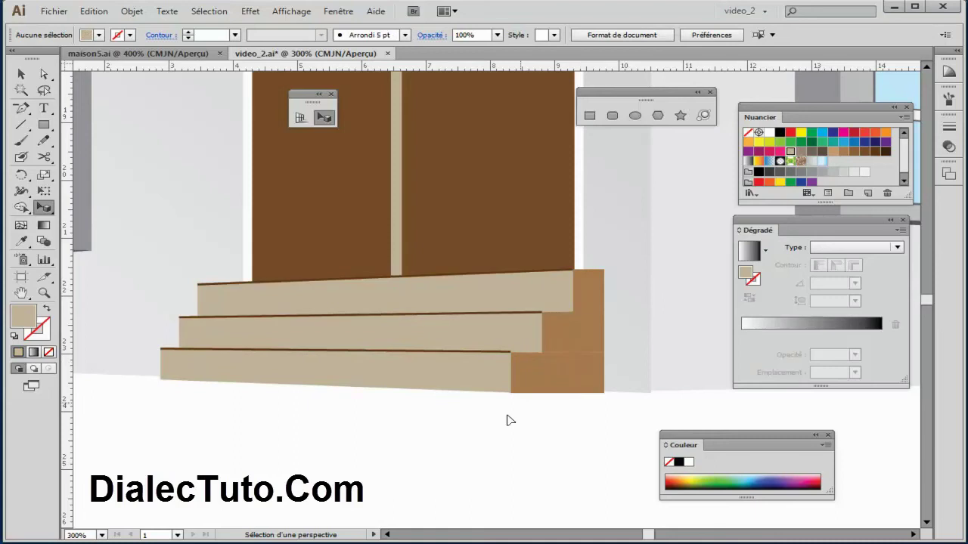
- Widen the two small brown corner squares leftward to close the gaps beside the steps
{"action": "key", "text": "ctrl+plus"}
{"action": "key", "text": "ctrl+plus"}
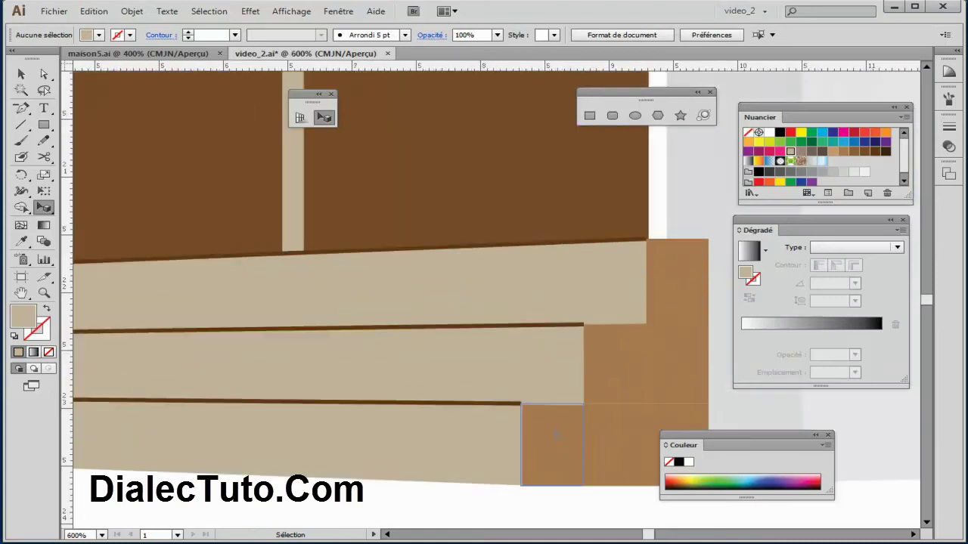
{"action": "left_click_drag", "start_coordinate": [618, 402], "coordinate": [456, 368]}
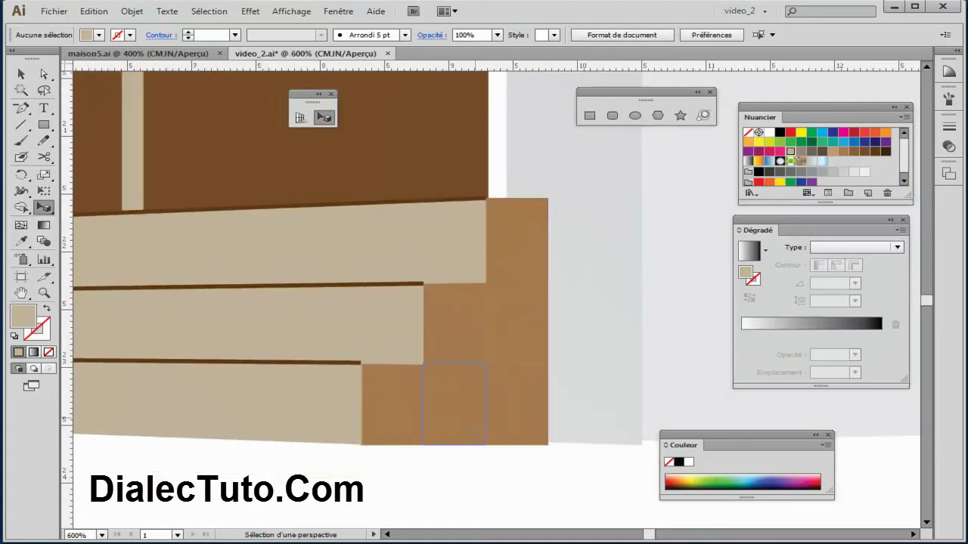
{"action": "left_click", "coordinate": [511, 417]}
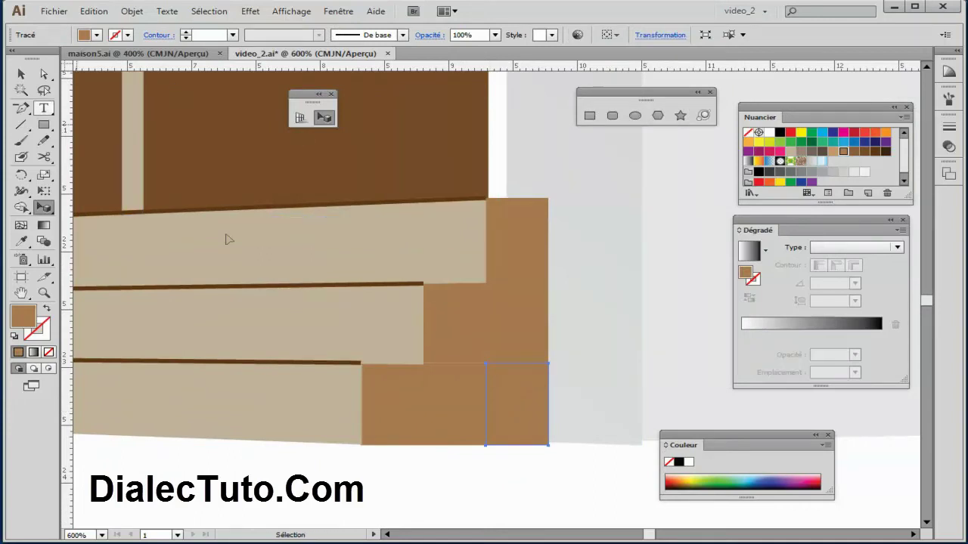
{"action": "key", "text": "v"}
{"action": "left_click", "coordinate": [469, 394], "text": "shift"}
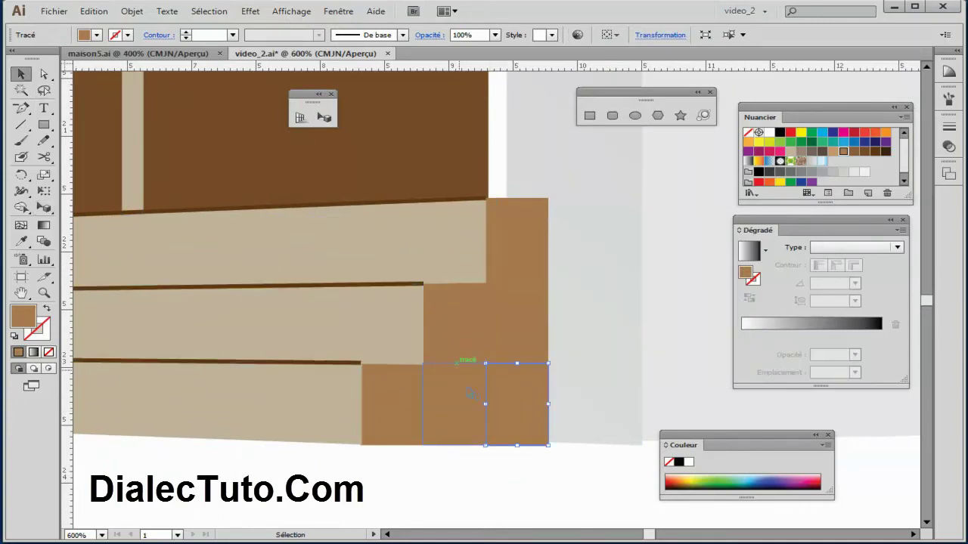
{"action": "left_click_drag", "start_coordinate": [485, 404], "coordinate": [361, 403]}
{"action": "left_click", "coordinate": [515, 325]}
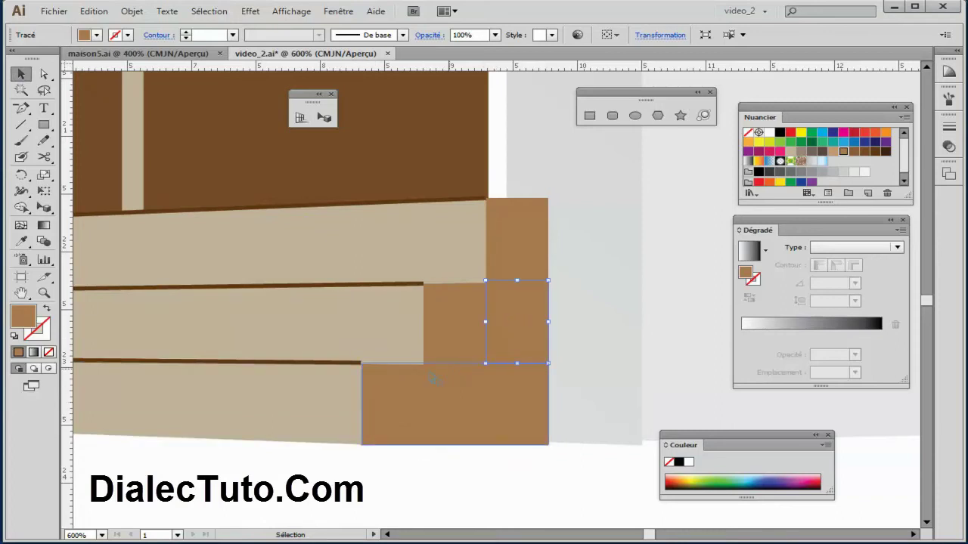
{"action": "left_click_drag", "start_coordinate": [484, 322], "coordinate": [422, 321]}
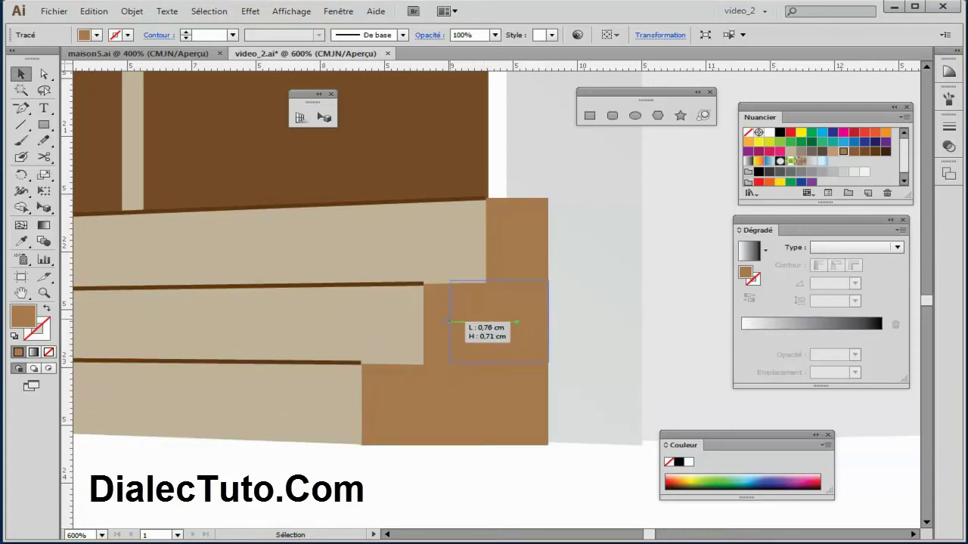
{"action": "left_click", "coordinate": [420, 459]}
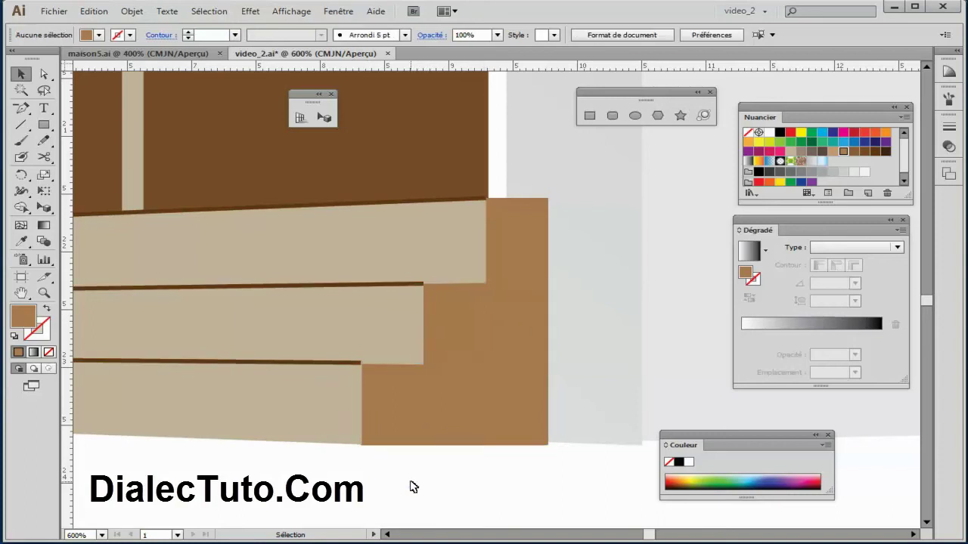
- Stretch the middle and top steps' brown side pieces down to meet the steps below
{"action": "left_click", "coordinate": [492, 341]}
{"action": "left_click_drag", "start_coordinate": [484, 364], "coordinate": [485, 445]}
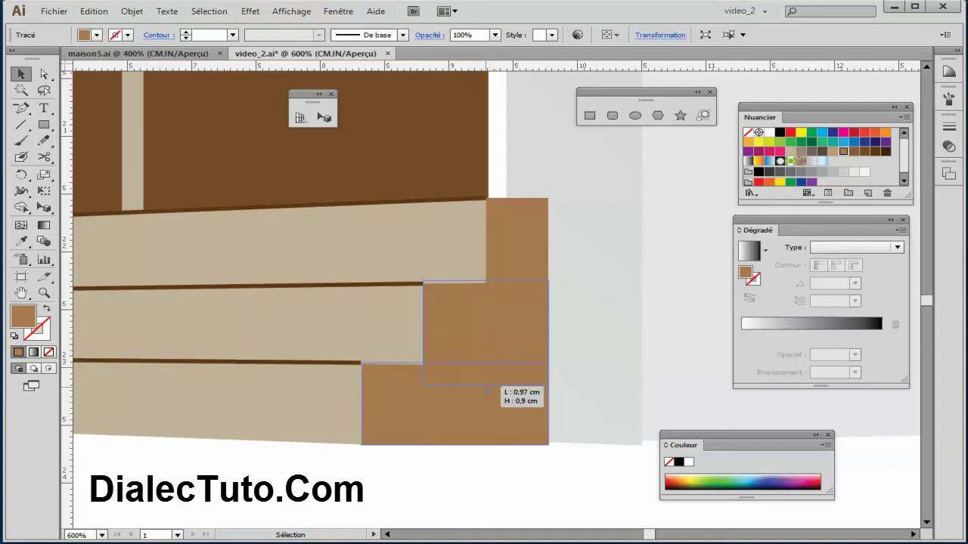
{"action": "left_click", "coordinate": [482, 492]}
{"action": "left_click", "coordinate": [530, 248]}
{"action": "left_click_drag", "start_coordinate": [517, 280], "coordinate": [518, 306]}
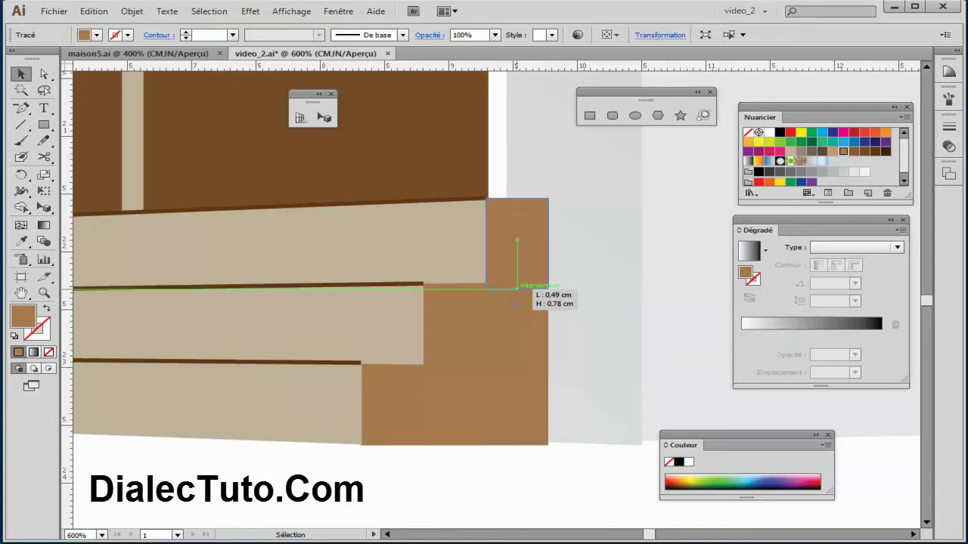
{"action": "left_click", "coordinate": [482, 477]}
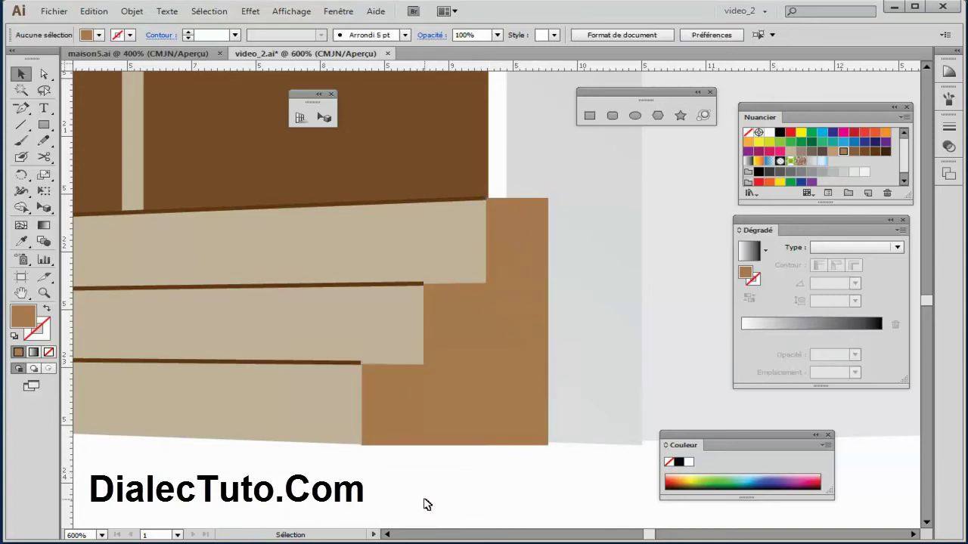
{"action": "key", "text": "ctrl+minus"}
- Lengthen the grey pillar beside the left window downward in perspective
{"action": "key", "text": "ctrl+minus"}
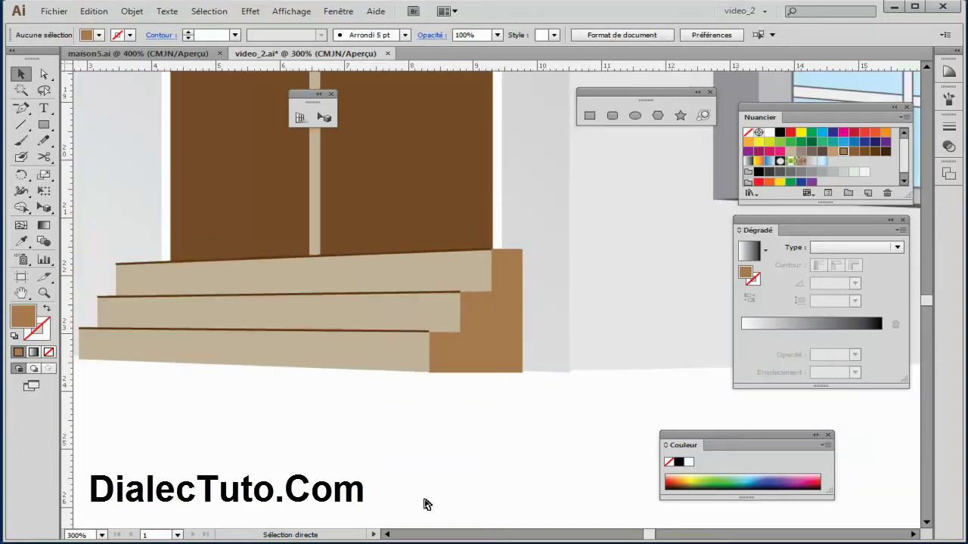
{"action": "key", "text": "ctrl+minus"}
{"action": "key", "text": "ctrl+minus"}
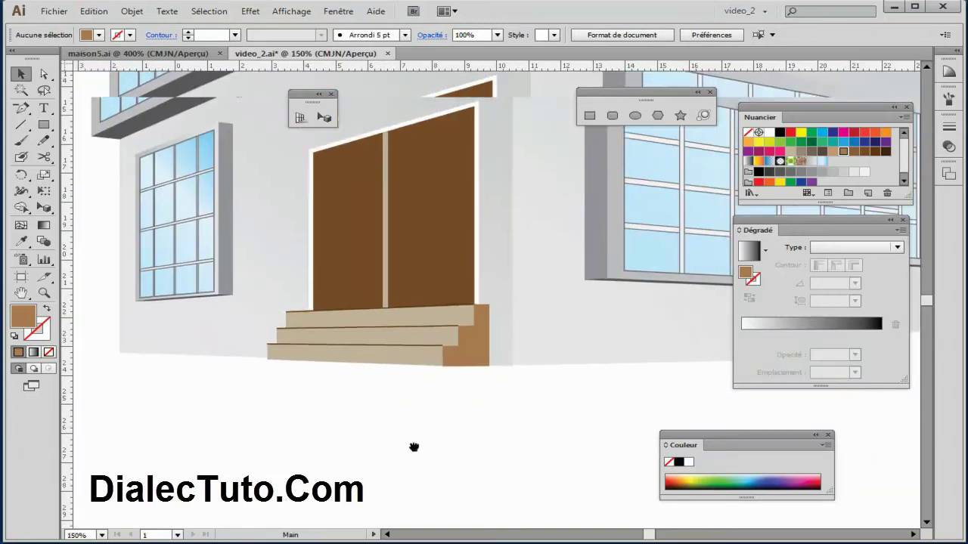
{"action": "left_click_drag", "start_coordinate": [413, 447], "coordinate": [386, 478]}
{"action": "left_click_drag", "start_coordinate": [274, 436], "coordinate": [417, 419]}
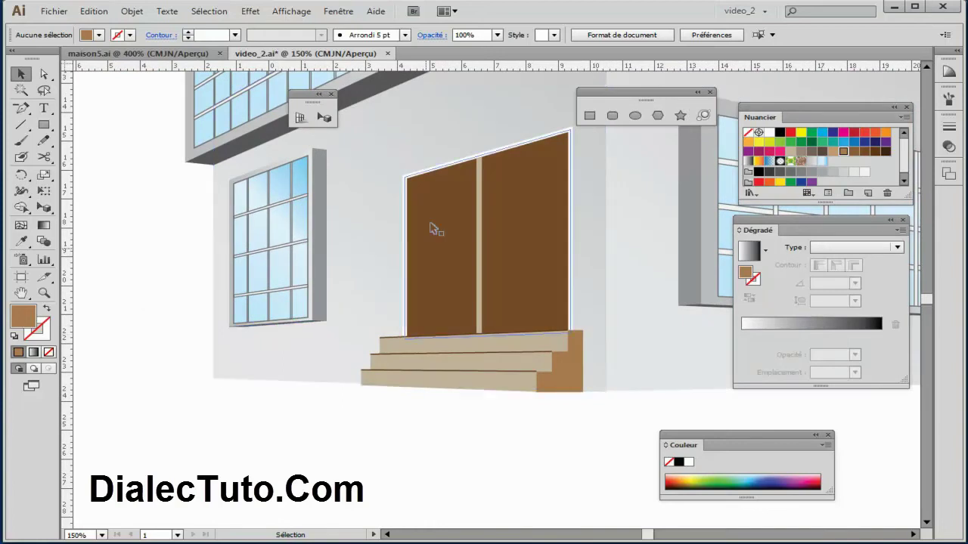
{"action": "left_click_drag", "start_coordinate": [370, 212], "coordinate": [345, 287]}
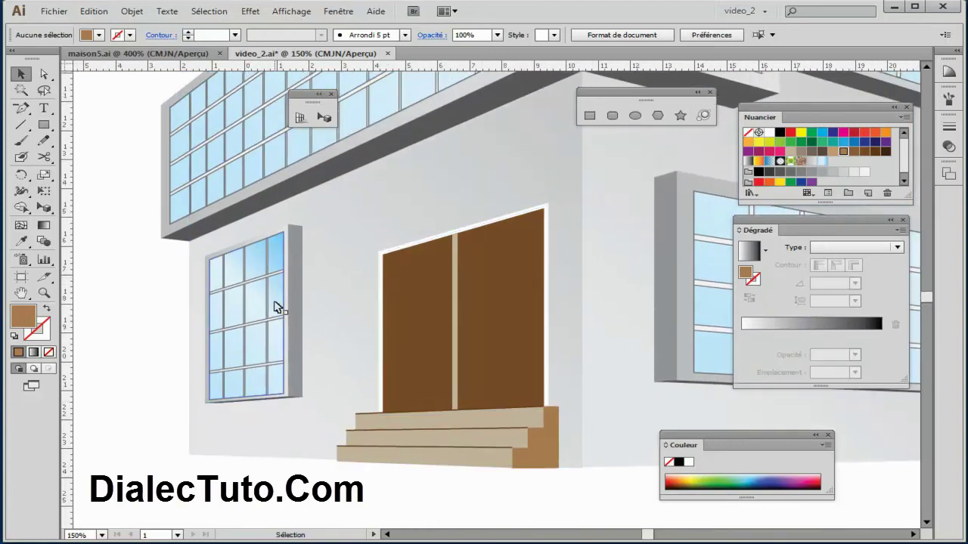
{"action": "left_click_drag", "start_coordinate": [274, 417], "coordinate": [328, 341]}
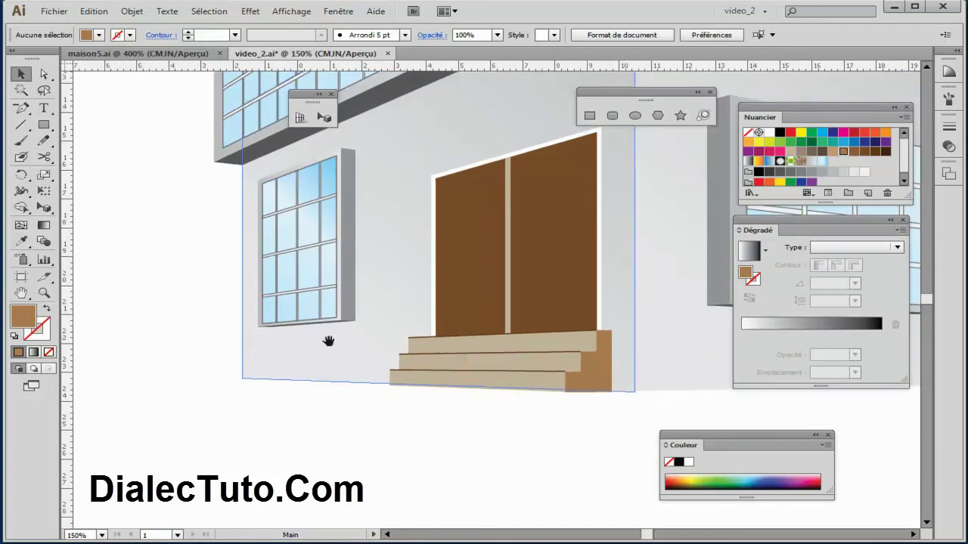
{"action": "left_click", "coordinate": [324, 117]}
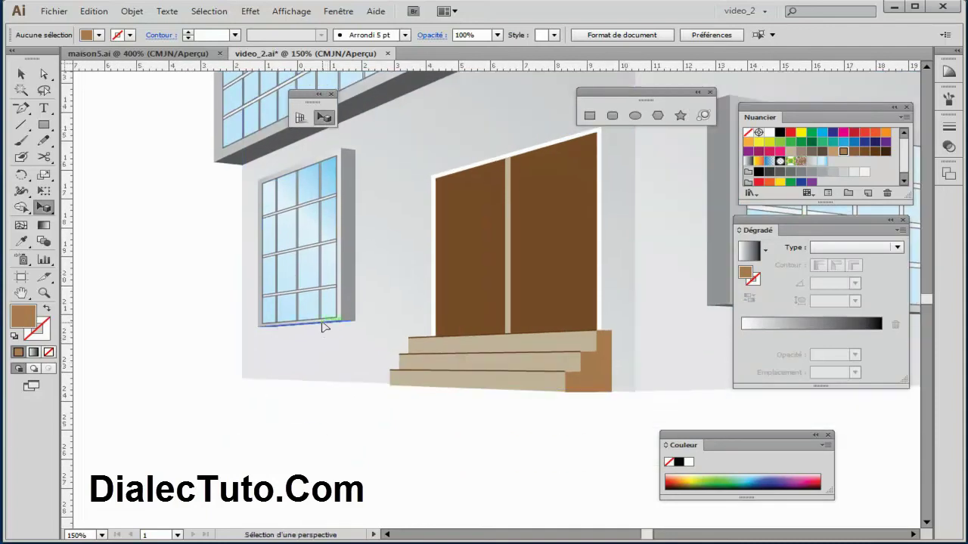
{"action": "left_click_drag", "start_coordinate": [323, 327], "coordinate": [232, 335]}
{"action": "key", "text": "Delete"}
{"action": "left_click", "coordinate": [348, 311]}
{"action": "left_click_drag", "start_coordinate": [349, 324], "coordinate": [346, 345]}
{"action": "left_click", "coordinate": [333, 372]}
{"action": "left_click", "coordinate": [350, 346]}
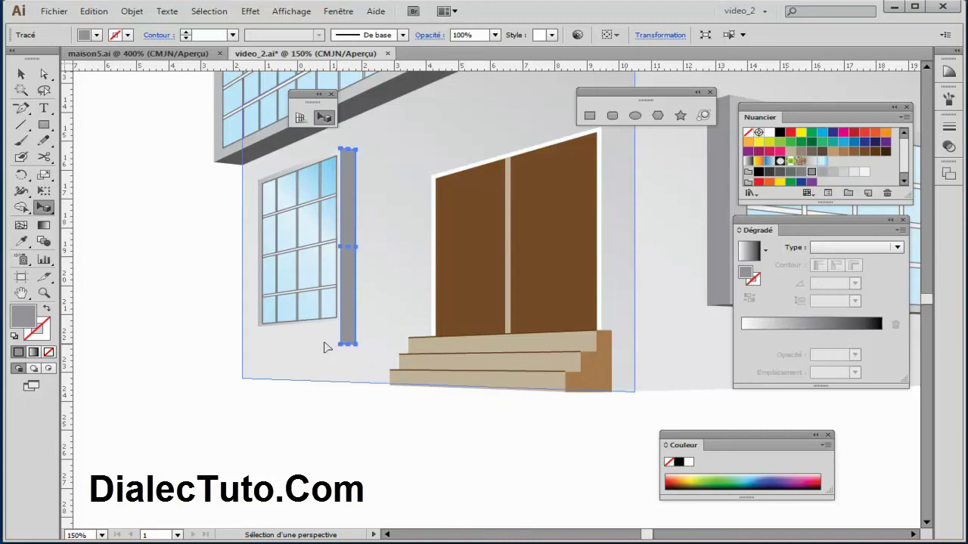
- Extend the left window's bottom edge down toward the wall's base
{"action": "left_click", "coordinate": [313, 326]}
{"action": "left_click_drag", "start_coordinate": [296, 326], "coordinate": [295, 346]}
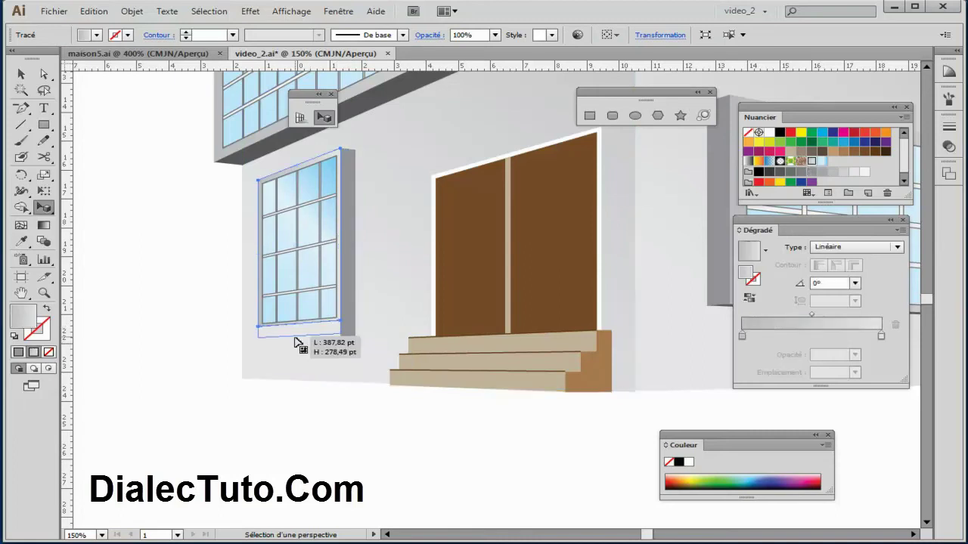
{"action": "key", "text": "ctrl+plus"}
{"action": "key", "text": "ctrl+plus"}
{"action": "key", "text": "ctrl+plus"}
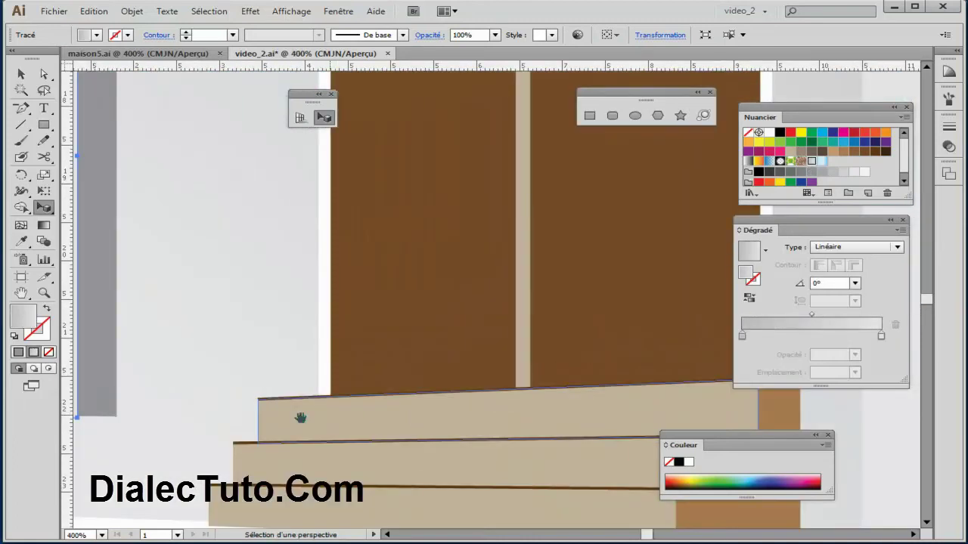
{"action": "left_click_drag", "start_coordinate": [298, 415], "coordinate": [546, 283]}
{"action": "left_click_drag", "start_coordinate": [325, 289], "coordinate": [329, 291]}
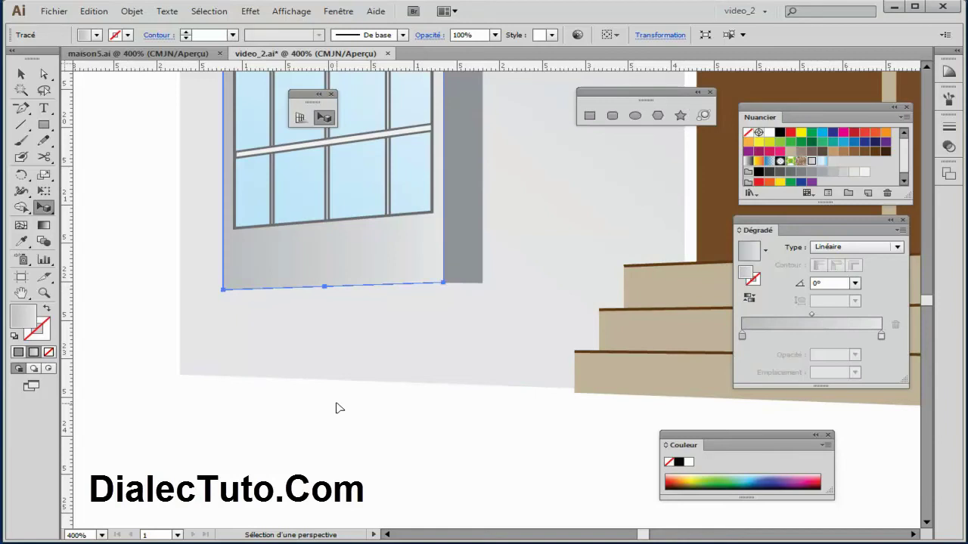
- Stretch the blue glass pane and vertical window bars down to the lengthened frame
{"action": "left_click", "coordinate": [352, 435]}
{"action": "left_click", "coordinate": [333, 224]}
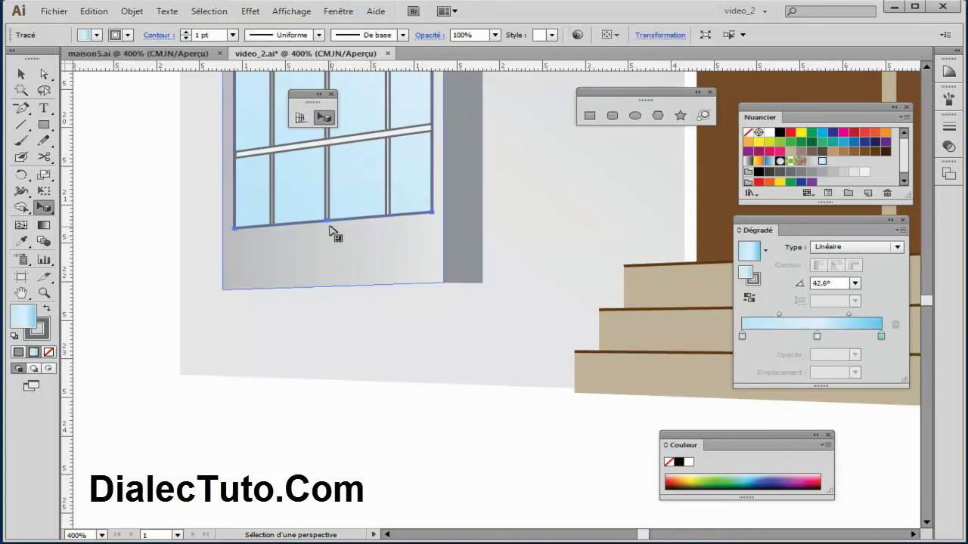
{"action": "left_click_drag", "start_coordinate": [329, 221], "coordinate": [330, 280]}
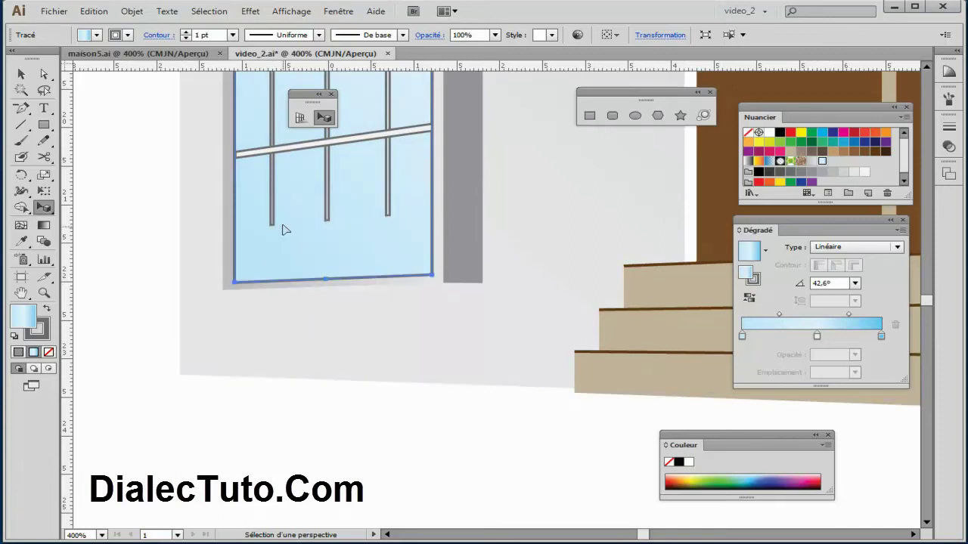
{"action": "left_click", "coordinate": [272, 219]}
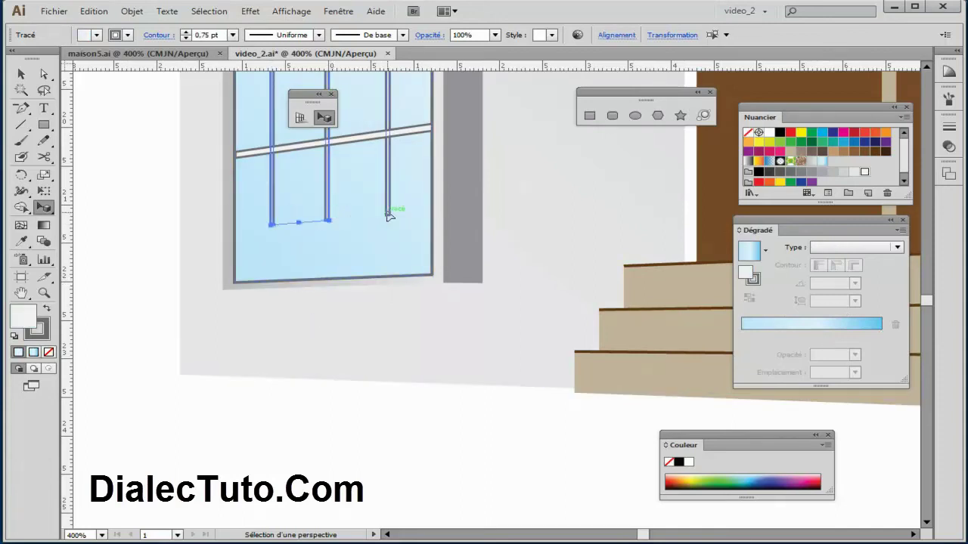
{"action": "left_click_drag", "start_coordinate": [328, 221], "coordinate": [331, 279]}
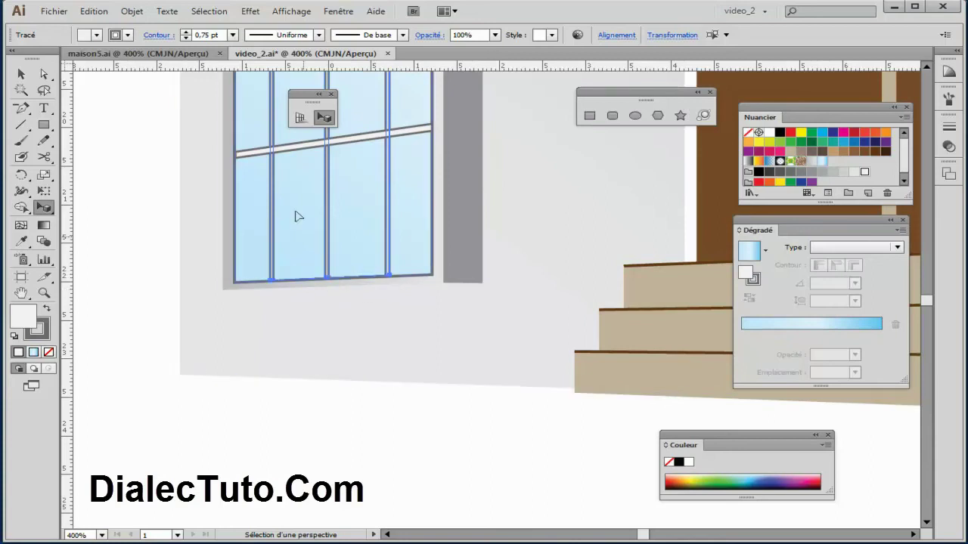
- Copy a horizontal bar lower in the window and delete the lowest bar
{"action": "left_click", "coordinate": [313, 151]}
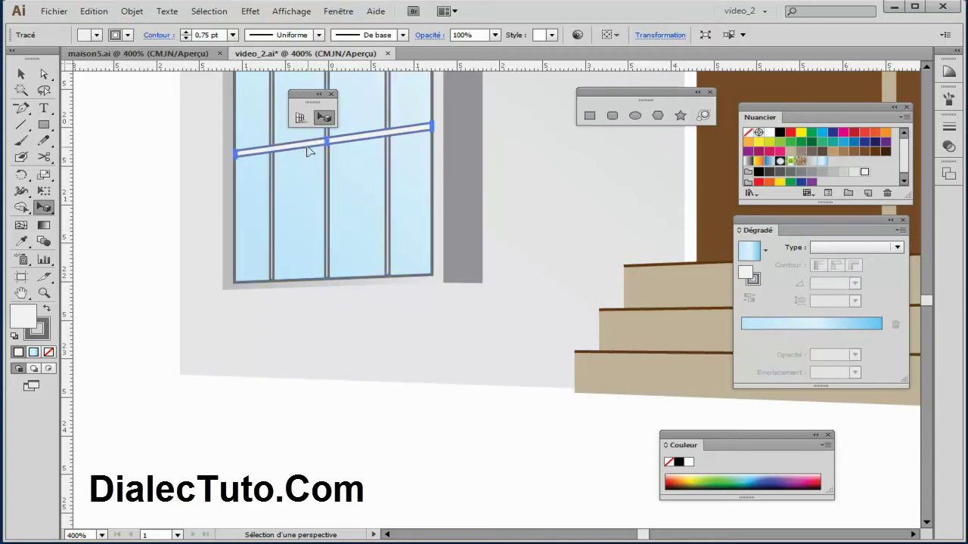
{"action": "left_click_drag", "start_coordinate": [313, 147], "coordinate": [313, 225]}
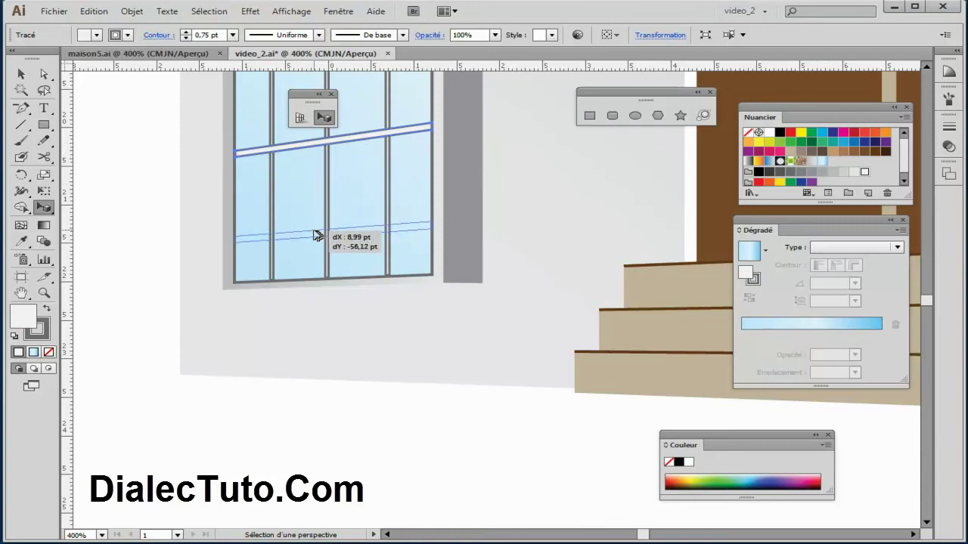
{"action": "left_click", "coordinate": [326, 424]}
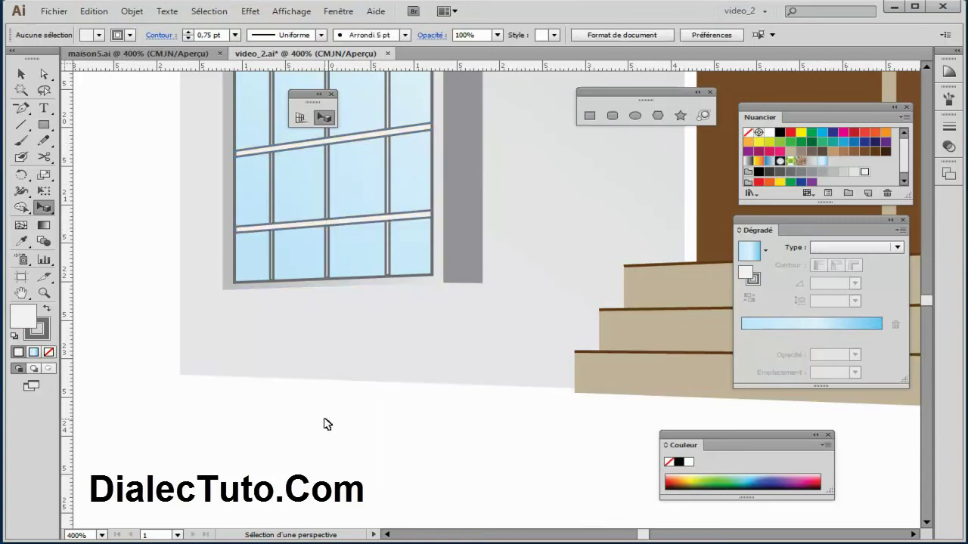
{"action": "key", "text": "ctrl+minus"}
{"action": "key", "text": "ctrl+minus"}
{"action": "left_click_drag", "start_coordinate": [366, 347], "coordinate": [241, 451]}
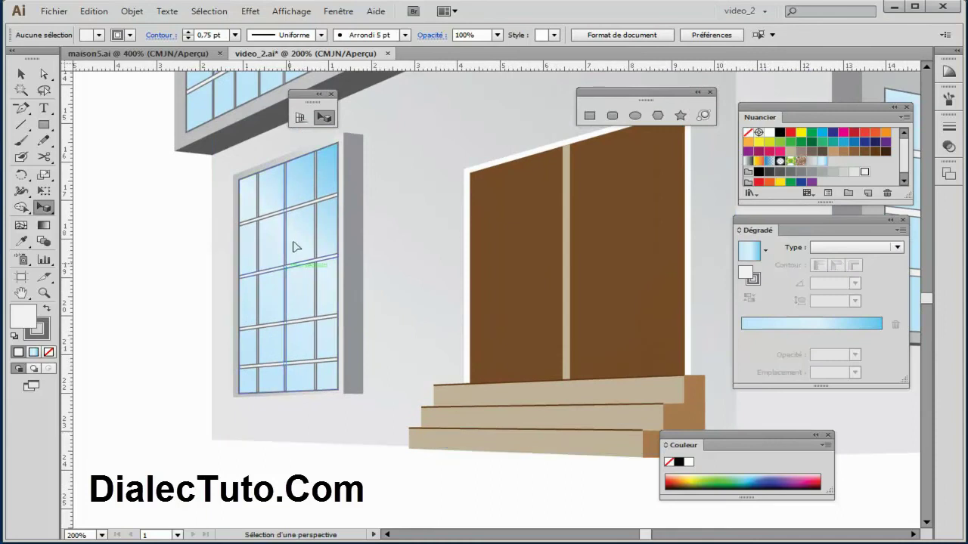
{"action": "left_click", "coordinate": [308, 367]}
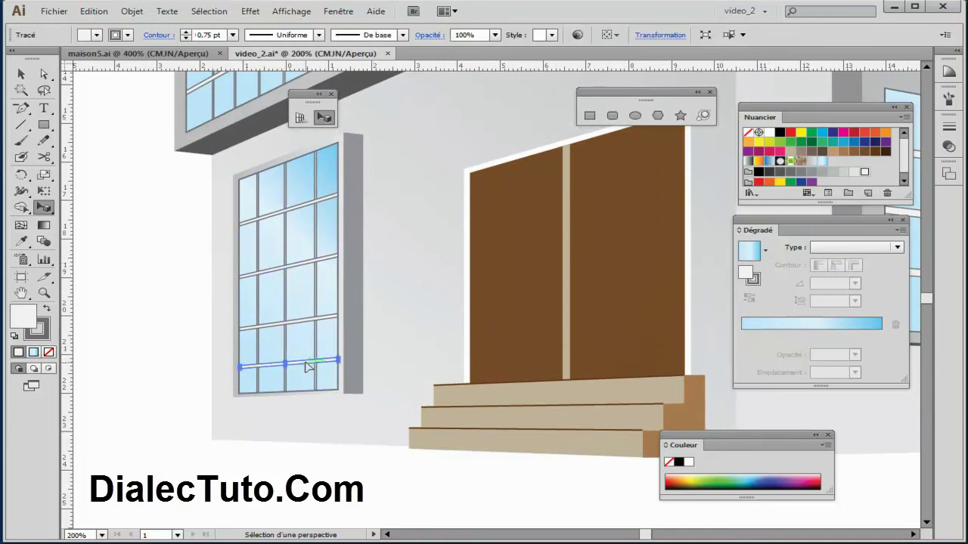
{"action": "key", "text": "Delete"}
- Duplicate a bar higher, lower all three horizontal bars, and show the grid again
{"action": "left_click_drag", "start_coordinate": [302, 325], "coordinate": [299, 267]}
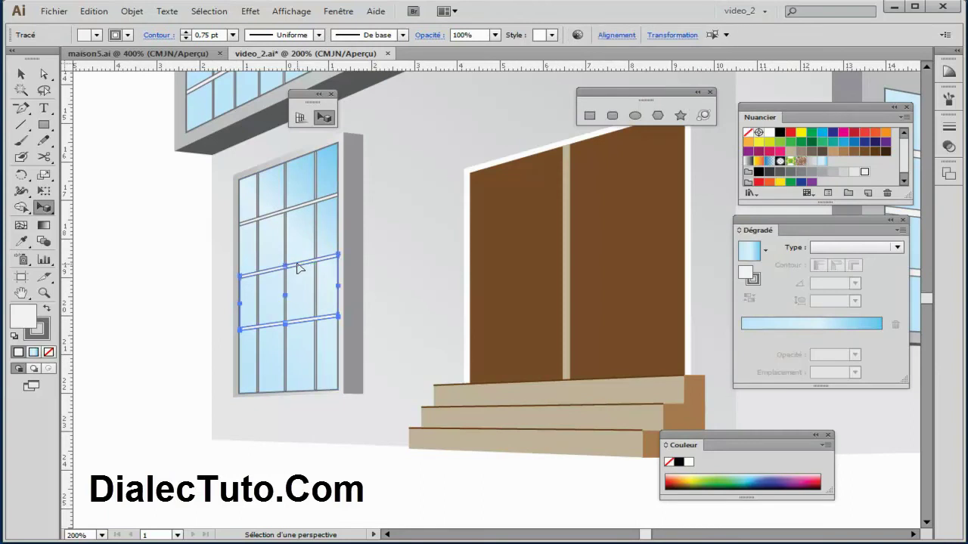
{"action": "left_click", "coordinate": [298, 210], "text": "shift"}
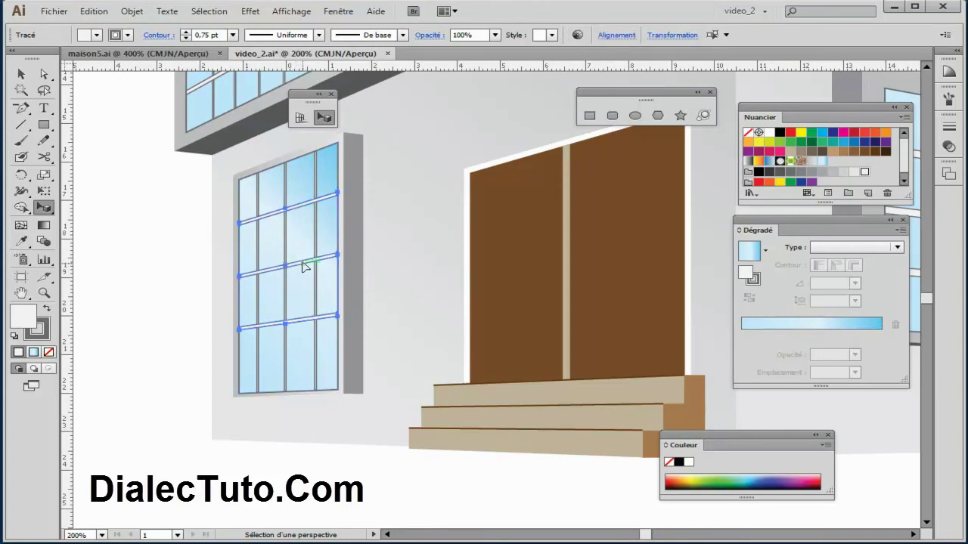
{"action": "left_click_drag", "start_coordinate": [303, 261], "coordinate": [301, 272]}
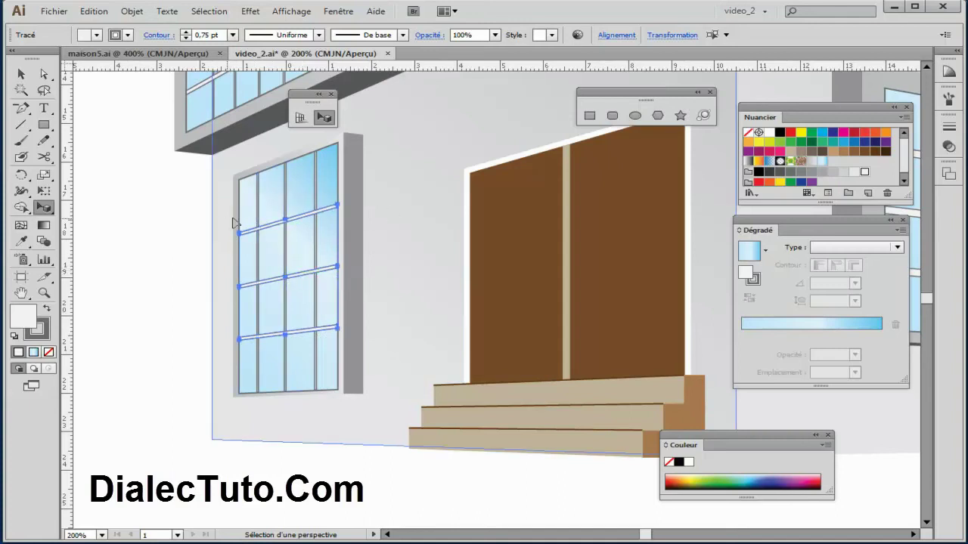
{"action": "left_click_drag", "start_coordinate": [300, 278], "coordinate": [301, 282]}
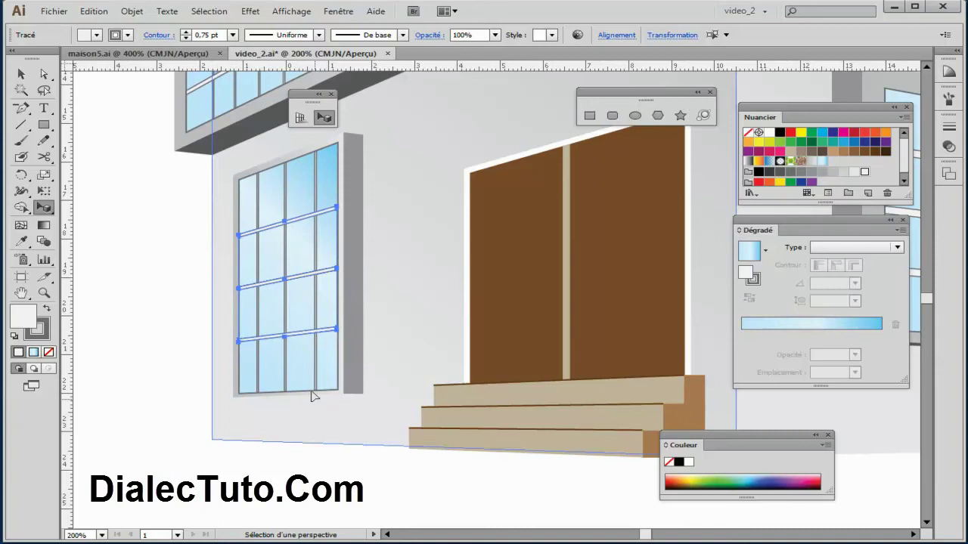
{"action": "left_click", "coordinate": [280, 469]}
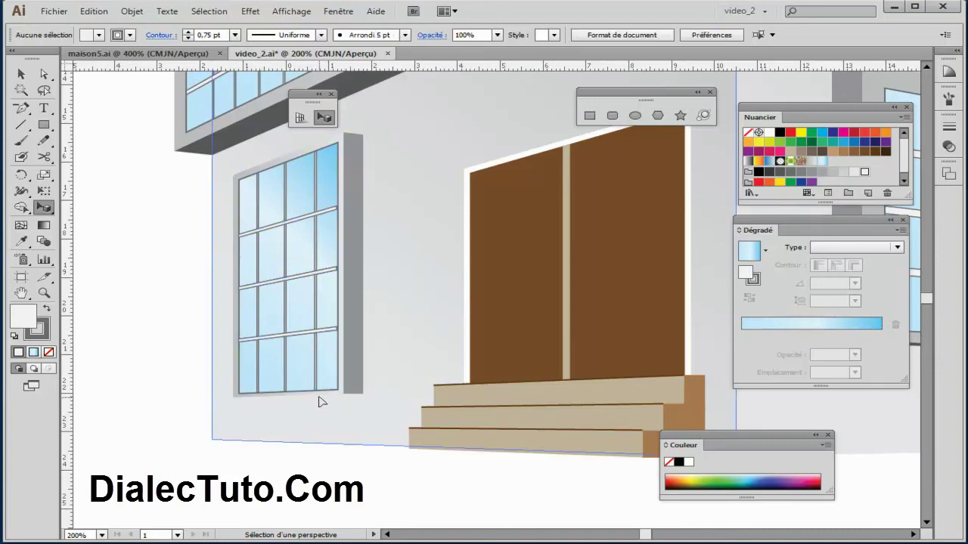
{"action": "left_click", "coordinate": [301, 118]}
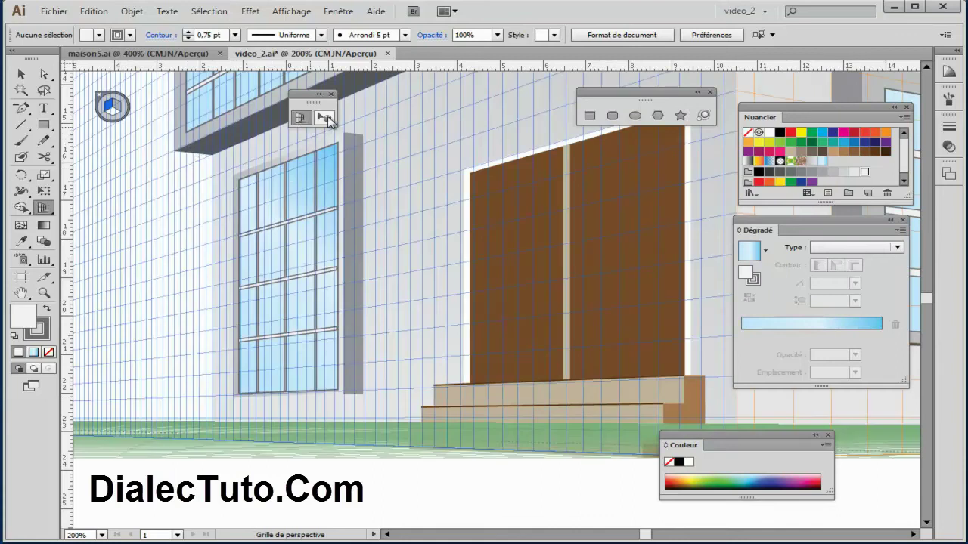
- Draw a thin rectangle strip along the window sill on the horizontal ground plane
{"action": "left_click", "coordinate": [326, 118]}
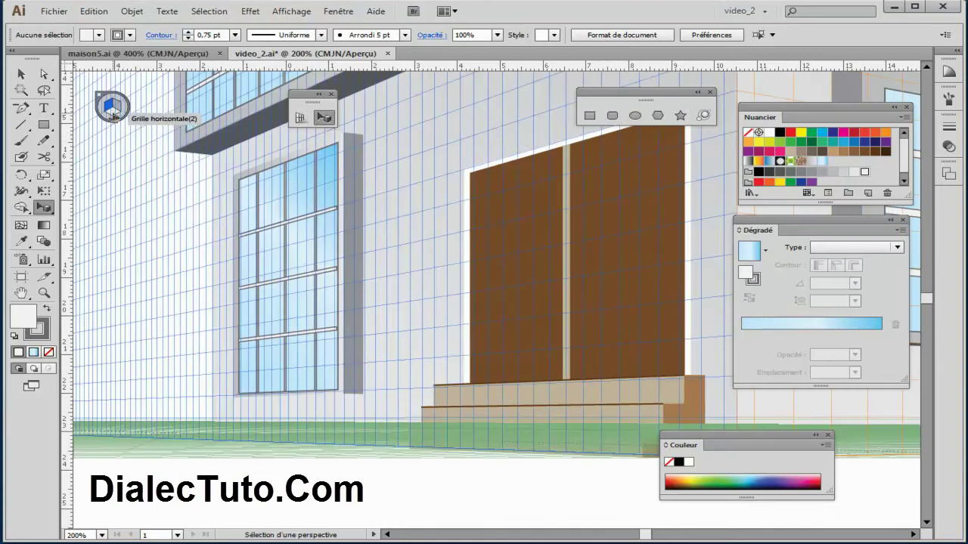
{"action": "left_click", "coordinate": [112, 113]}
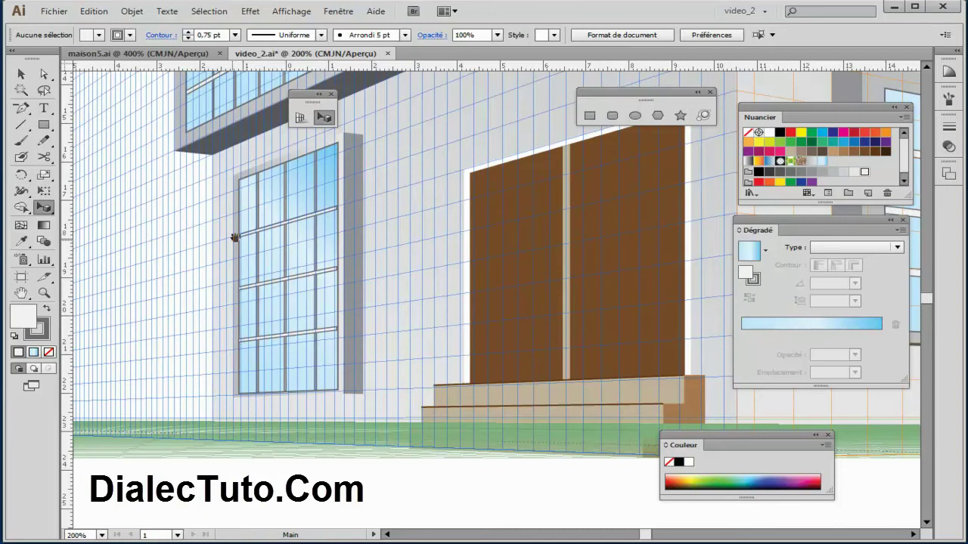
{"action": "left_click_drag", "start_coordinate": [234, 237], "coordinate": [368, 189]}
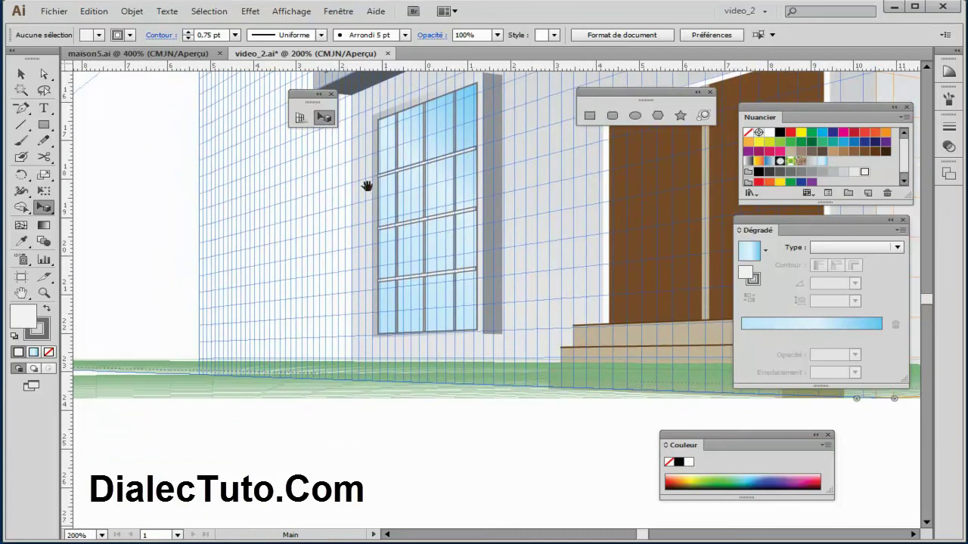
{"action": "left_click", "coordinate": [590, 115]}
{"action": "scroll", "coordinate": [491, 291], "scroll_direction": "up", "scroll_amount": 1}
{"action": "scroll", "coordinate": [491, 287], "scroll_direction": "up", "scroll_amount": 1}
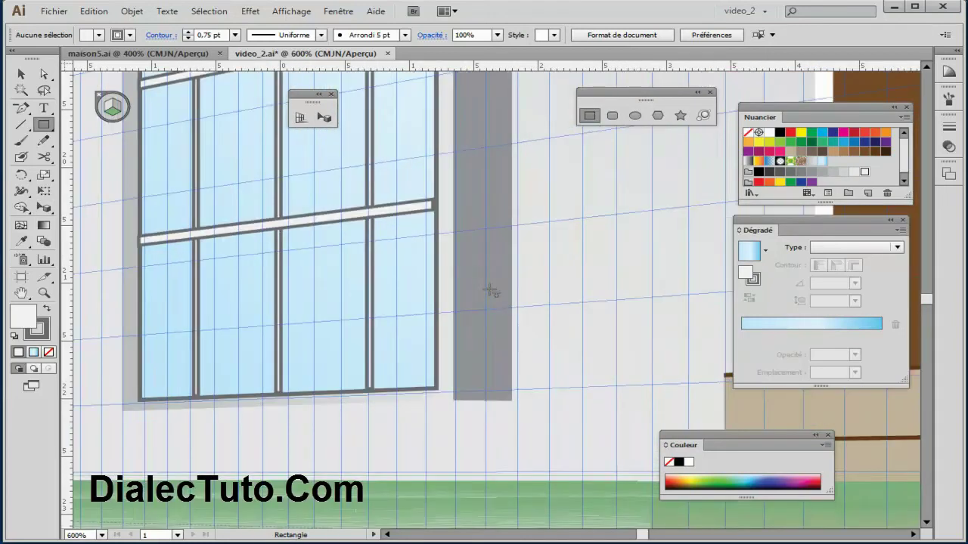
{"action": "scroll", "coordinate": [462, 300], "scroll_direction": "up", "scroll_amount": 1}
{"action": "scroll", "coordinate": [520, 363], "scroll_direction": "down", "scroll_amount": 1}
{"action": "left_click_drag", "start_coordinate": [576, 331], "coordinate": [186, 341]}
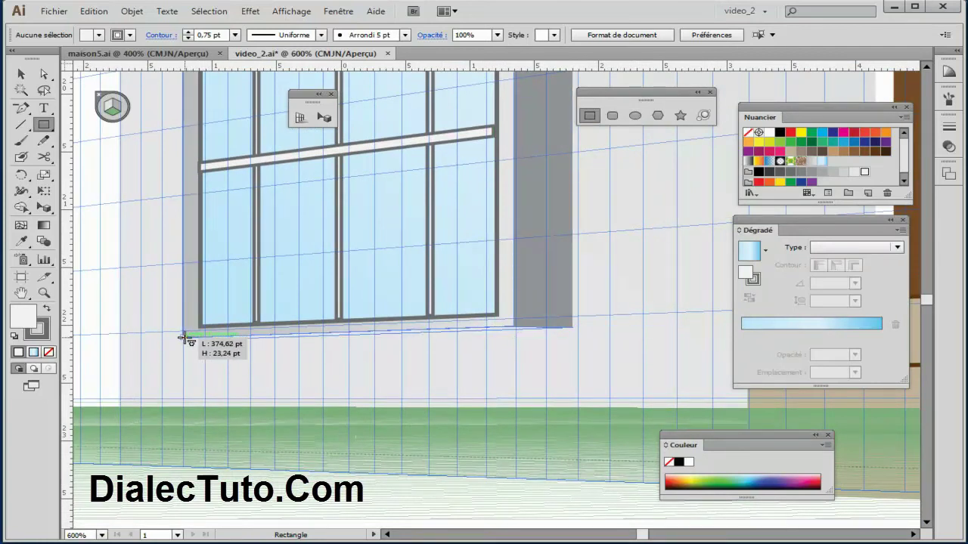
{"action": "left_click_drag", "start_coordinate": [183, 338], "coordinate": [183, 338]}
{"action": "scroll", "coordinate": [328, 417], "scroll_direction": "down", "scroll_amount": 2}
{"action": "scroll", "coordinate": [328, 417], "scroll_direction": "down", "scroll_amount": 1}
- Give the sill strip the soffit's dark grey fill using the Eyedropper
{"action": "mouse_move", "coordinate": [357, 363]}
{"action": "left_mouse_down"}
{"action": "mouse_move", "coordinate": [266, 446]}
{"action": "mouse_move", "coordinate": [210, 529]}
{"action": "left_mouse_up"}
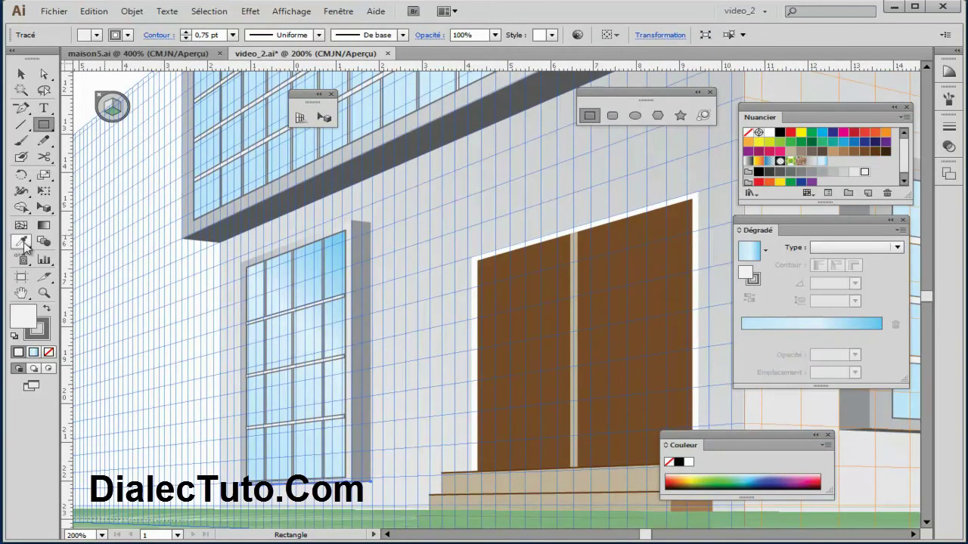
{"action": "left_click", "coordinate": [22, 242]}
{"action": "left_click", "coordinate": [237, 223]}
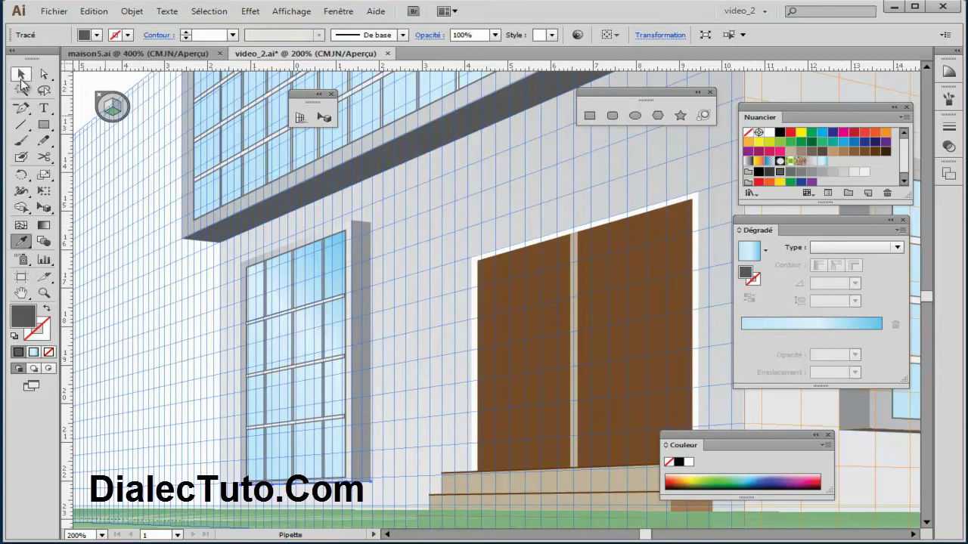
{"action": "left_click", "coordinate": [21, 73]}
{"action": "key", "text": "ctrl+minus"}
{"action": "key", "text": "ctrl+minus"}
{"action": "key", "text": "ctrl+minus"}
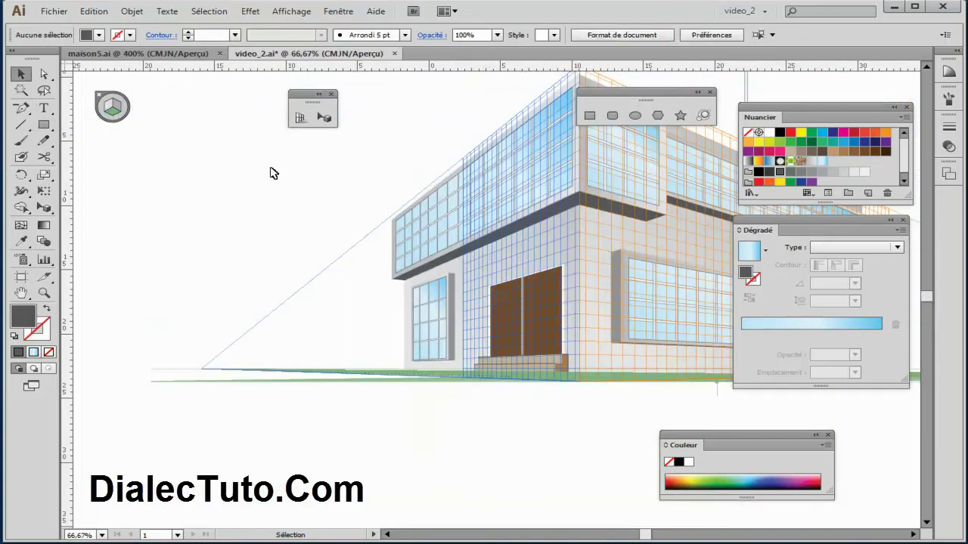
- Zoom out to the whole building and hide the perspective grid
{"action": "left_click_drag", "start_coordinate": [550, 319], "coordinate": [342, 339]}
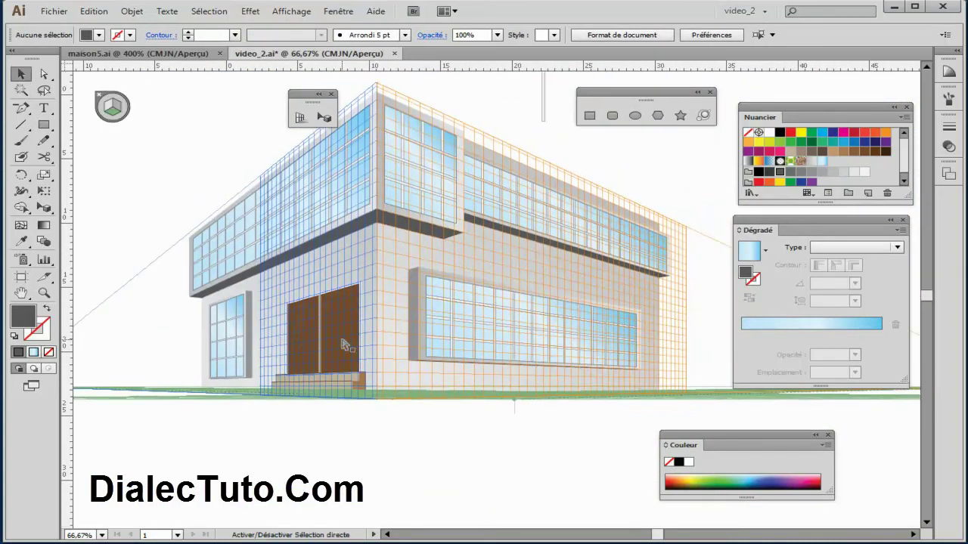
{"action": "key", "text": "ctrl+shift+i"}
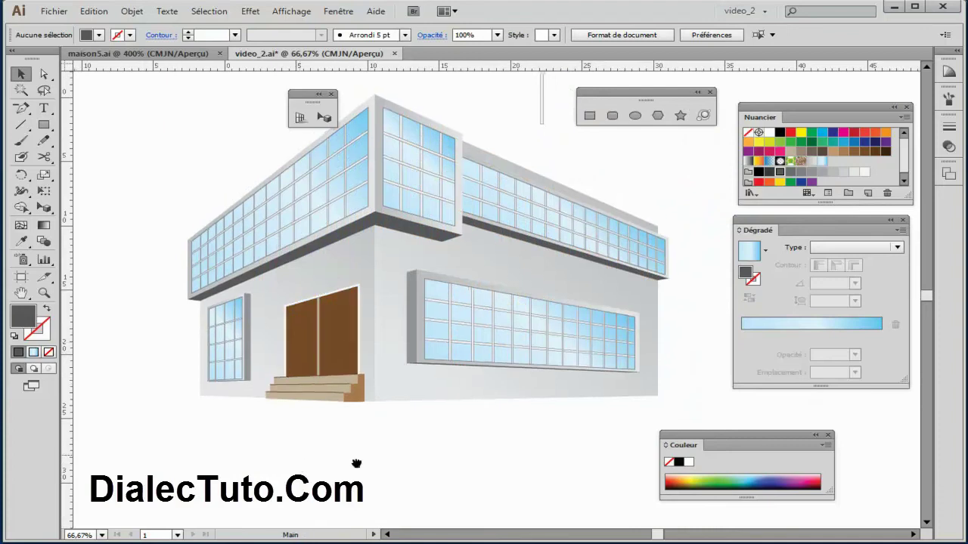
{"action": "left_click_drag", "start_coordinate": [356, 460], "coordinate": [341, 479]}
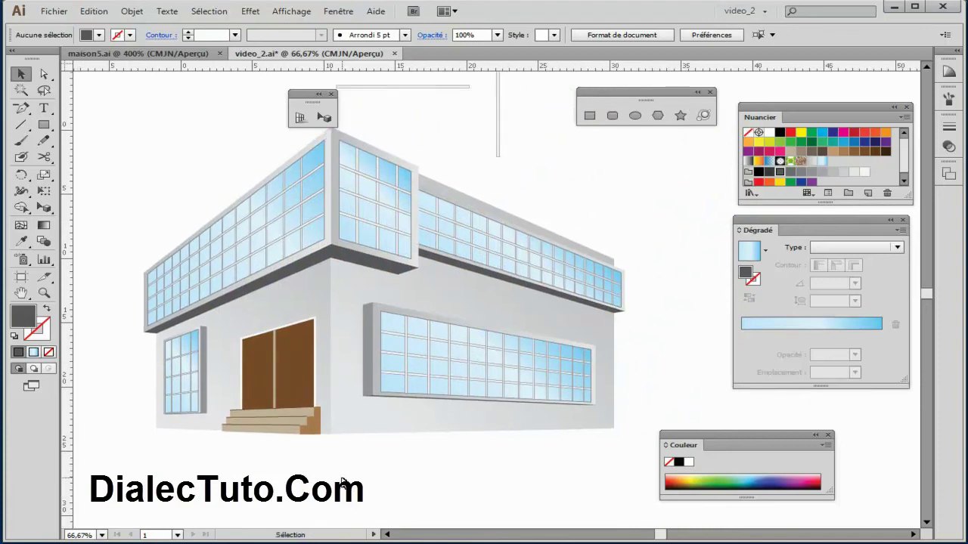
- Review the maison5.ai reference zoomed out, then return to video_2.ai at 50%
{"action": "left_click", "coordinate": [193, 61]}
{"action": "key", "text": "ctrl+minus"}
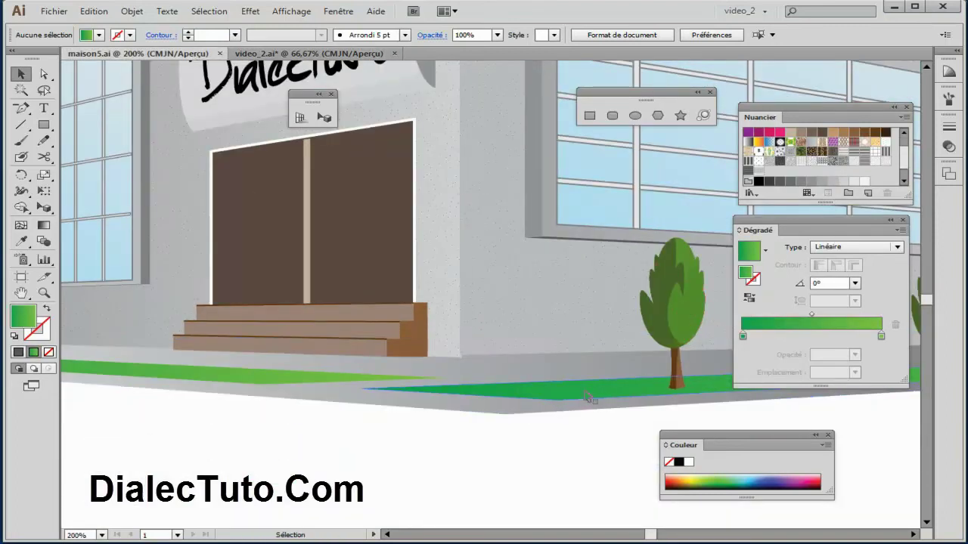
{"action": "key", "text": "space"}
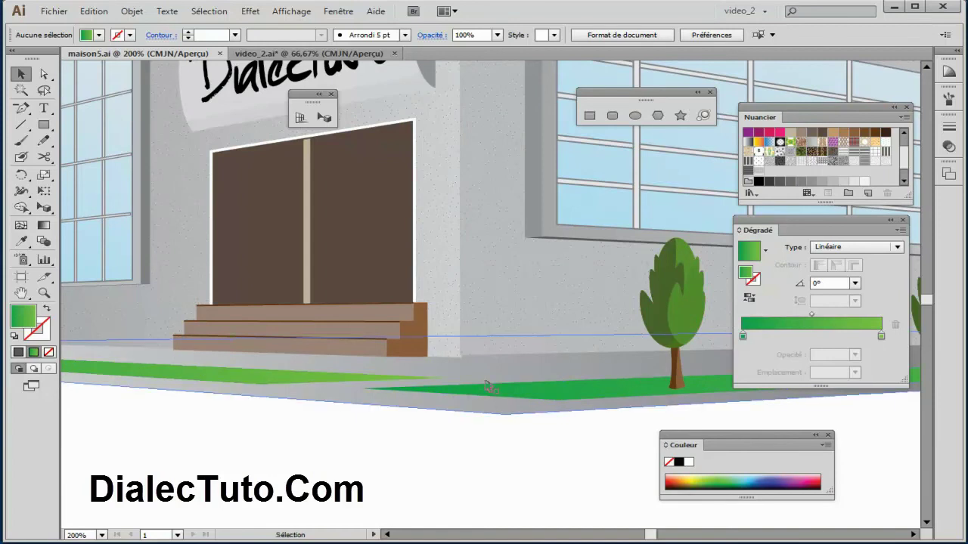
{"action": "key", "text": "ctrl+minus"}
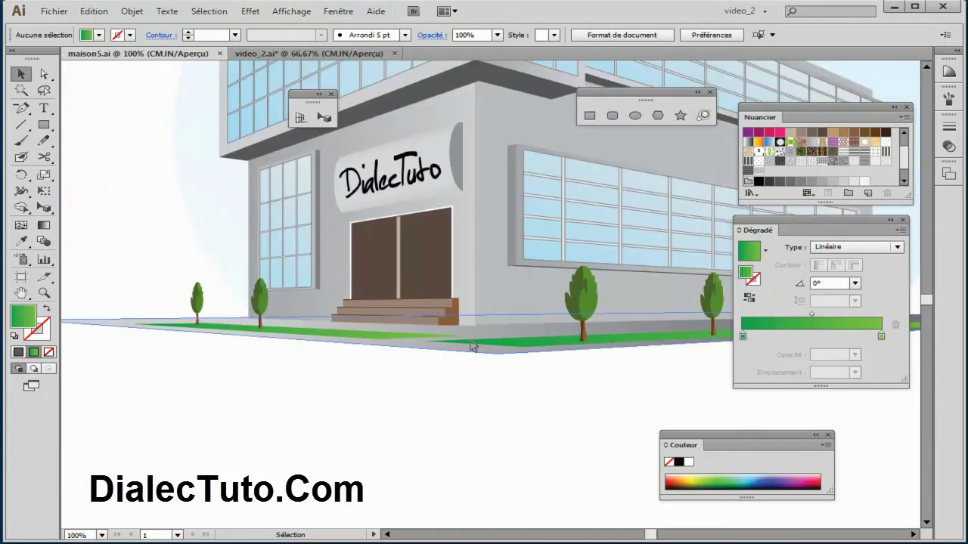
{"action": "key", "text": "ctrl+minus"}
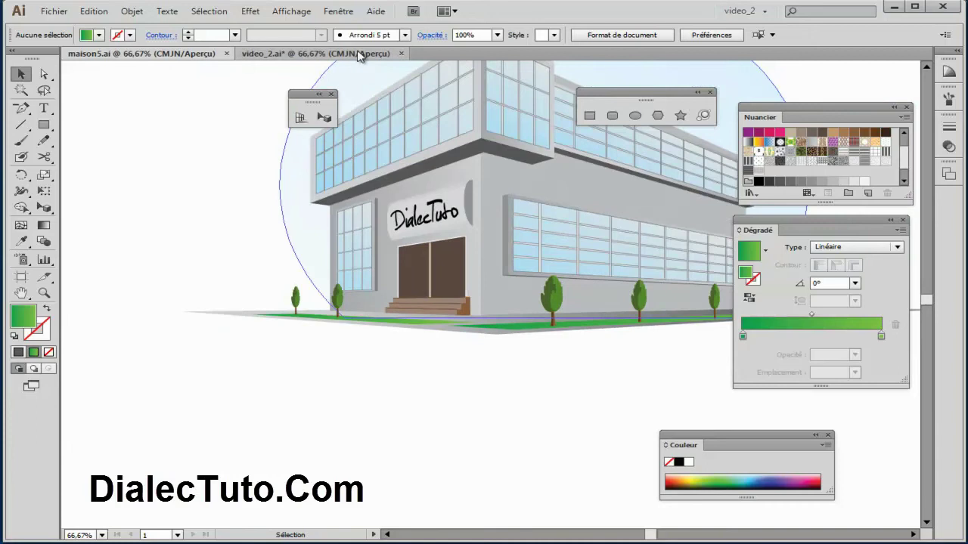
{"action": "key", "text": "ctrl+Tab"}
{"action": "key", "text": "ctrl+minus"}
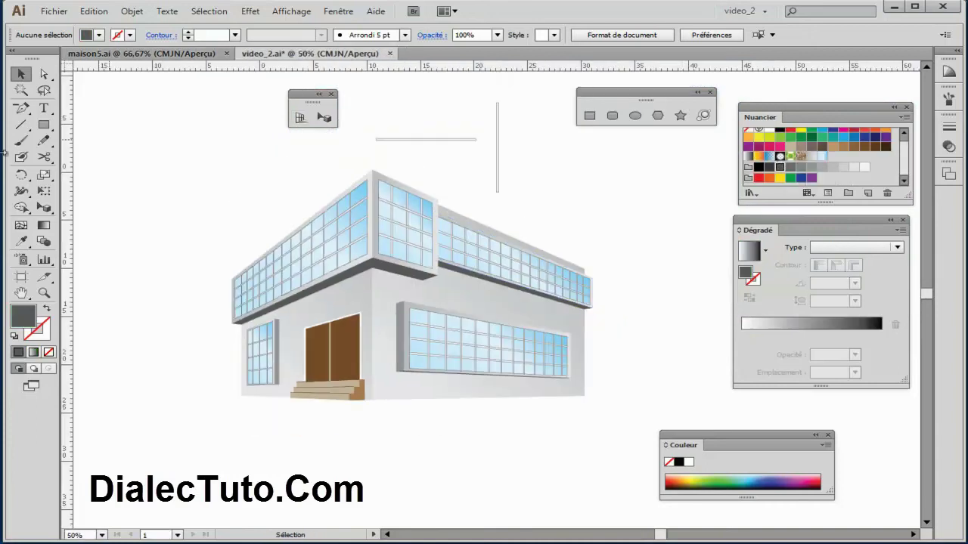
- Draw a dark grey ground rectangle on the horizontal plane beneath the building's front, then hide the grid
{"action": "left_click", "coordinate": [299, 119]}
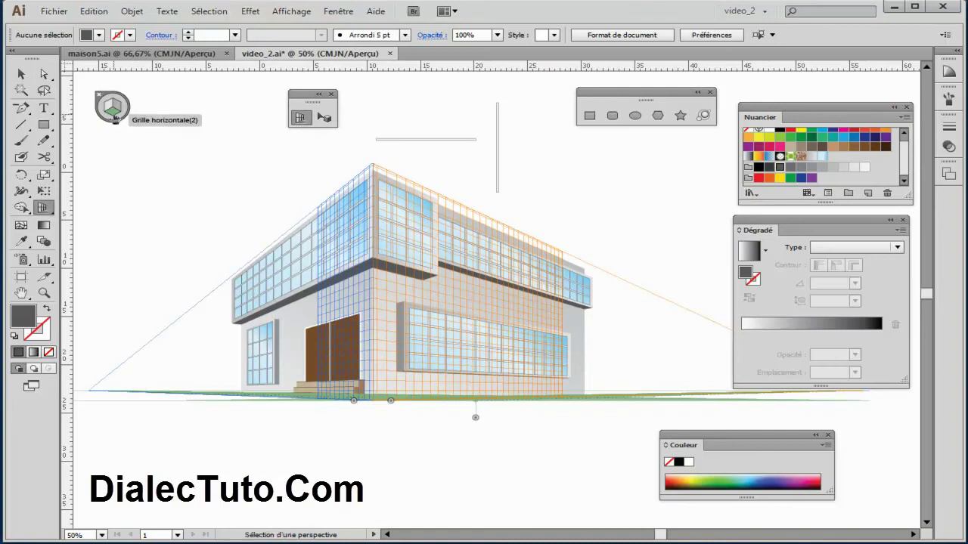
{"action": "left_click", "coordinate": [589, 118]}
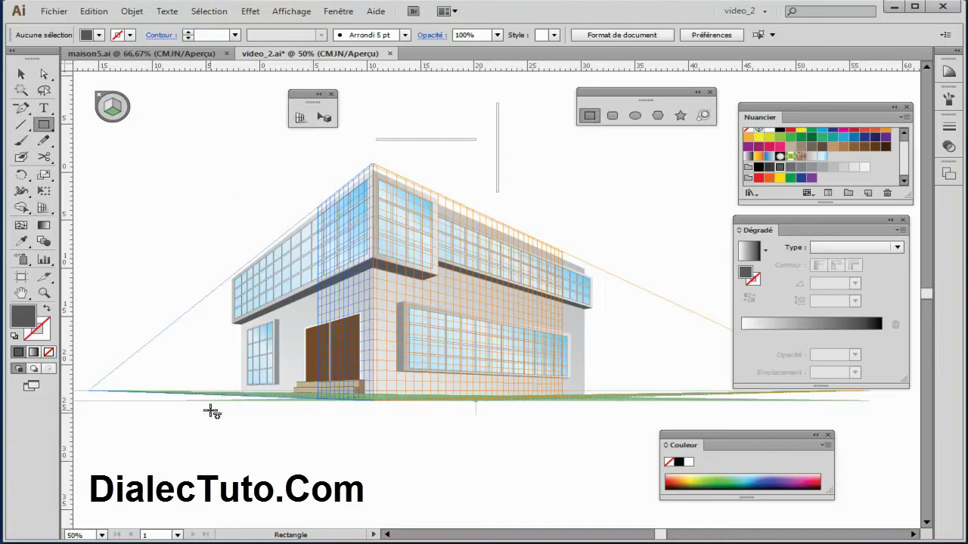
{"action": "left_click_drag", "start_coordinate": [213, 425], "coordinate": [369, 403]}
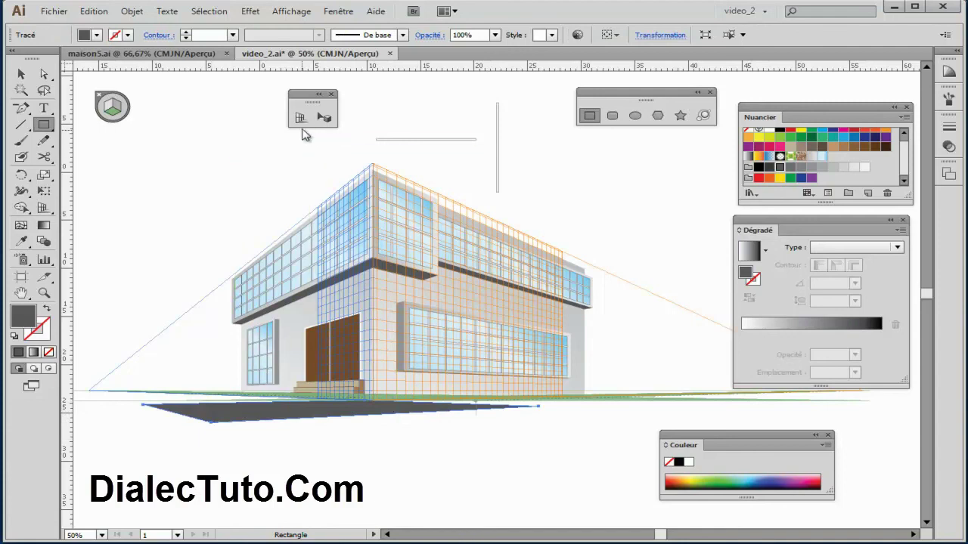
{"action": "key", "text": "ctrl+shift+i"}
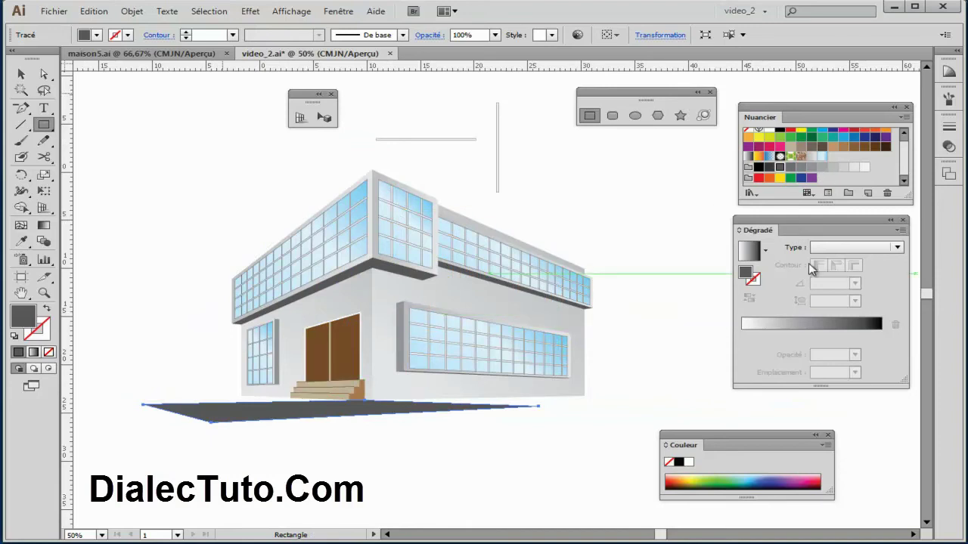
- Fill the ground with a linear gradient: light-grey stop plus an extra swatch stop near 22%
{"action": "left_click", "coordinate": [749, 252]}
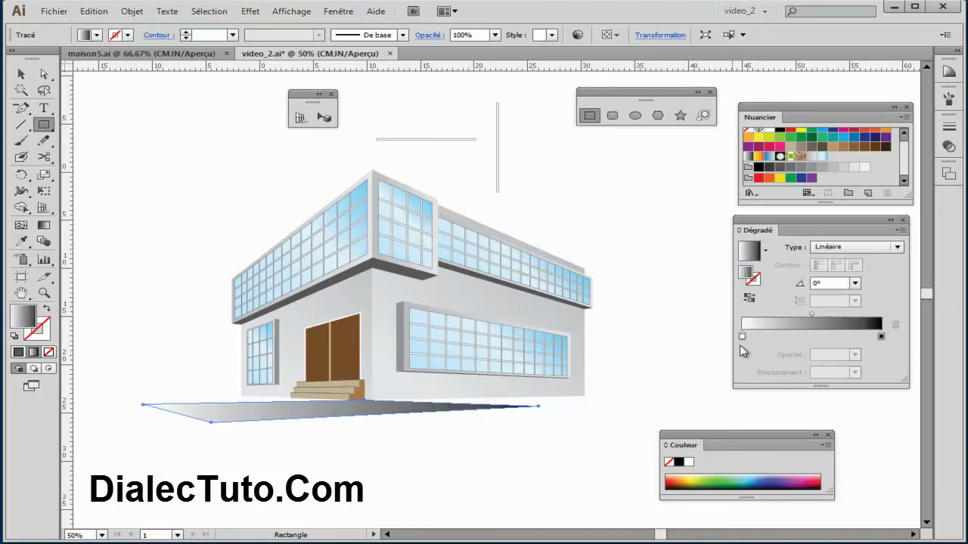
{"action": "left_click", "coordinate": [881, 337]}
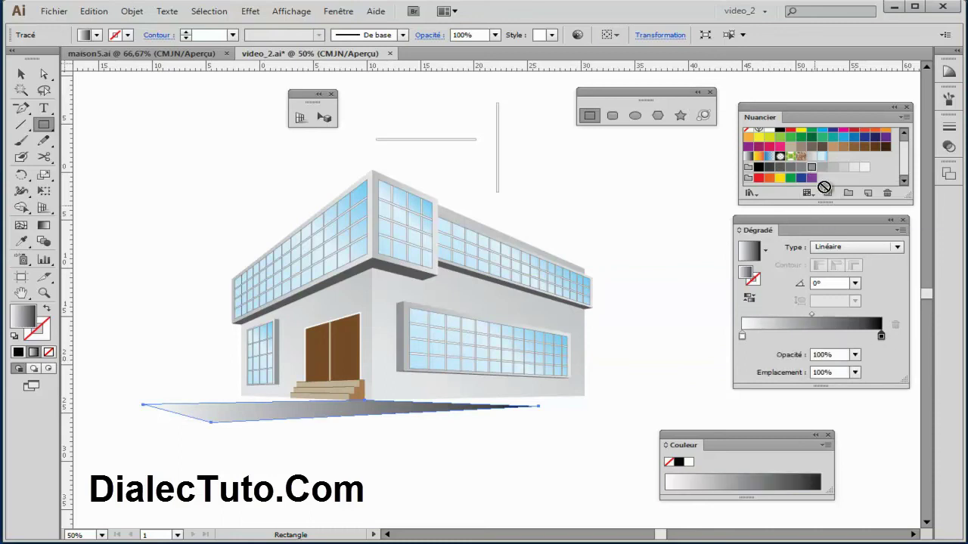
{"action": "left_click_drag", "start_coordinate": [881, 335], "coordinate": [882, 334]}
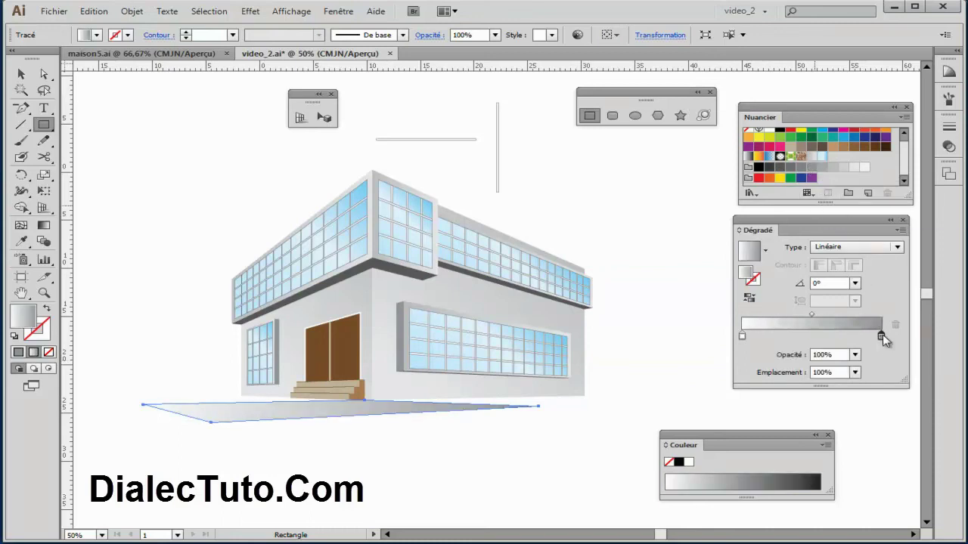
{"action": "left_click", "coordinate": [769, 336]}
{"action": "mouse_move", "coordinate": [781, 168]}
{"action": "left_mouse_down"}
{"action": "mouse_move", "coordinate": [778, 308]}
{"action": "mouse_move", "coordinate": [747, 336]}
{"action": "mouse_move", "coordinate": [782, 336]}
{"action": "mouse_move", "coordinate": [773, 336]}
{"action": "left_mouse_up"}
{"action": "left_click", "coordinate": [742, 335]}
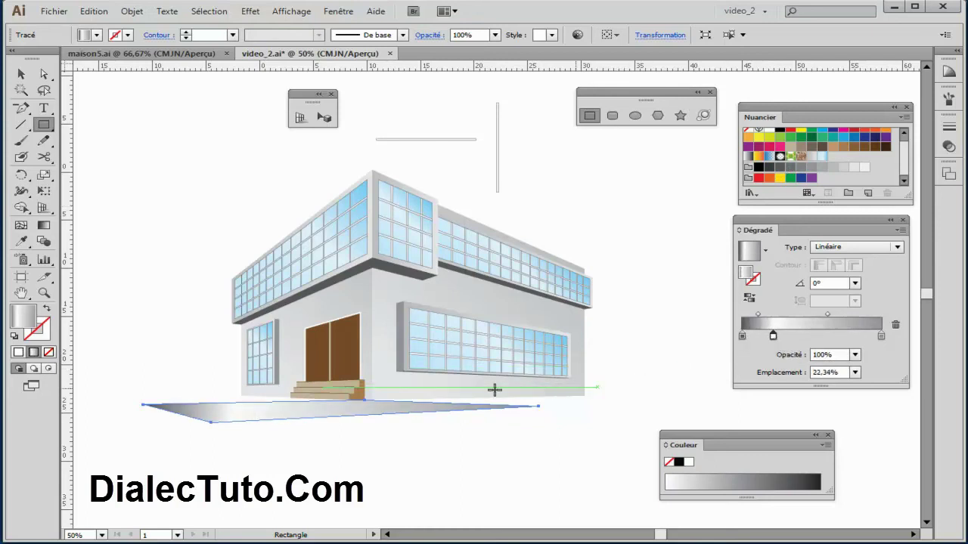
- Move and stretch the ground shape in perspective, pulling its lower-left corner inward
{"action": "left_click", "coordinate": [325, 118]}
{"action": "left_click_drag", "start_coordinate": [339, 413], "coordinate": [386, 423]}
{"action": "mouse_move", "coordinate": [491, 408]}
{"action": "left_mouse_down"}
{"action": "mouse_move", "coordinate": [508, 401]}
{"action": "mouse_move", "coordinate": [459, 394]}
{"action": "left_mouse_up"}
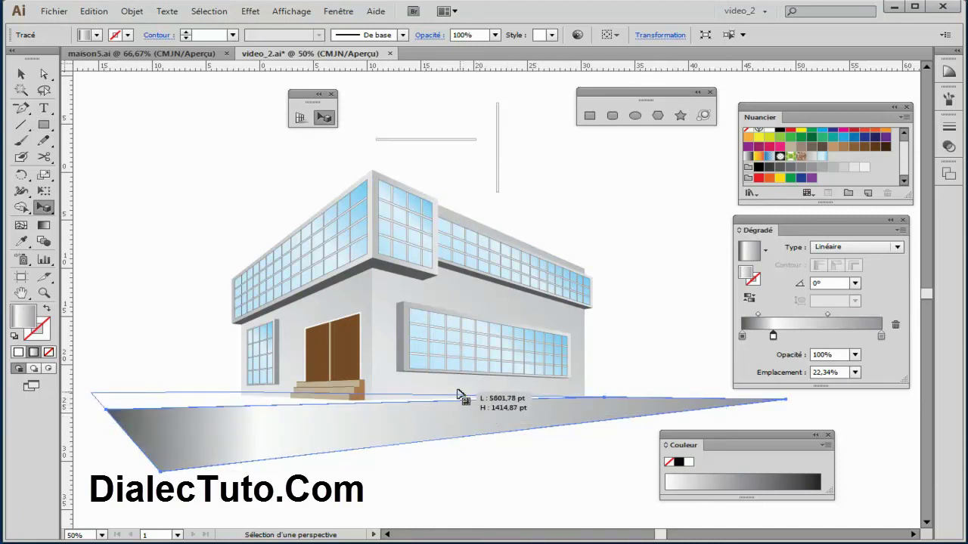
{"action": "left_click_drag", "start_coordinate": [159, 472], "coordinate": [257, 454]}
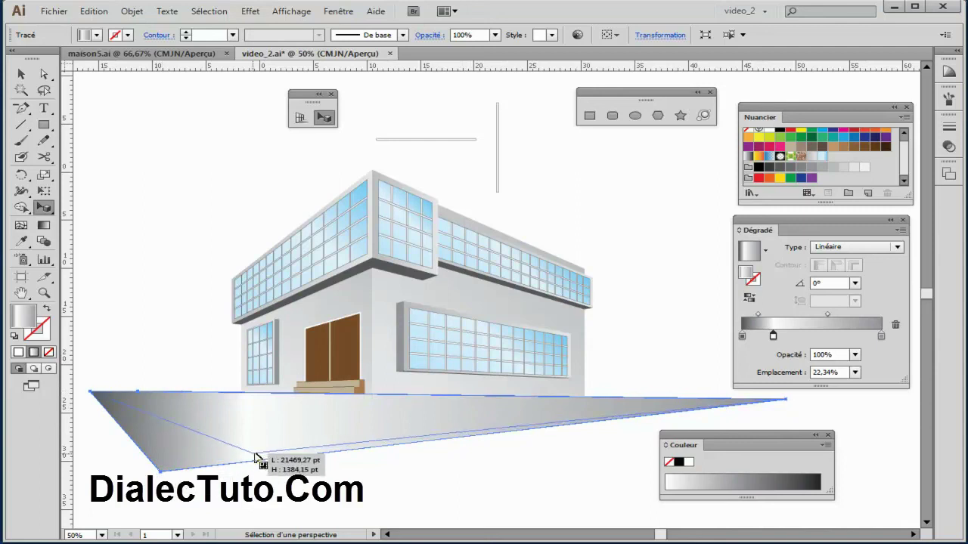
- Bring up the ground shape's stacking-order options under the Objet menu
{"action": "right_click", "coordinate": [339, 419]}
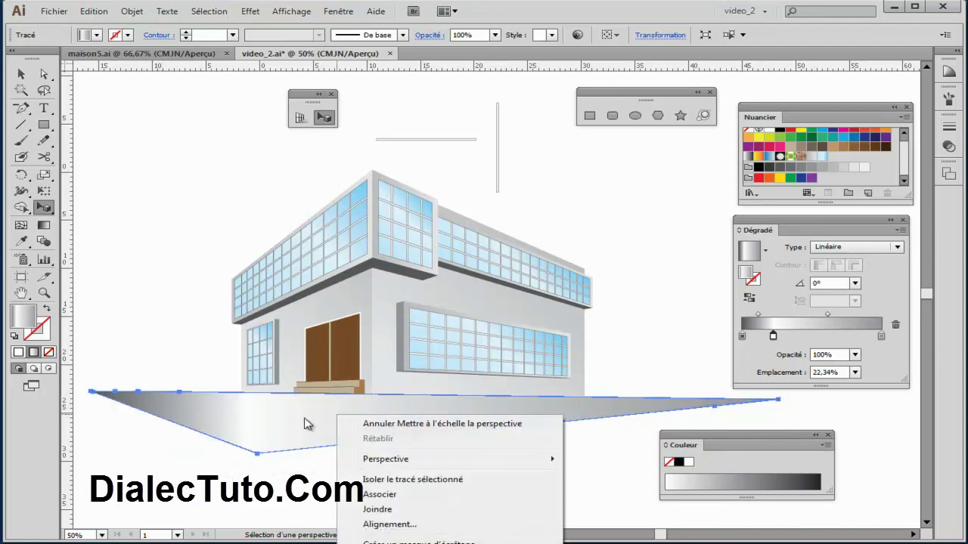
{"action": "left_click", "coordinate": [264, 432]}
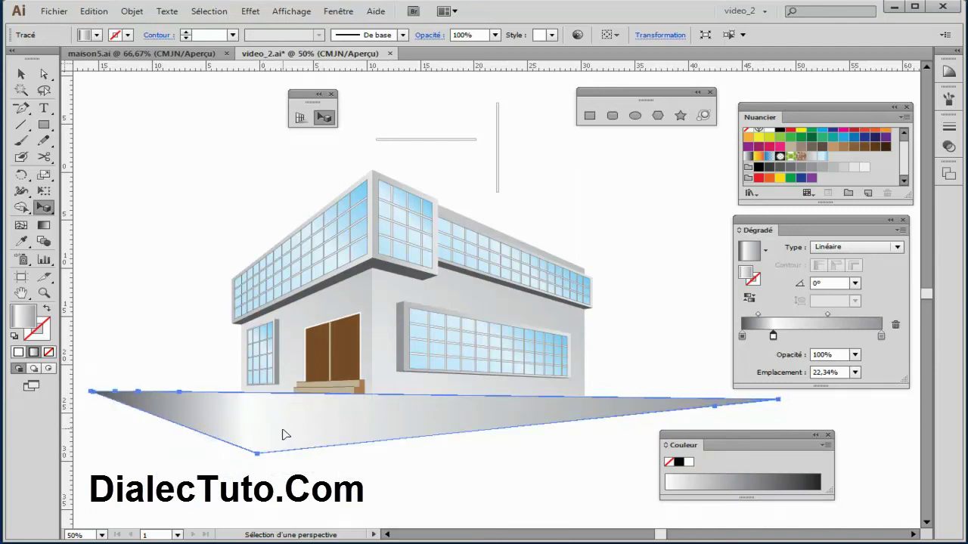
{"action": "left_click", "coordinate": [132, 10]}
{"action": "mouse_move", "coordinate": [163, 42]}
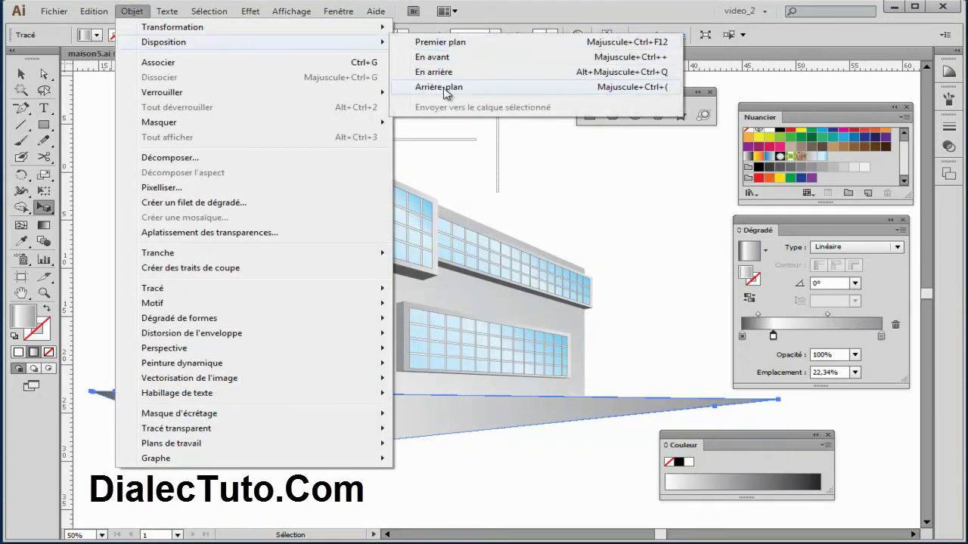
- Send the ground plane to the back and move its front point up and right
{"action": "left_click", "coordinate": [447, 87]}
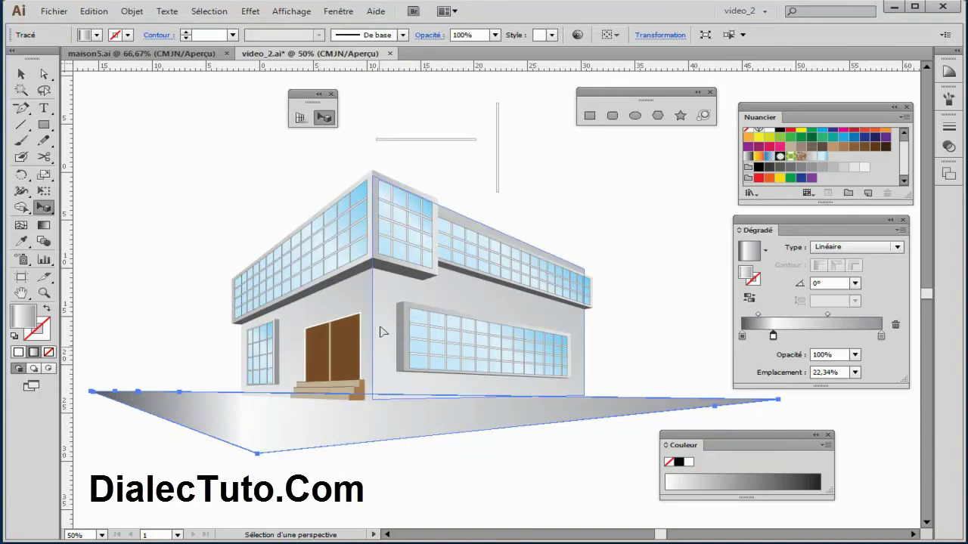
{"action": "left_click_drag", "start_coordinate": [257, 457], "coordinate": [372, 424]}
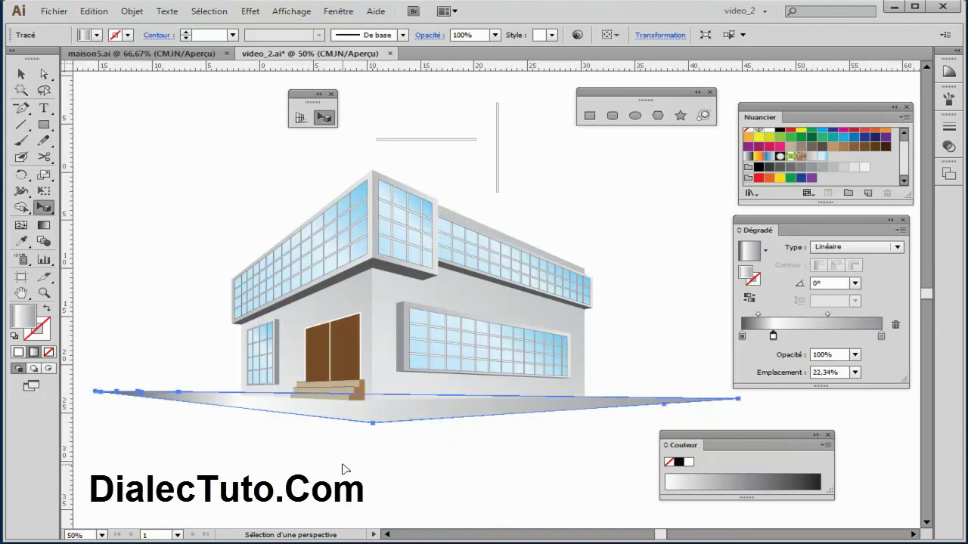
{"action": "left_click", "coordinate": [344, 469]}
- Widen the ground plane rightward by dragging its corners and front point, undoing a collapsed drag
{"action": "left_click", "coordinate": [107, 392]}
{"action": "left_click_drag", "start_coordinate": [108, 392], "coordinate": [152, 399]}
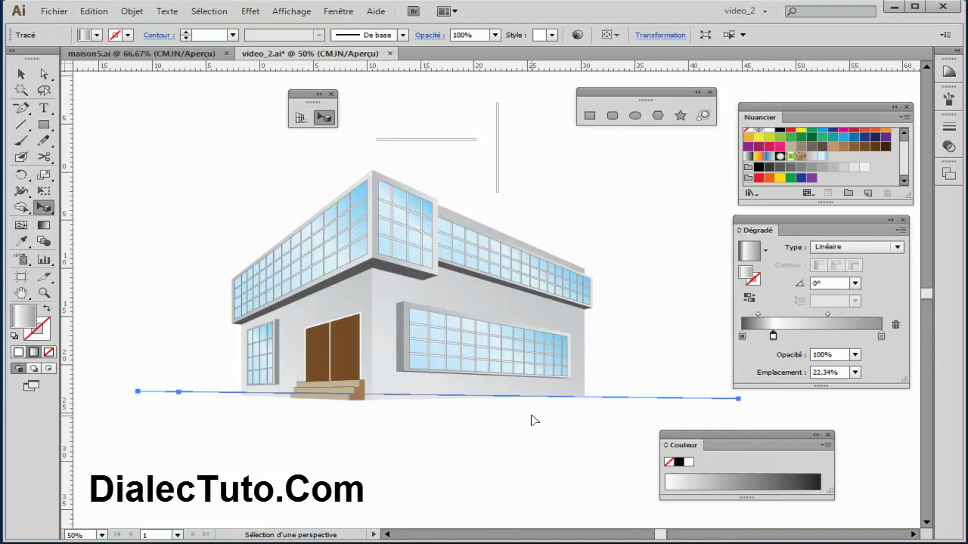
{"action": "key", "text": "ctrl+z"}
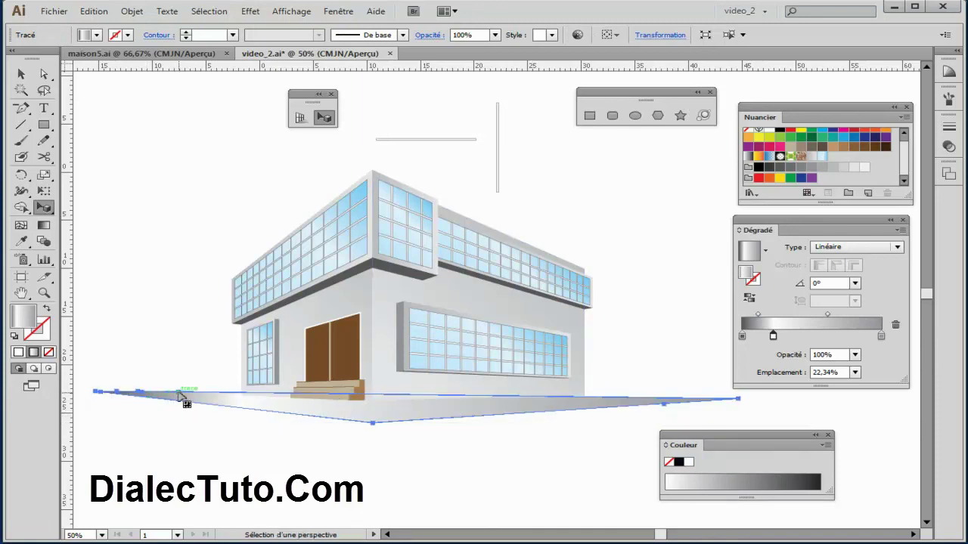
{"action": "left_click_drag", "start_coordinate": [181, 395], "coordinate": [217, 394]}
{"action": "left_click_drag", "start_coordinate": [811, 399], "coordinate": [654, 437]}
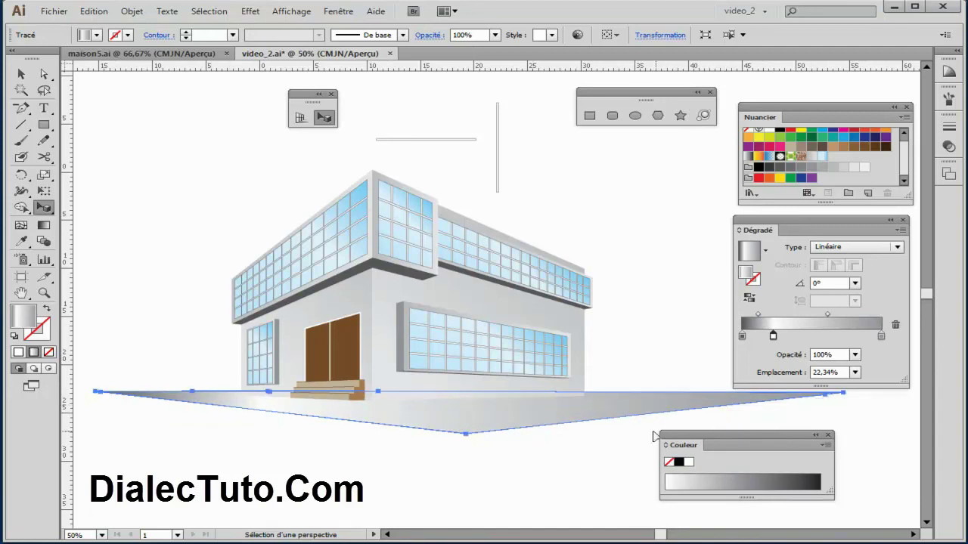
{"action": "left_click", "coordinate": [529, 473]}
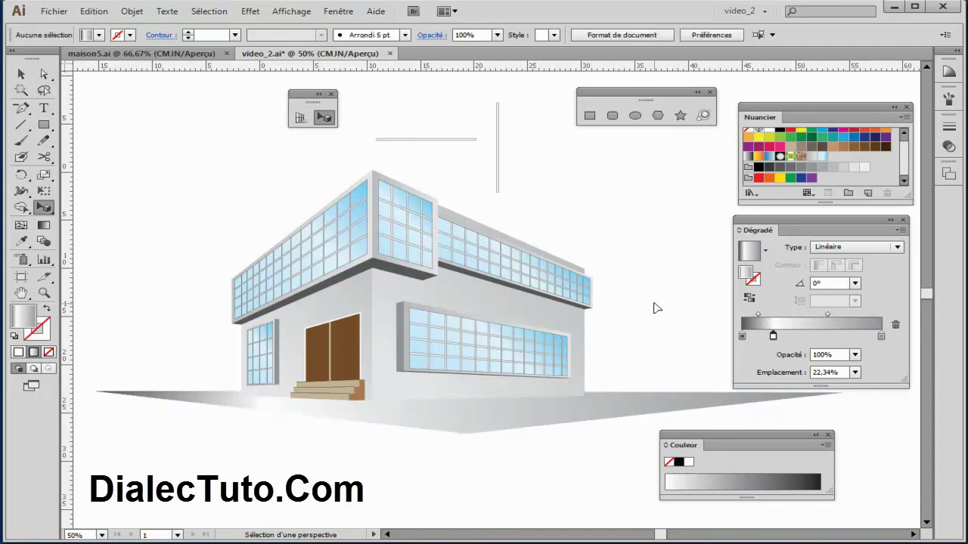
- Pull the ground plane's right corner inward and nudge its left corner outward
{"action": "key", "text": "ctrl+minus"}
{"action": "key", "text": "ctrl+minus"}
{"action": "left_click_drag", "start_coordinate": [585, 369], "coordinate": [538, 375]}
{"action": "left_click", "coordinate": [453, 431]}
{"action": "left_click", "coordinate": [453, 376]}
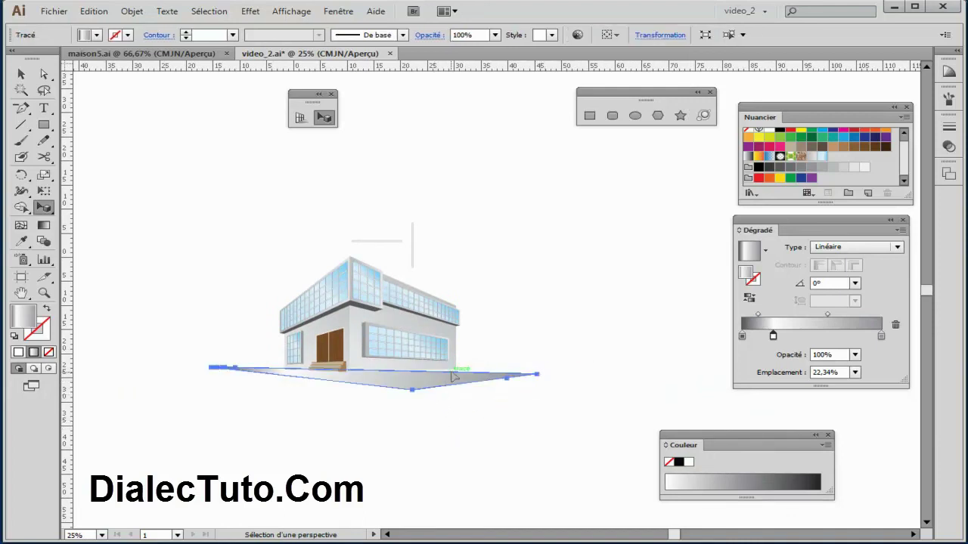
{"action": "left_click_drag", "start_coordinate": [240, 372], "coordinate": [255, 371]}
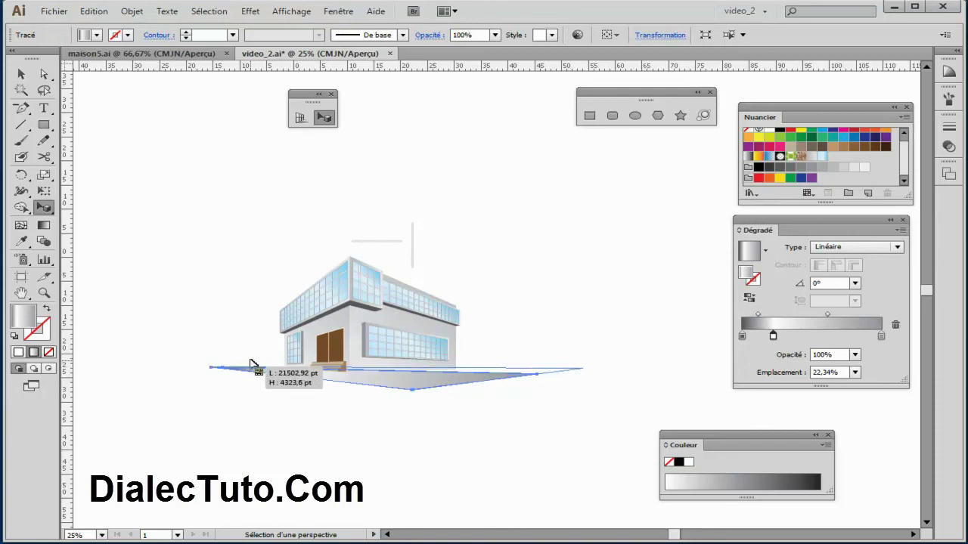
{"action": "left_click", "coordinate": [419, 441]}
- Shift the ground plane's front point left and reframe the view on building and ground
{"action": "left_click_drag", "start_coordinate": [412, 389], "coordinate": [348, 385]}
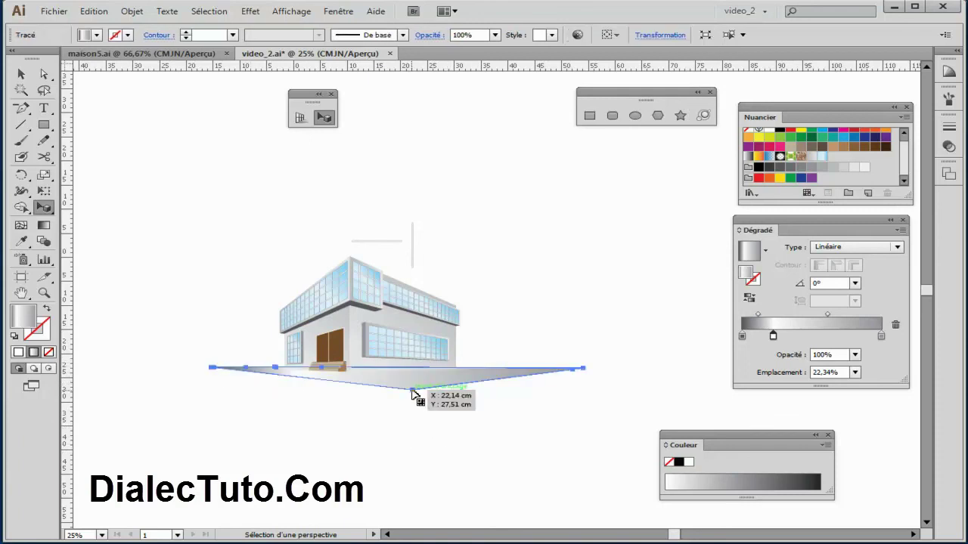
{"action": "left_click", "coordinate": [443, 441]}
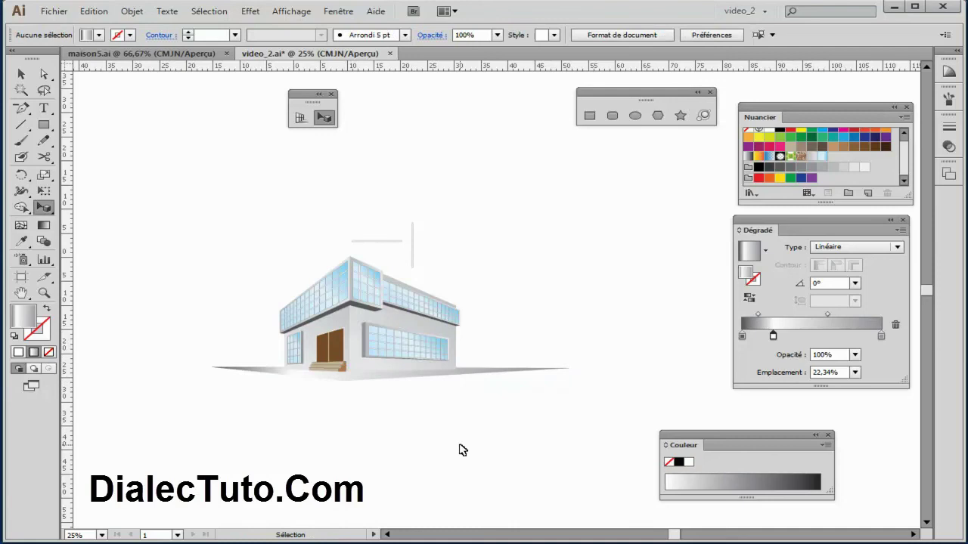
{"action": "key", "text": "ctrl+plus"}
{"action": "left_click_drag", "start_coordinate": [430, 373], "coordinate": [536, 325]}
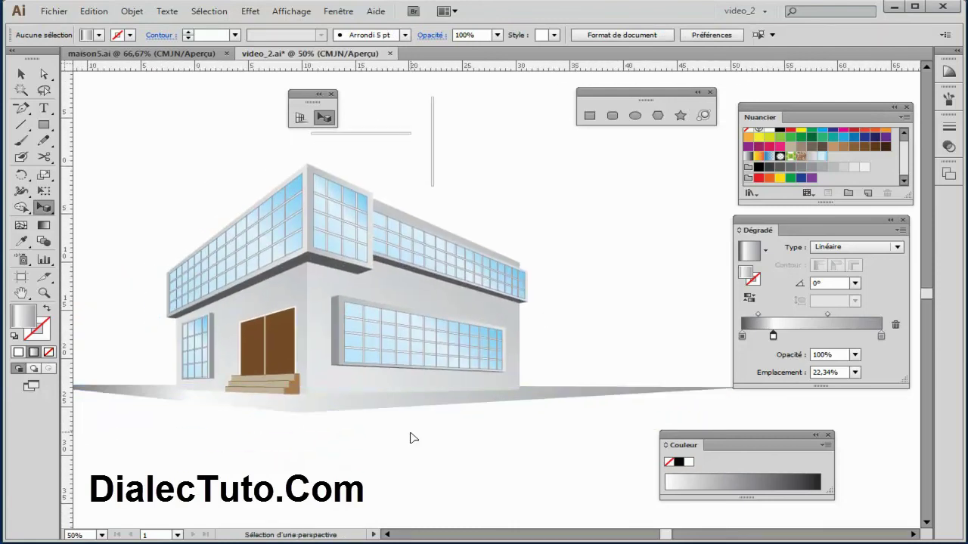
{"action": "key", "text": "ctrl+minus"}
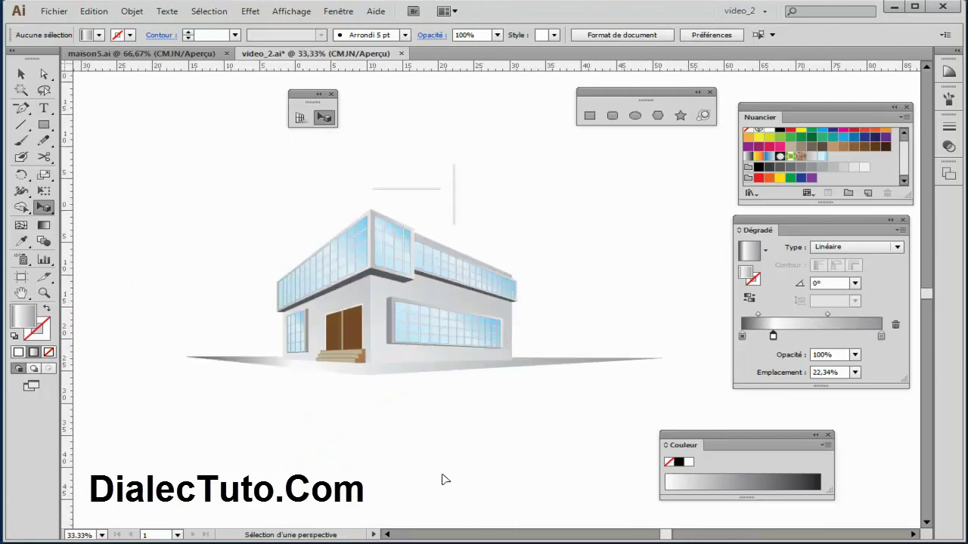
- Redraw the ground's gray-to-white gradient with the Gradient tool to run left-to-right at 13.3°
{"action": "left_click", "coordinate": [411, 373]}
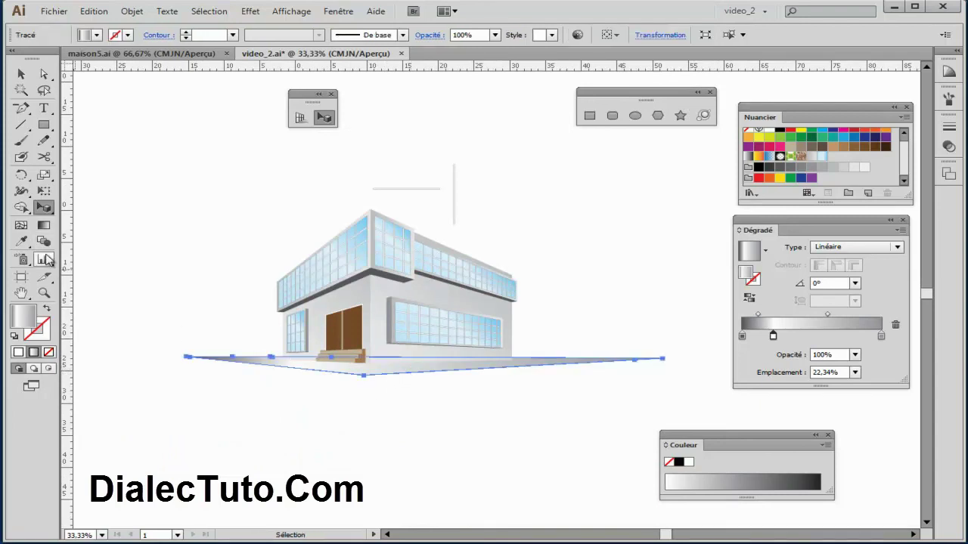
{"action": "left_click", "coordinate": [44, 225]}
{"action": "left_click_drag", "start_coordinate": [598, 316], "coordinate": [254, 400]}
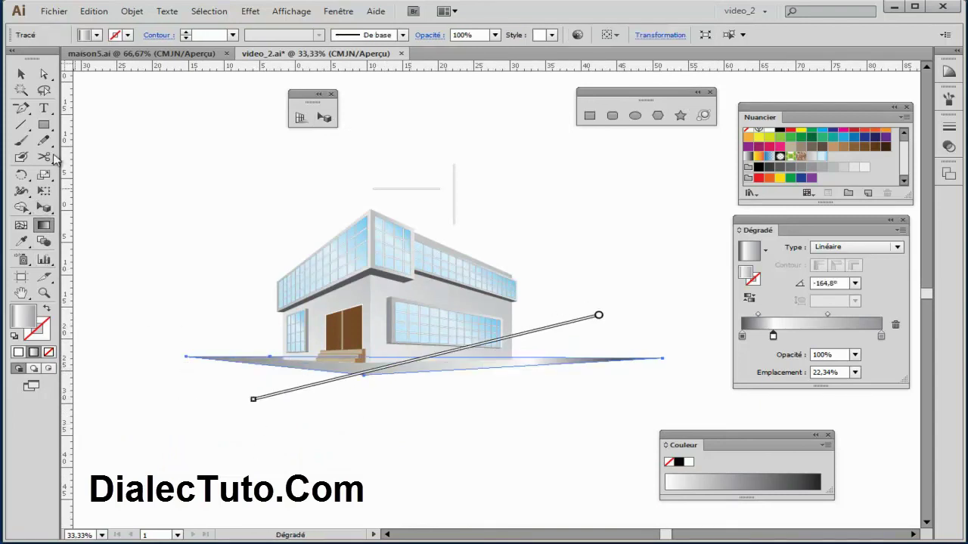
{"action": "left_click_drag", "start_coordinate": [621, 287], "coordinate": [373, 375]}
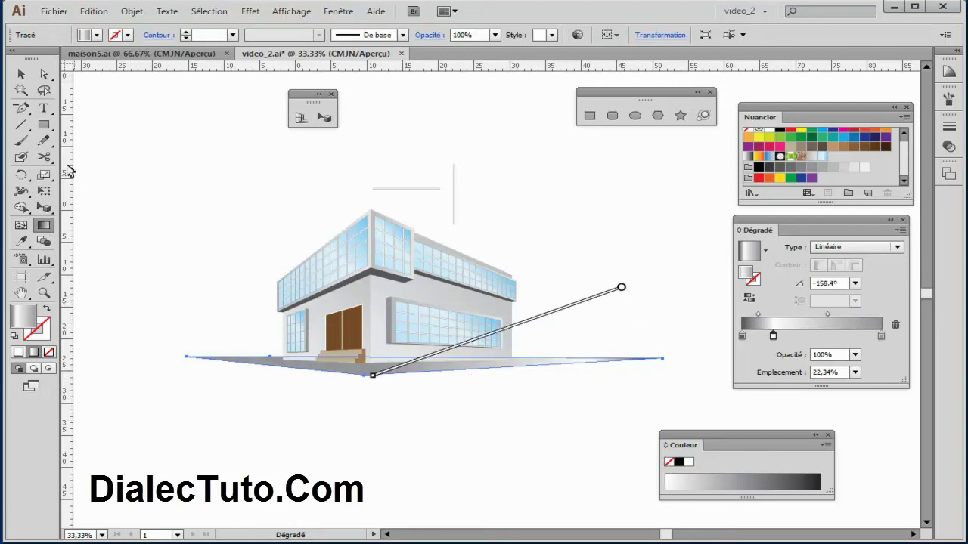
{"action": "left_click_drag", "start_coordinate": [242, 371], "coordinate": [545, 317]}
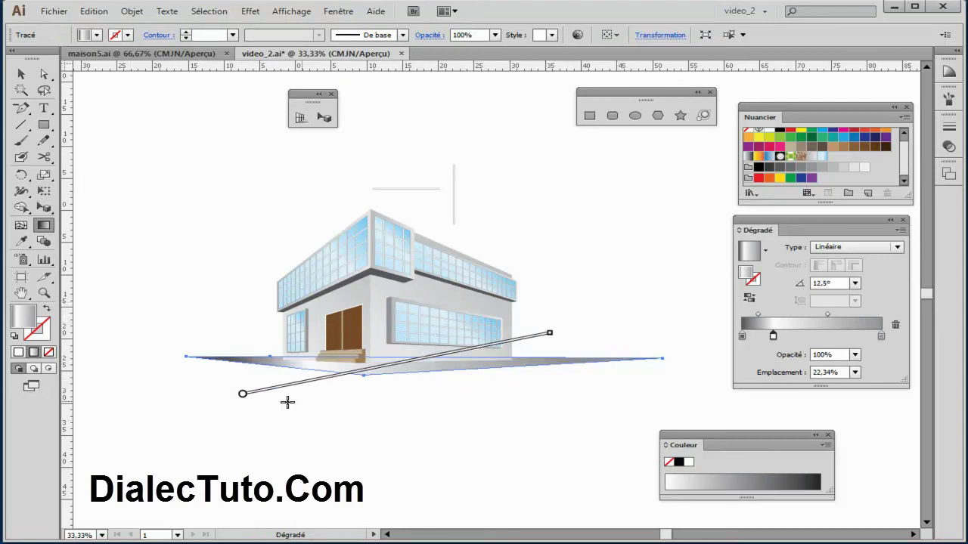
{"action": "left_click_drag", "start_coordinate": [280, 387], "coordinate": [597, 320]}
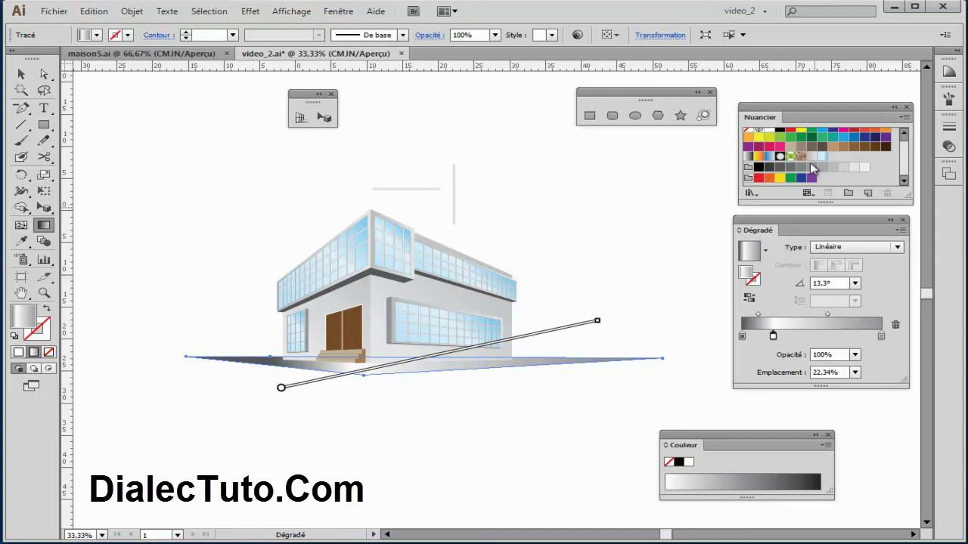
{"action": "left_click", "coordinate": [811, 157]}
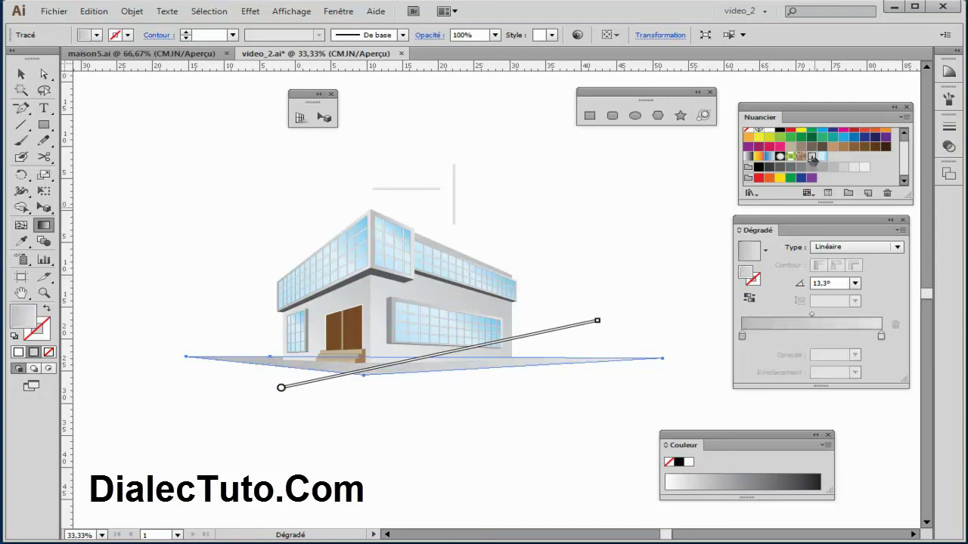
{"action": "left_click", "coordinate": [21, 73]}
{"action": "left_click", "coordinate": [499, 452]}
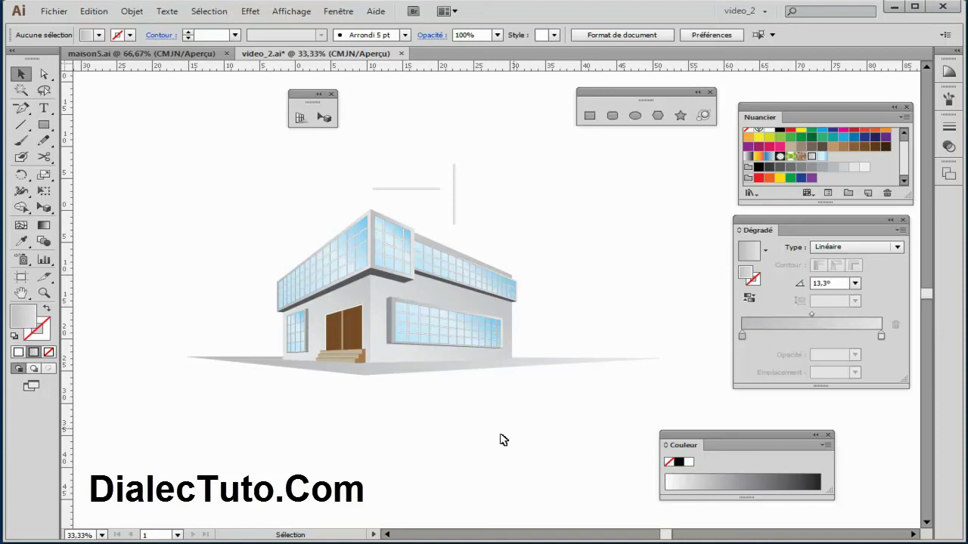
{"action": "left_click", "coordinate": [185, 54]}
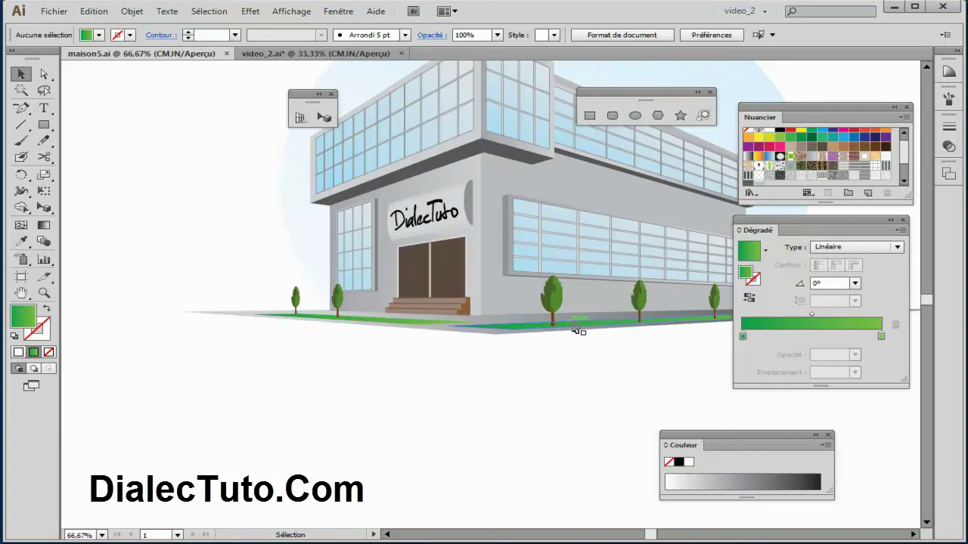
{"action": "left_click_drag", "start_coordinate": [576, 336], "coordinate": [461, 387]}
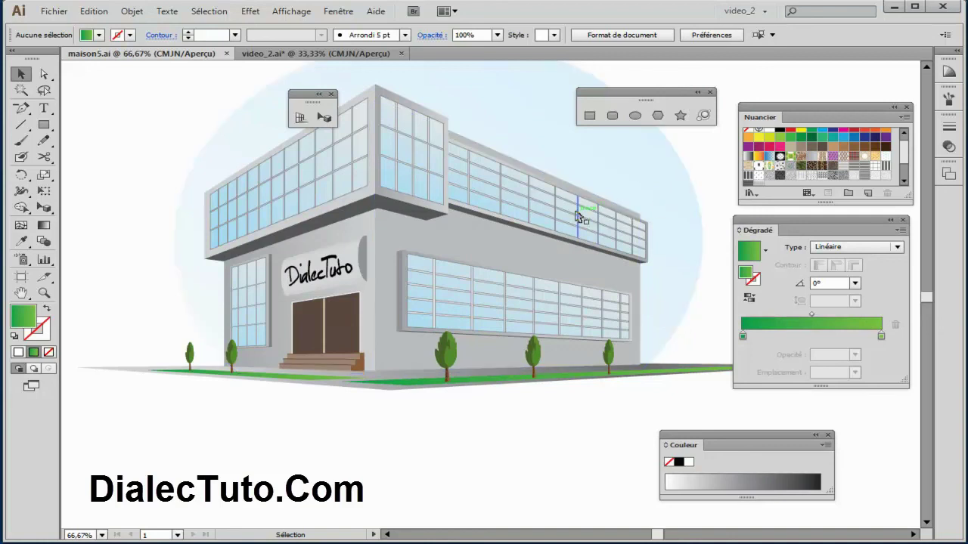
{"action": "left_click", "coordinate": [321, 54]}
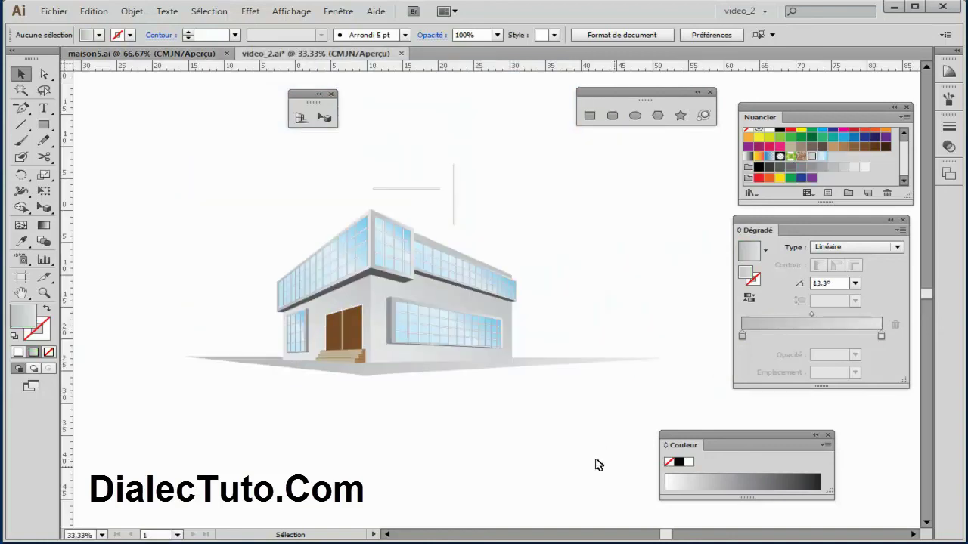